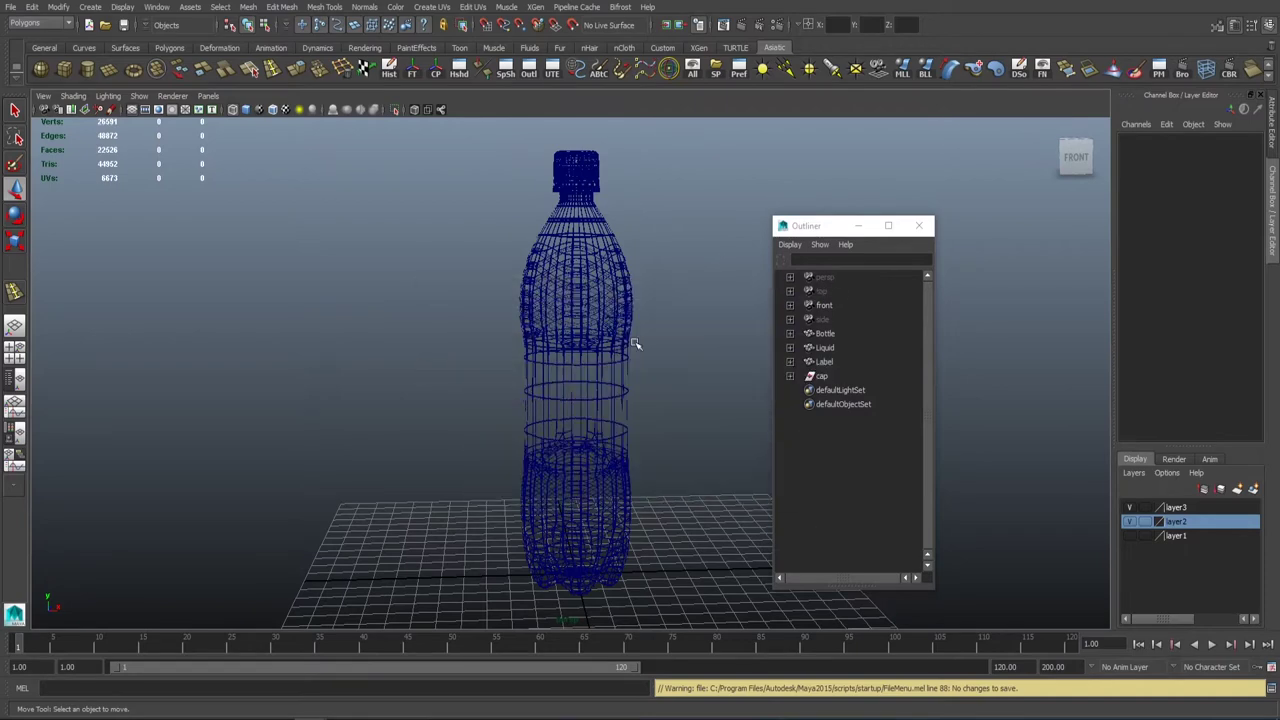
# - Show the Outliner listing Bottle, Liquid, Label and cap beside the wireframe bottle
pyautogui.press('space')
pyautogui.press('space')
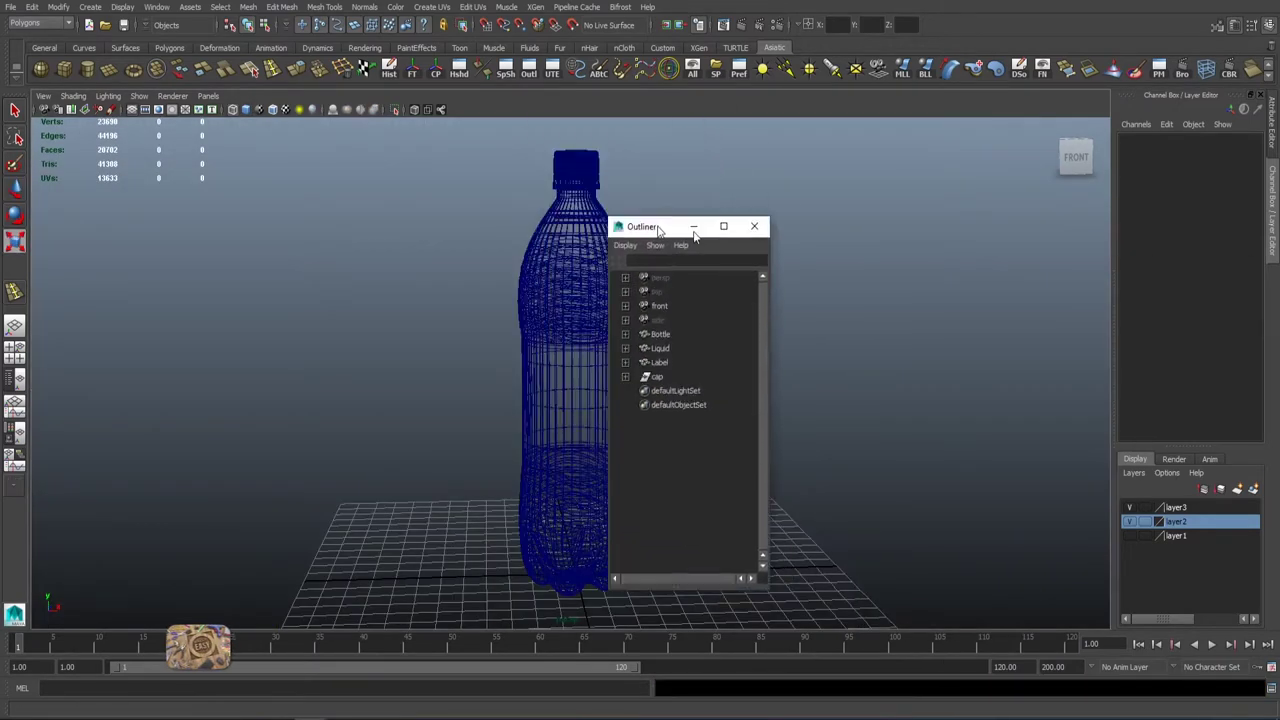
# - Zoom to the cap, switch to smooth shading, and reverse the neck ring's normals
pyautogui.moveTo(660, 222); pyautogui.dragTo(790, 189)
pyautogui.scroll(3, 586, 260)
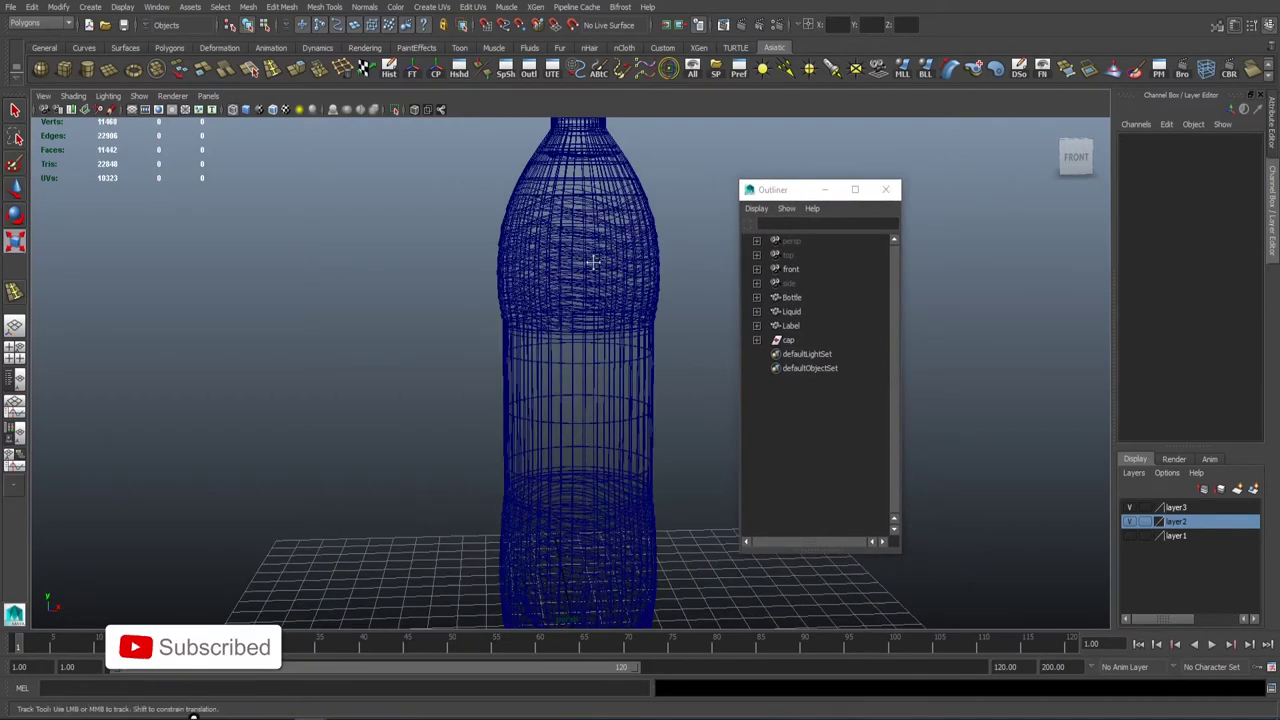
pyautogui.keyDown('alt'); pyautogui.moveTo(586, 266); pyautogui.dragTo(610, 410, button='middle'); pyautogui.keyUp('alt')
pyautogui.scroll(3, 623, 420)
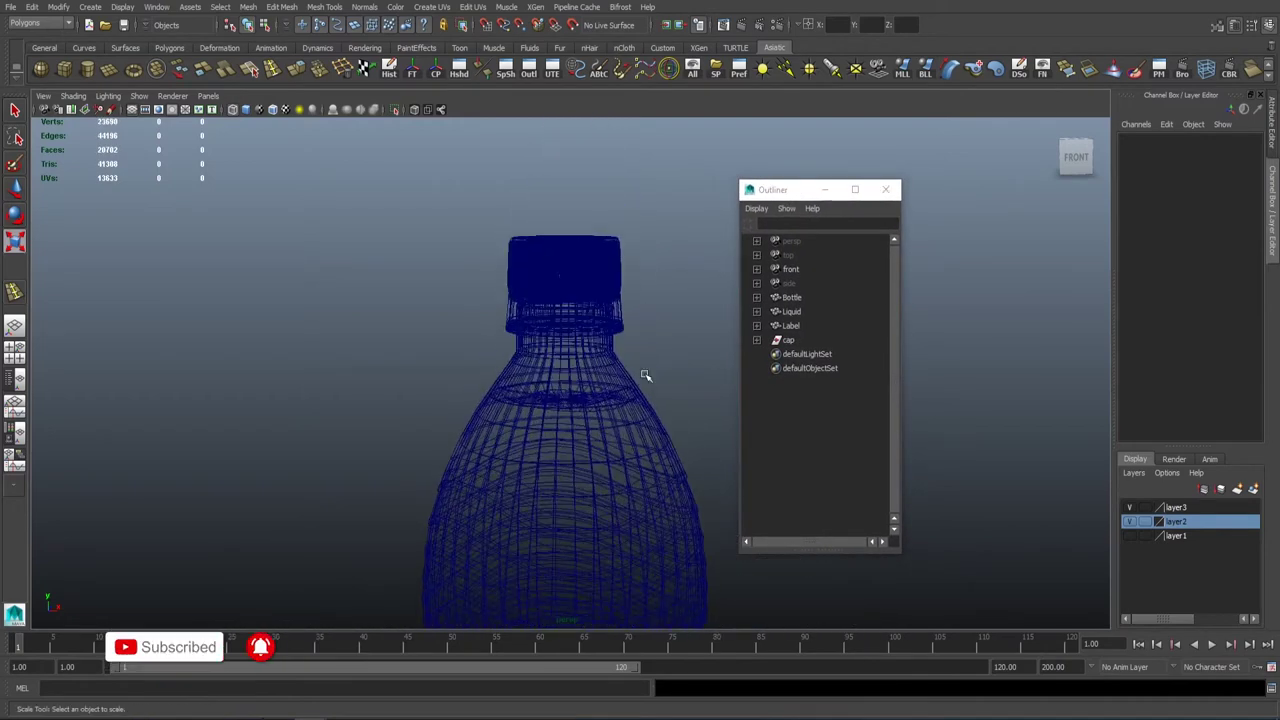
pyautogui.press('5')
pyautogui.click(576, 322)
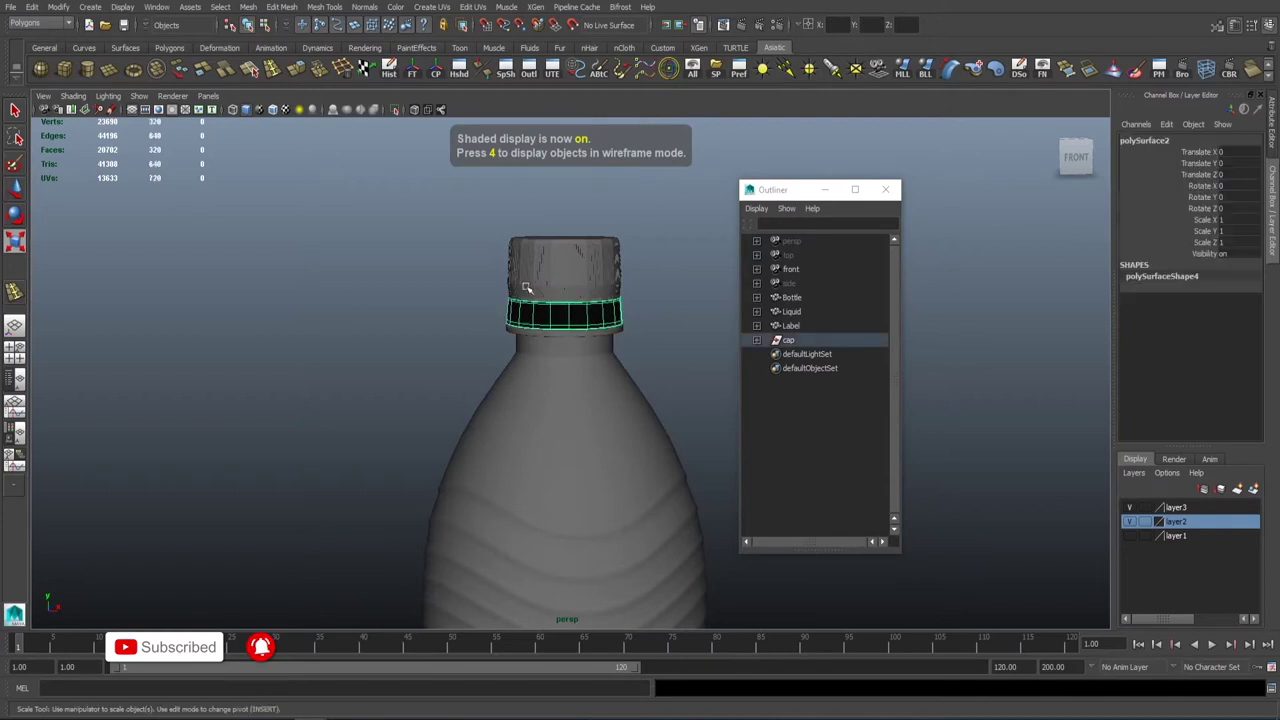
pyautogui.click(700, 234)
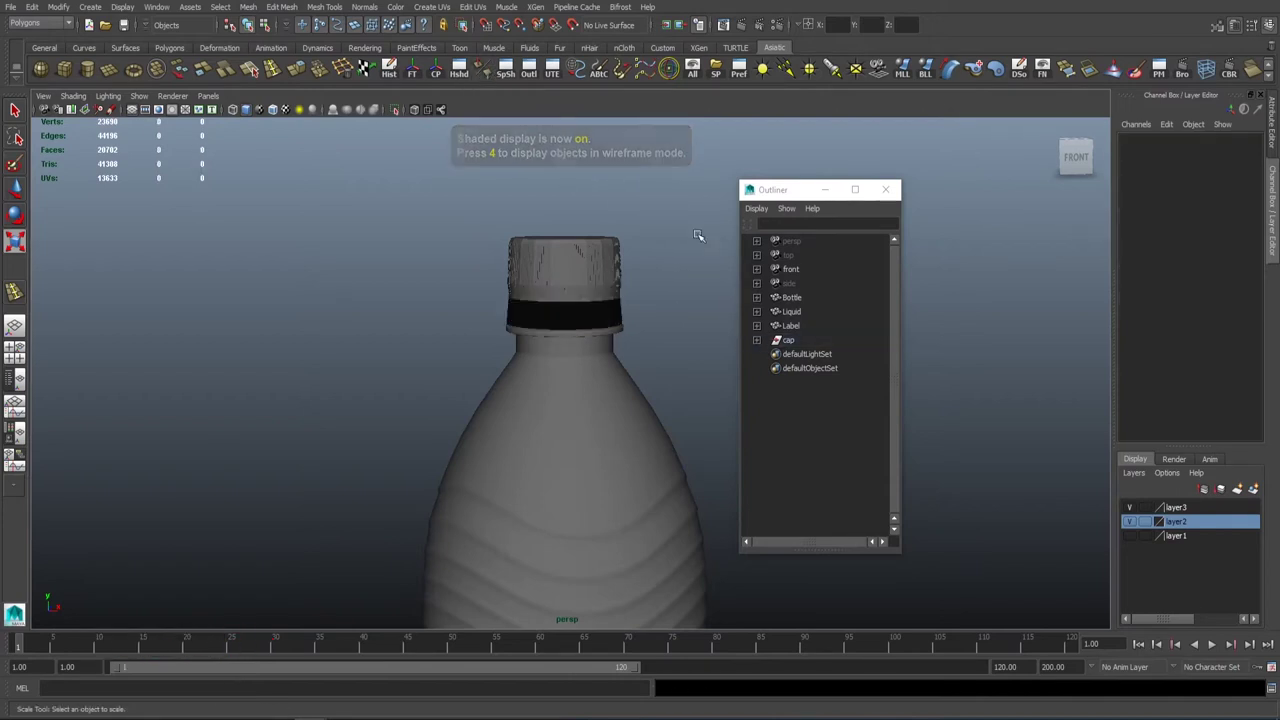
# - Unlock the neck ring's normals
pyautogui.click(594, 309)
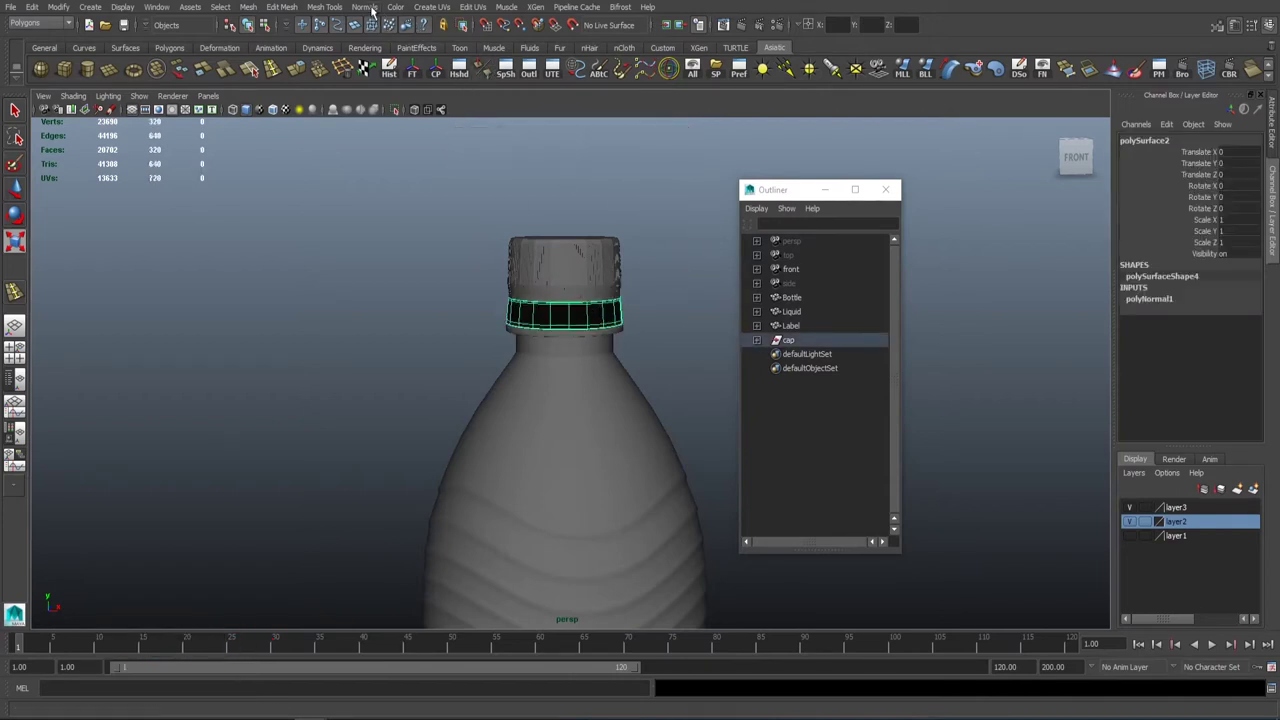
pyautogui.click(365, 7)
pyautogui.click(400, 68)
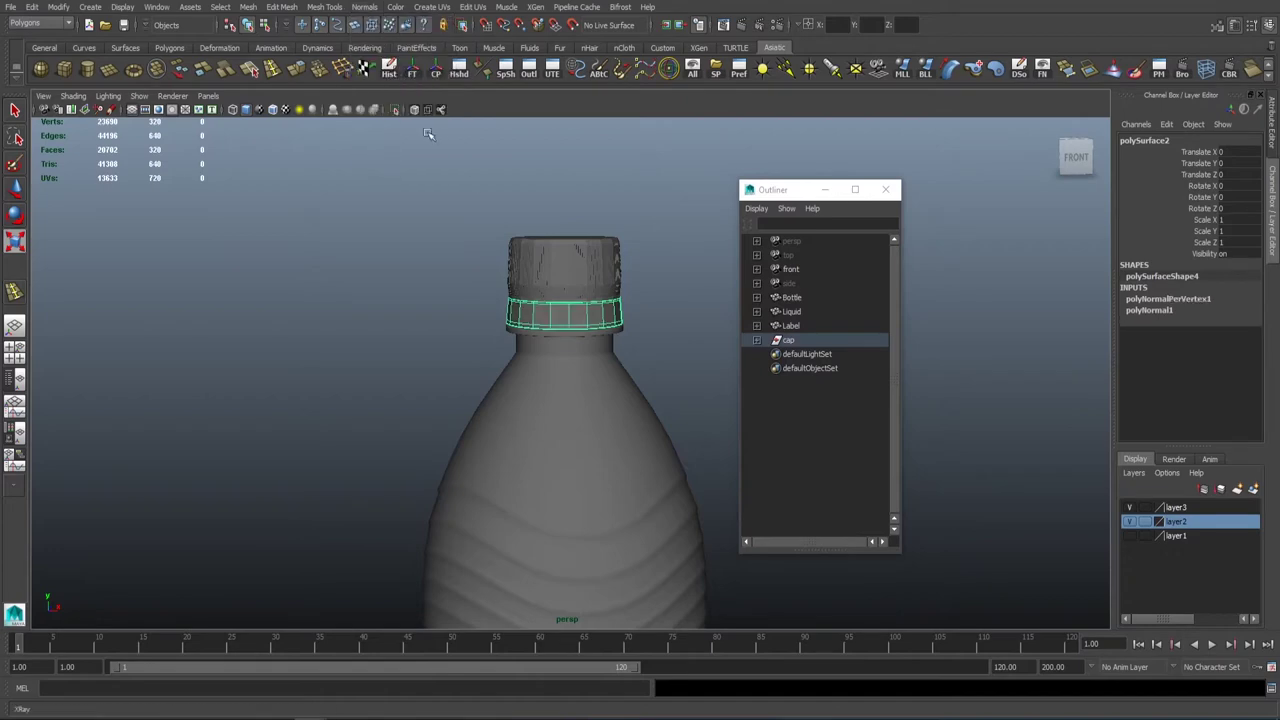
pyautogui.click(780, 590)
pyautogui.scroll(-3, 700, 600)
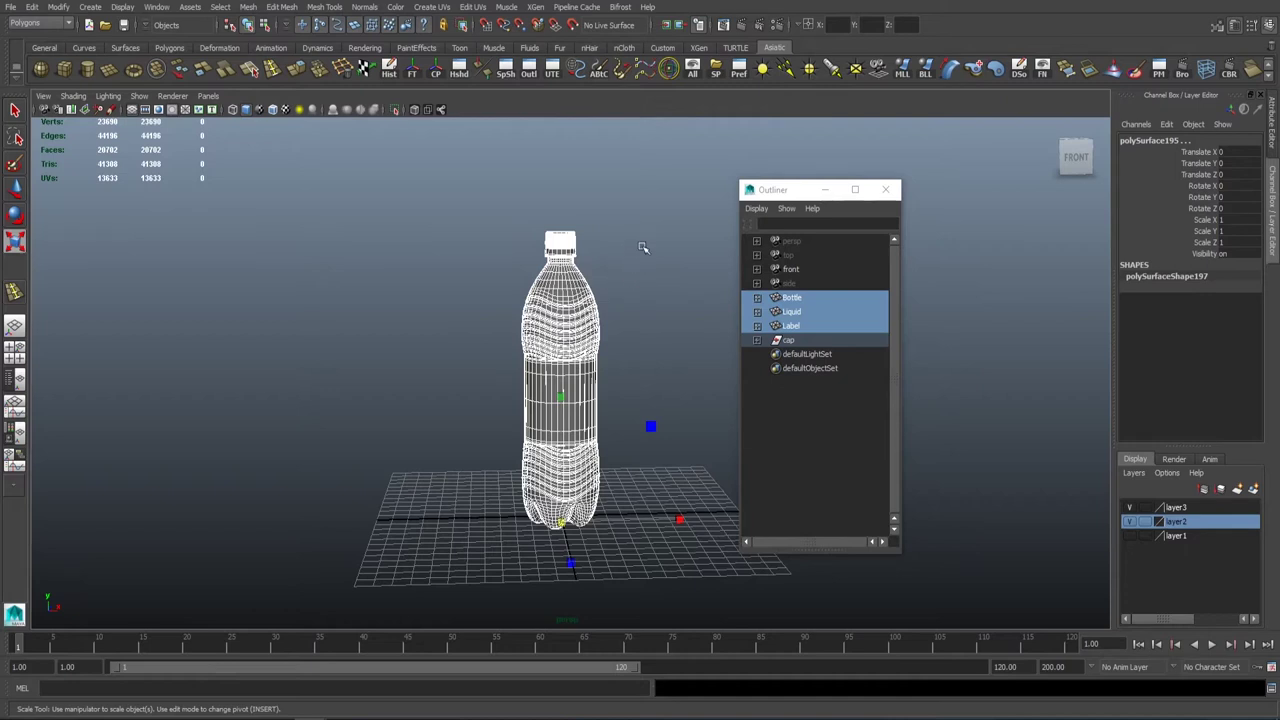
# - Group Bottle, Liquid, Label and cap together into group1
pyautogui.click(643, 250)
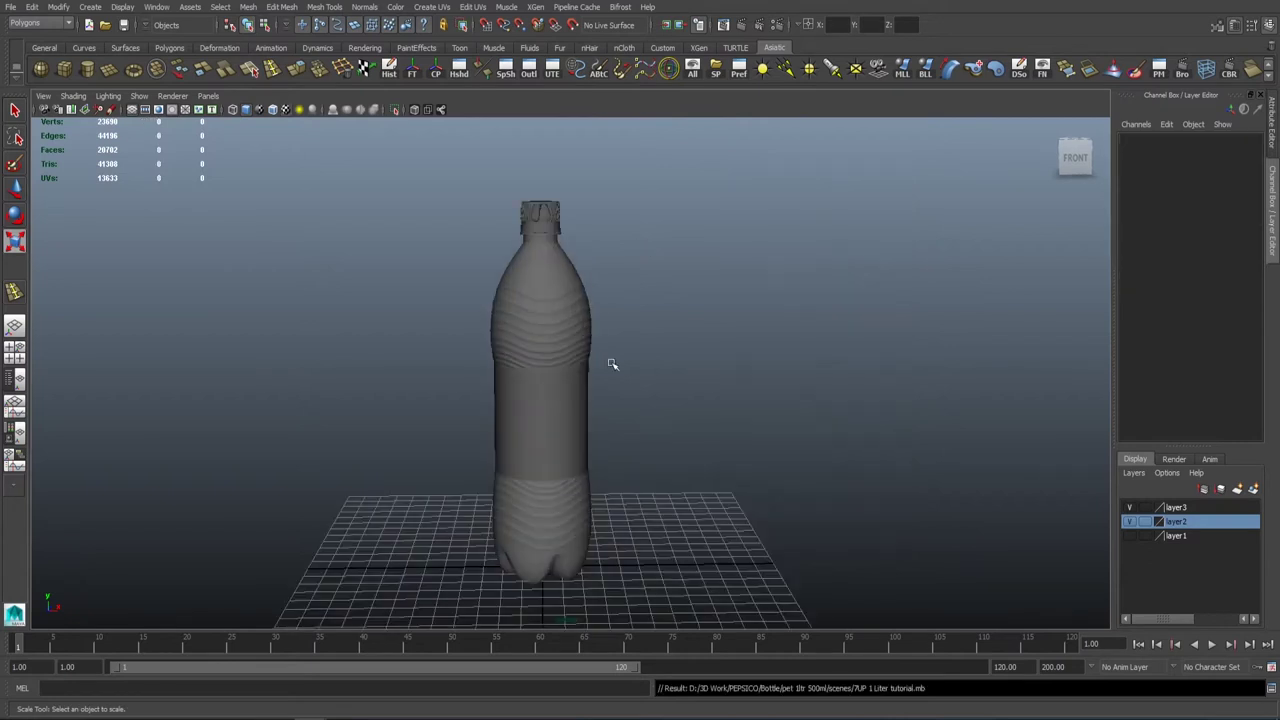
pyautogui.click(572, 295)
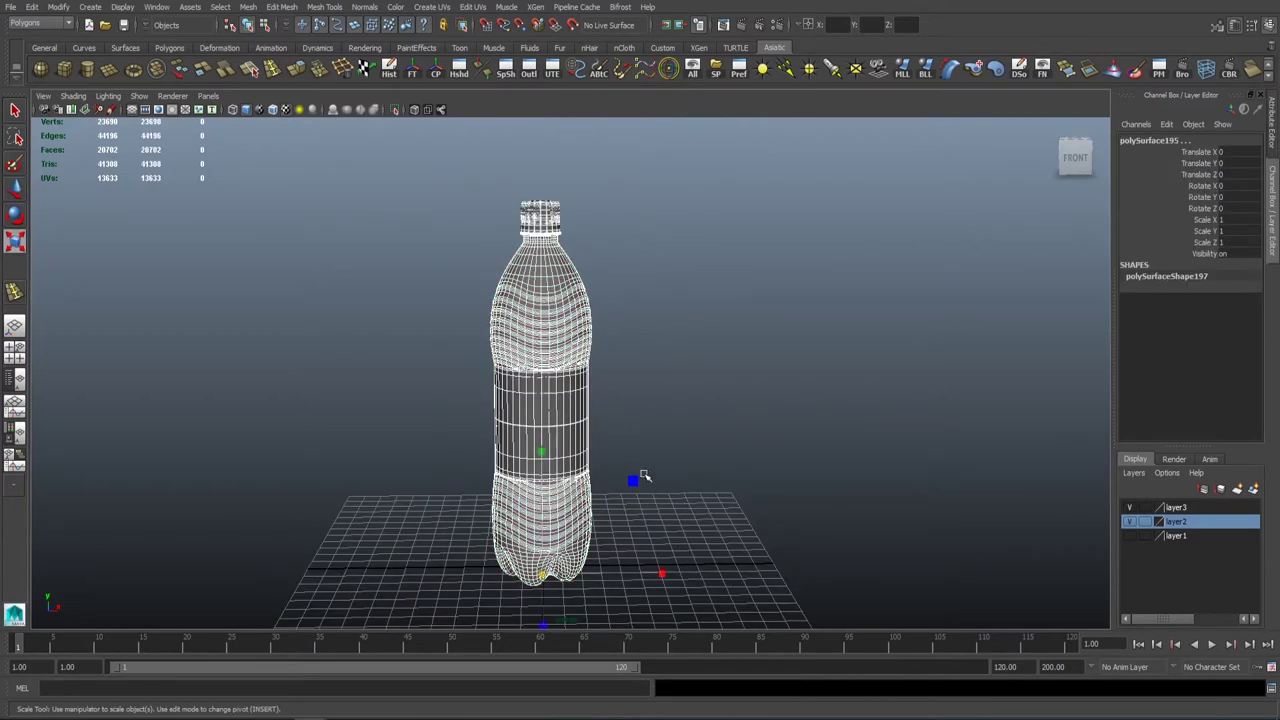
pyautogui.hotkey('ctrl', 'z')
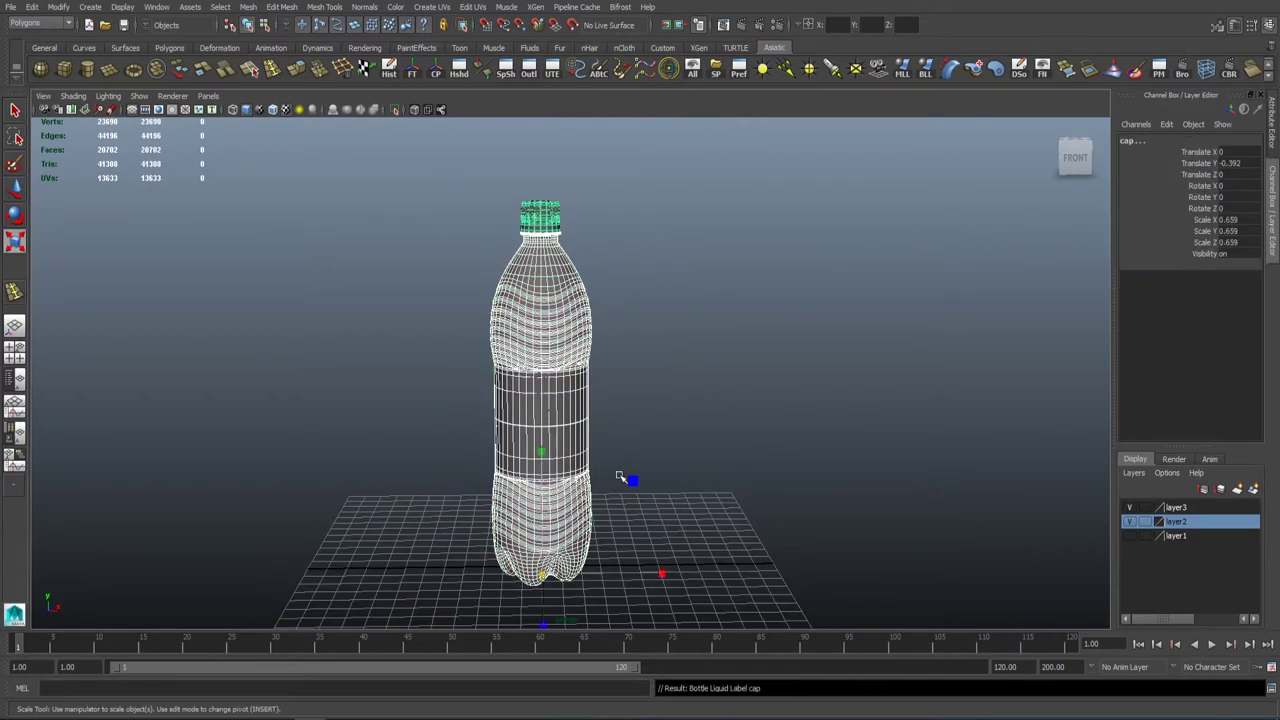
pyautogui.press('w')
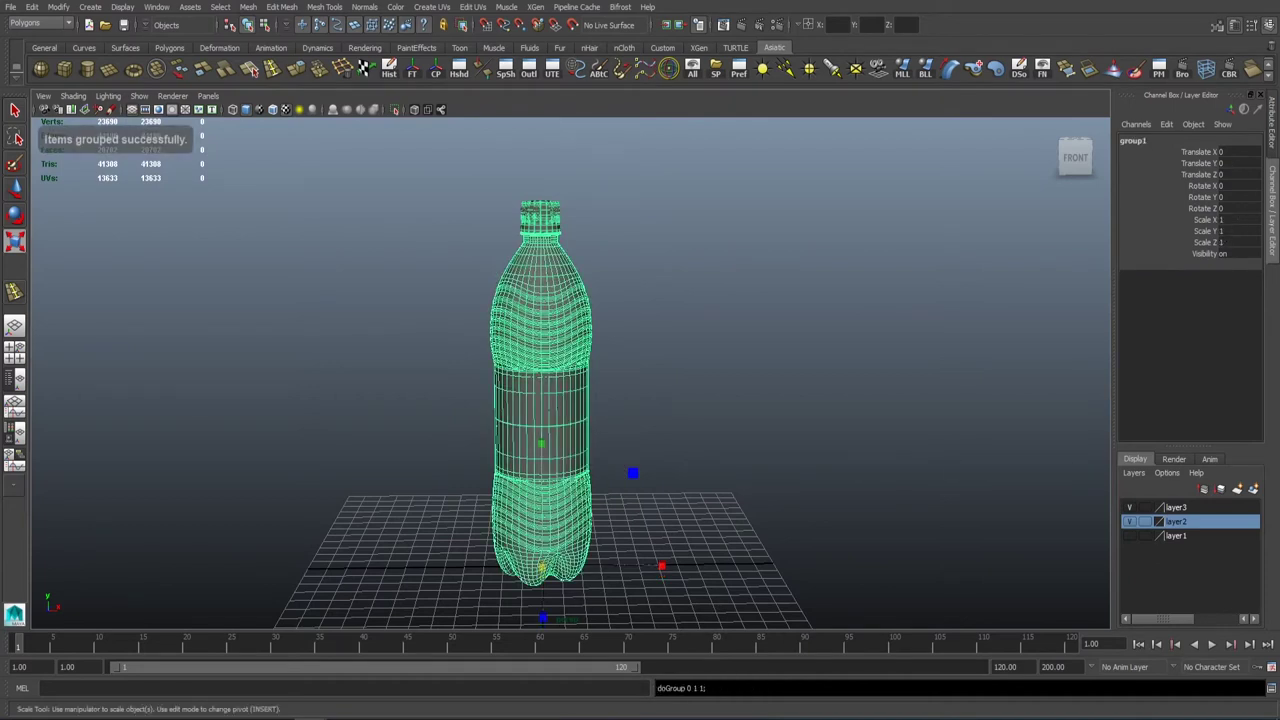
# - Duplicate the bottle body as Bottle1 and move it left of the original
pyautogui.click(540, 275)
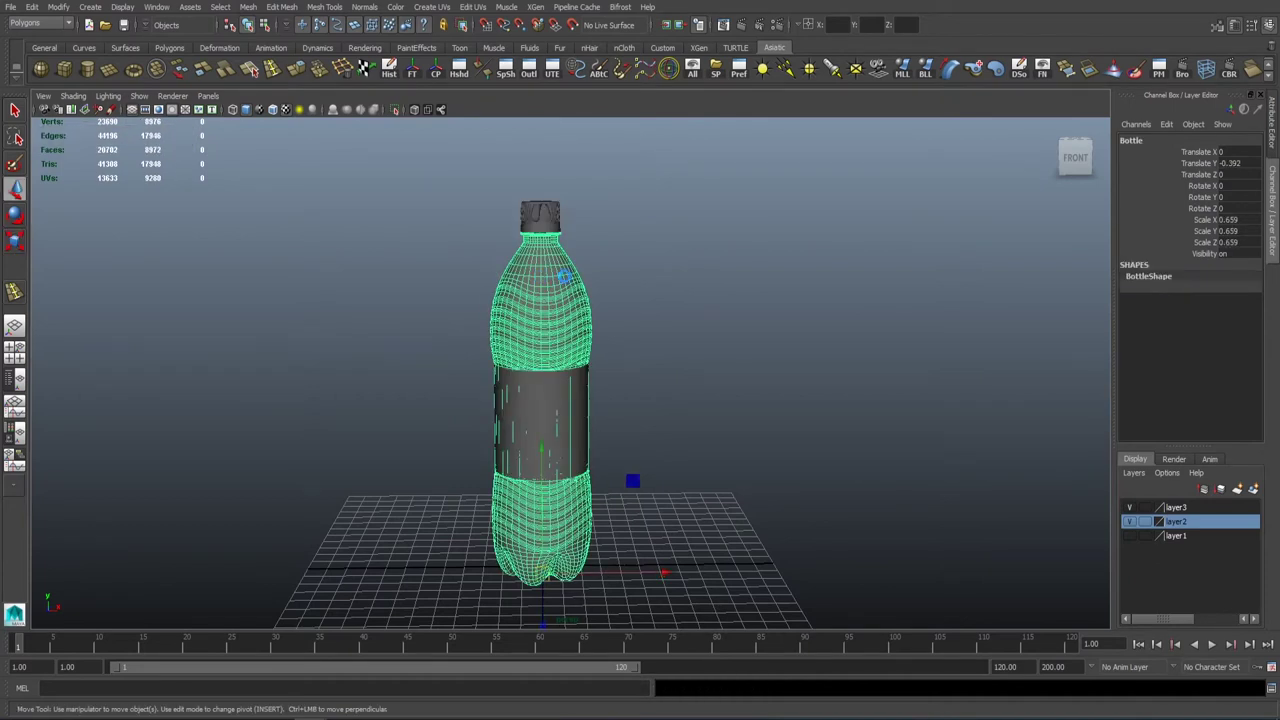
pyautogui.hotkey('ctrl', 'd')
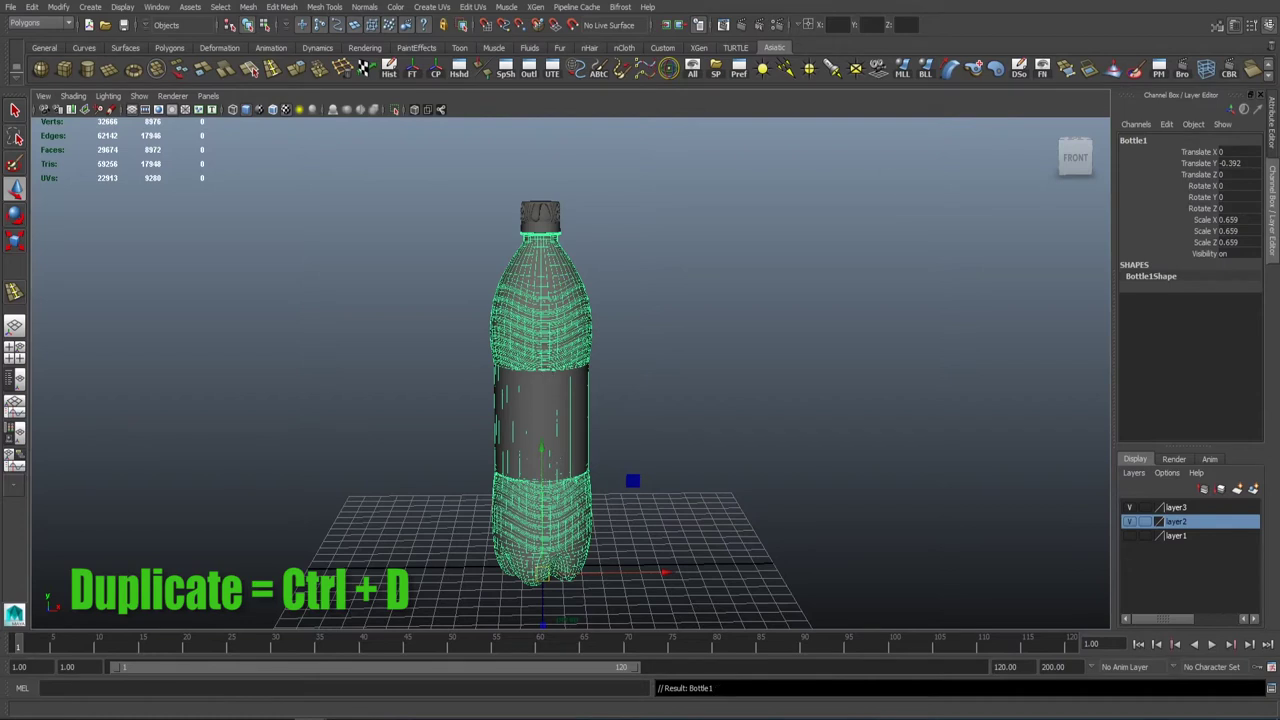
pyautogui.hotkey('shift', 'o')
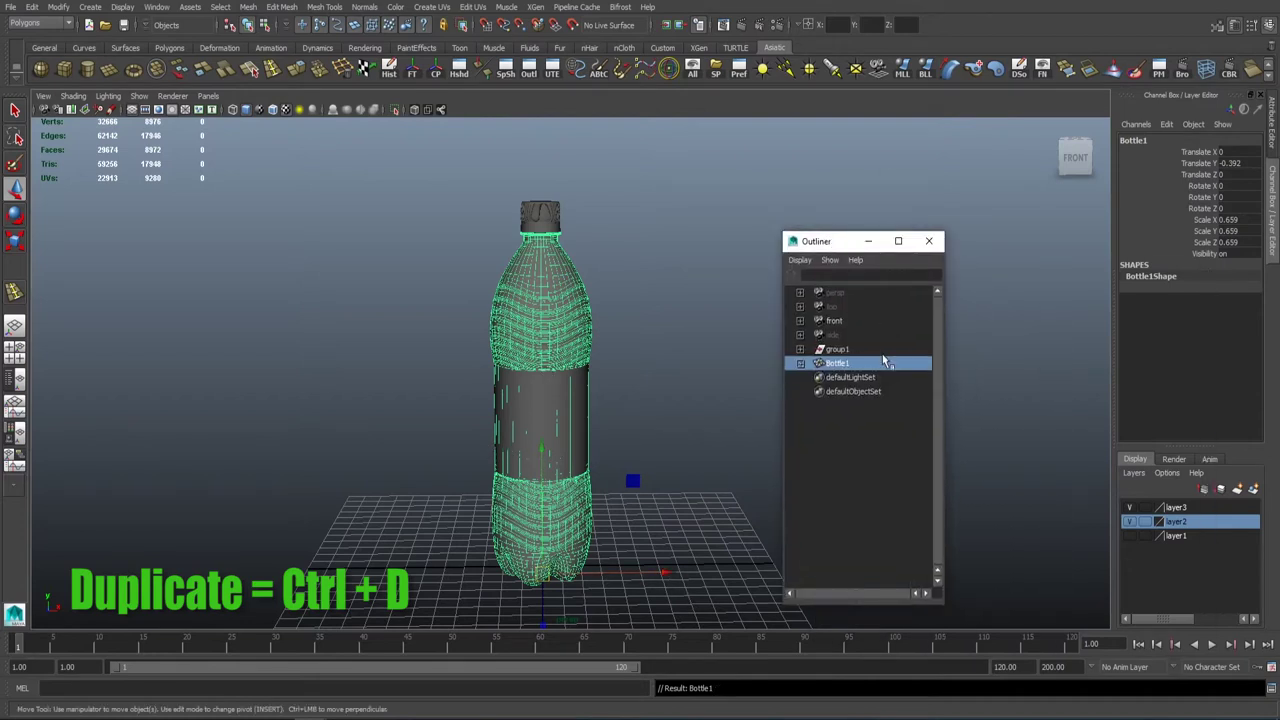
pyautogui.moveTo(665, 573); pyautogui.dragTo(543, 543)
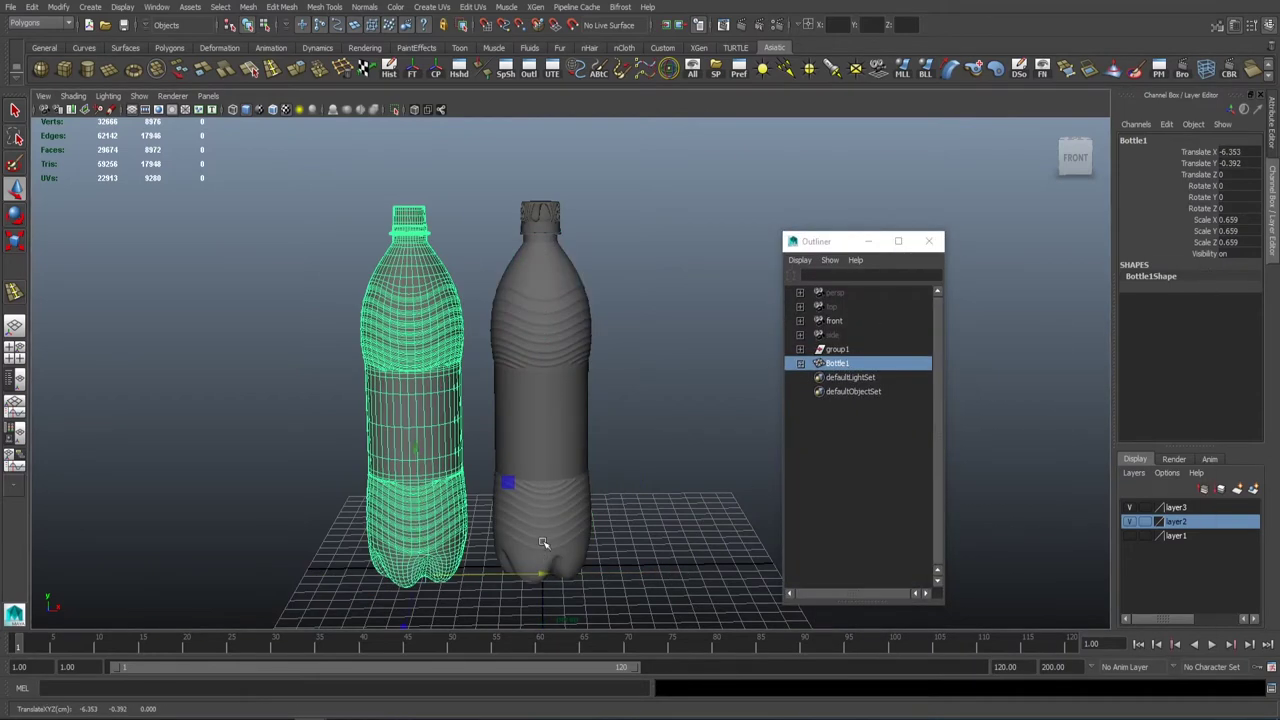
pyautogui.click(559, 308)
pyautogui.click(838, 349)
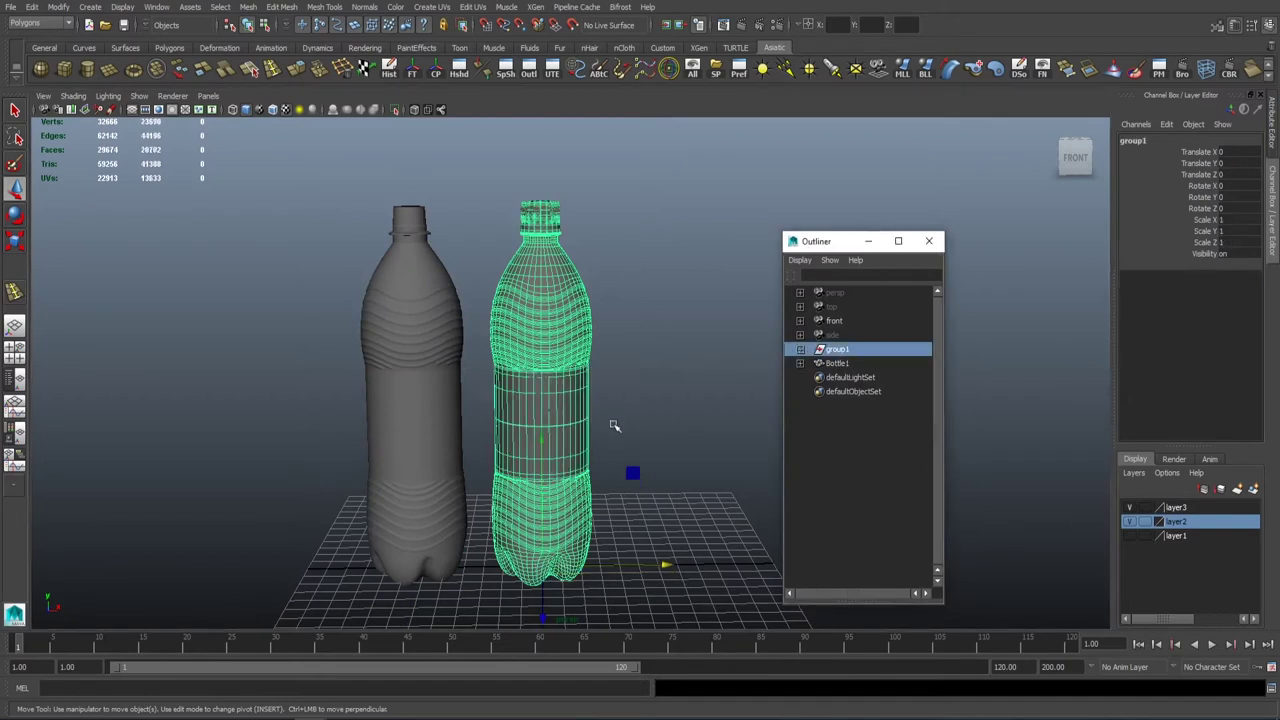
# - Delete layers 3, 2 and 1, then create a new layer1 holding group1
pyautogui.click(1180, 509)
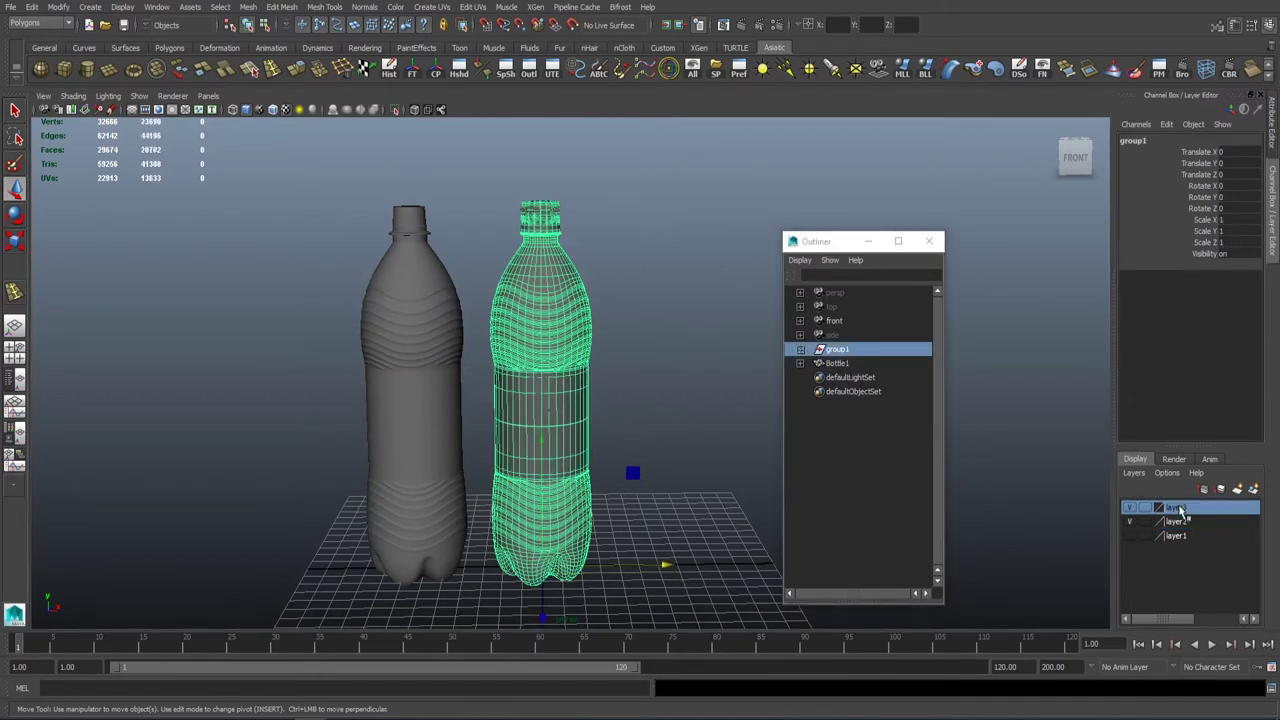
pyautogui.rightClick(1180, 509)
pyautogui.click(1204, 627)
pyautogui.click(1172, 508)
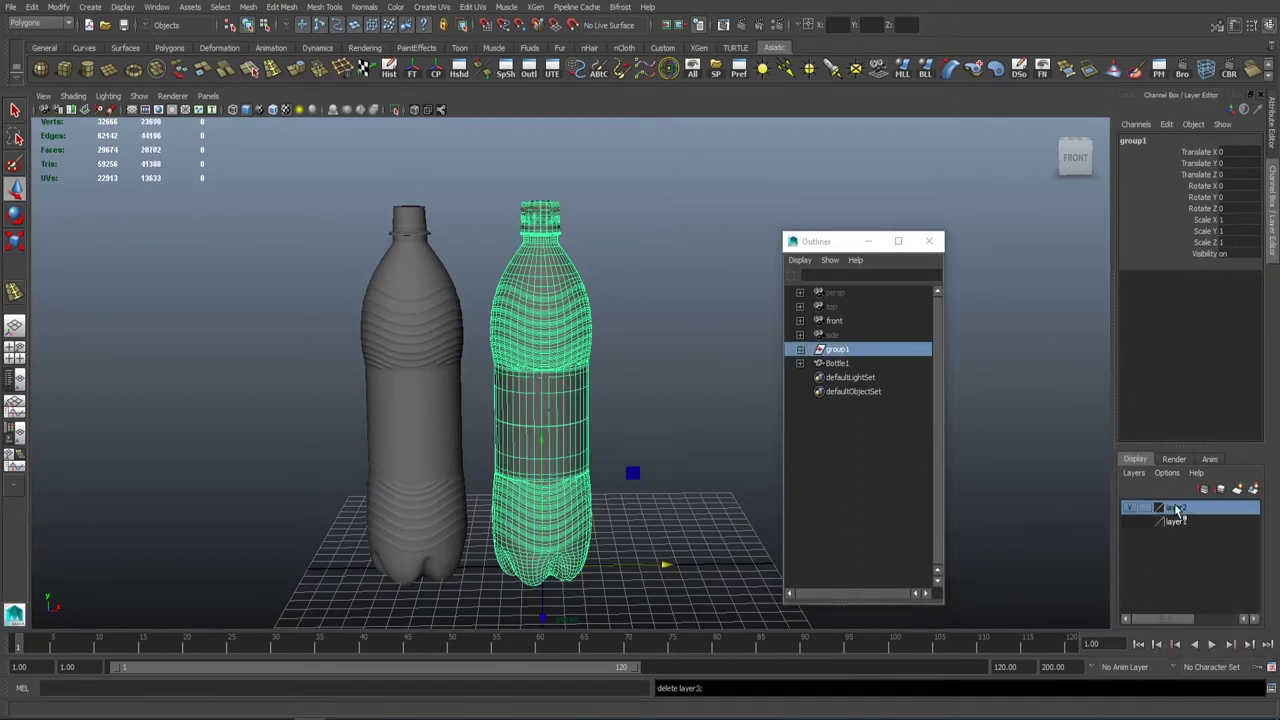
pyautogui.rightClick(1172, 508)
pyautogui.click(1191, 632)
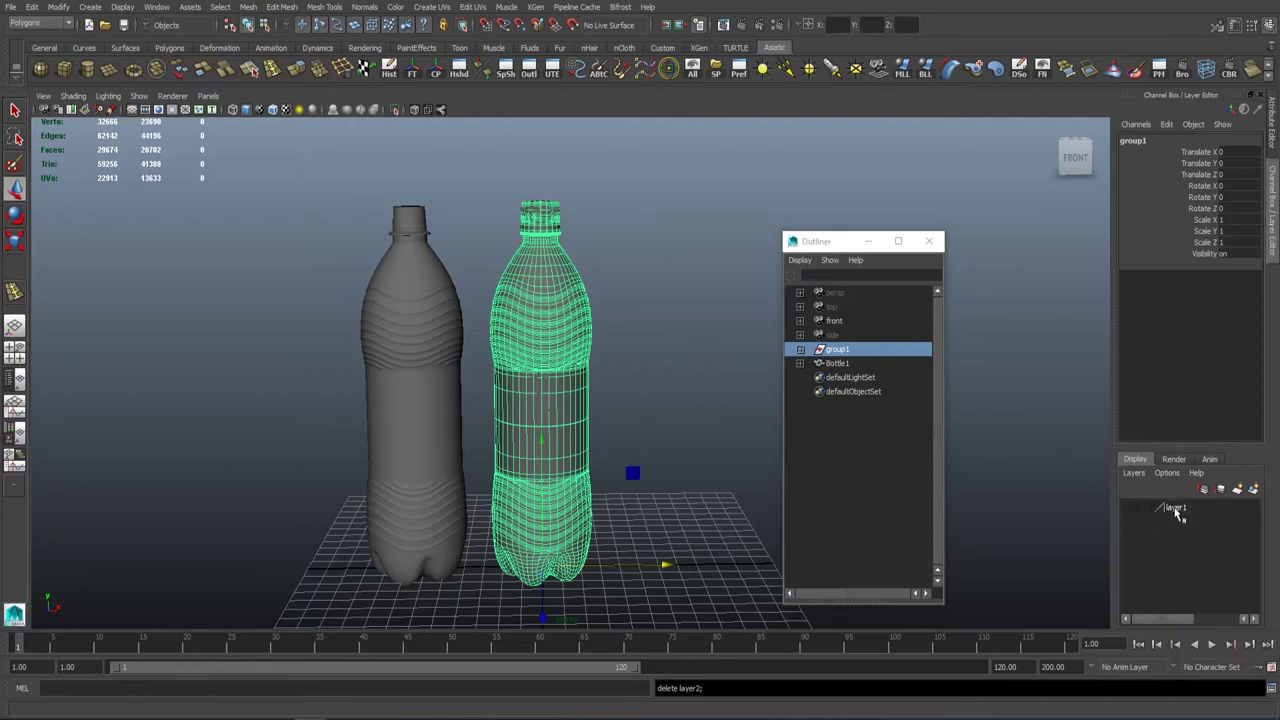
pyautogui.rightClick(1178, 510)
pyautogui.click(1193, 631)
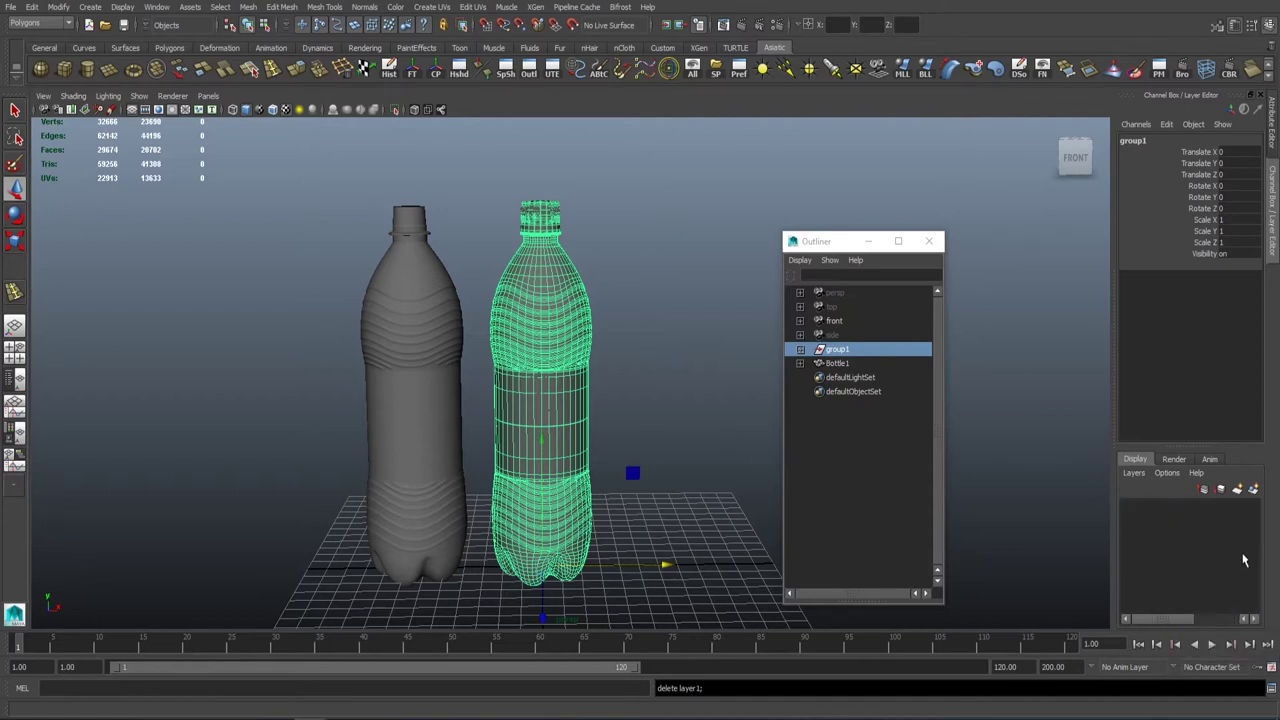
pyautogui.click(1256, 489)
# - Adjust layer1's display settings, leaving the group1 bottle hidden
pyautogui.click(1130, 509)
pyautogui.click(1130, 509)
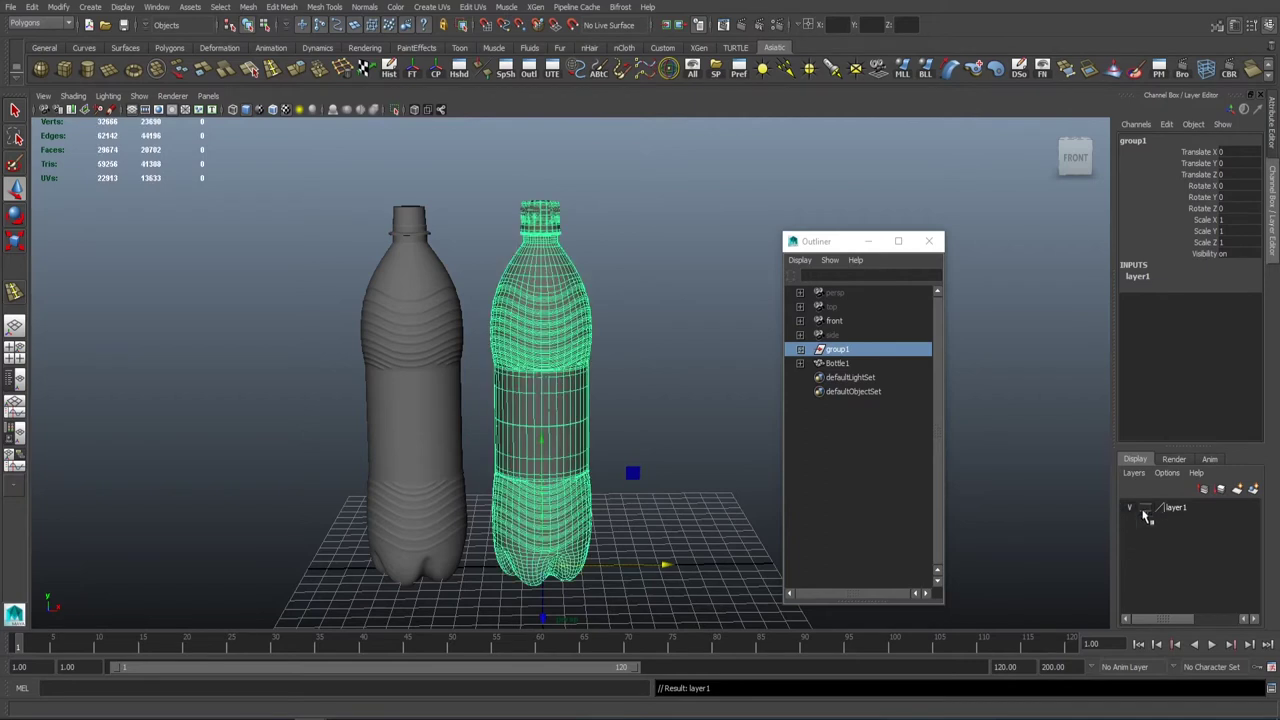
pyautogui.click(1146, 512)
pyautogui.click(1143, 508)
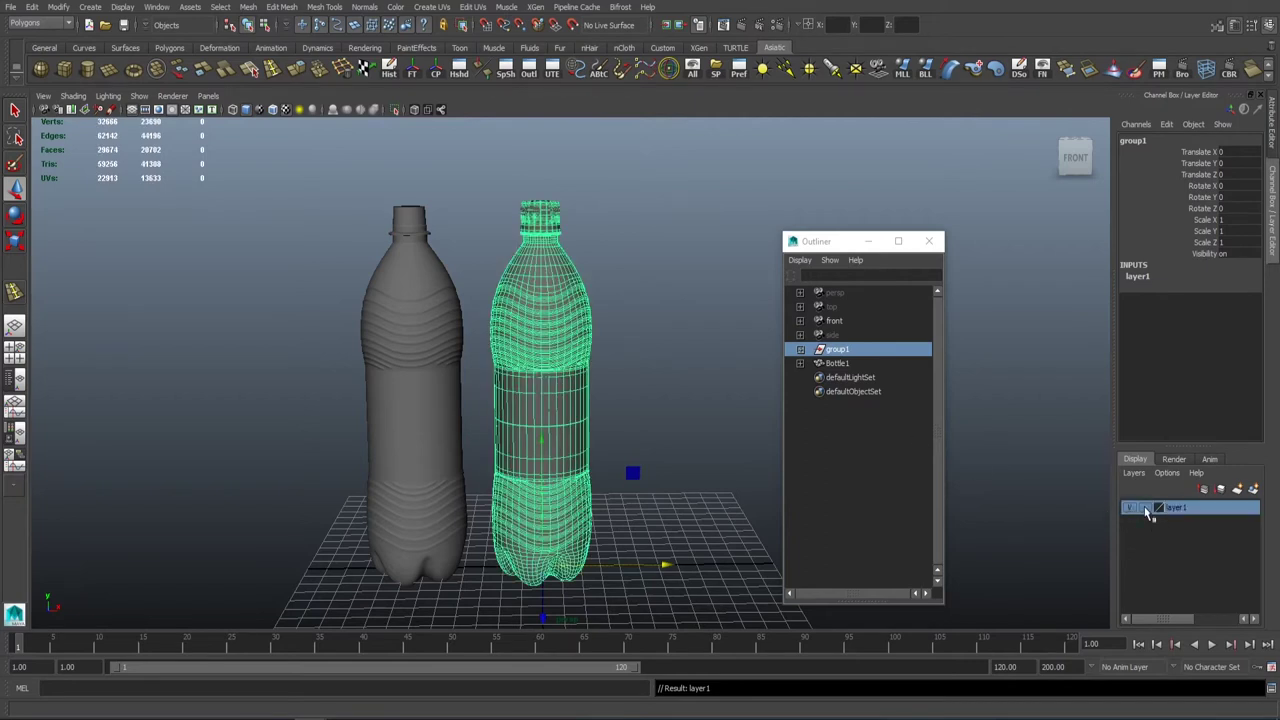
pyautogui.click(735, 443)
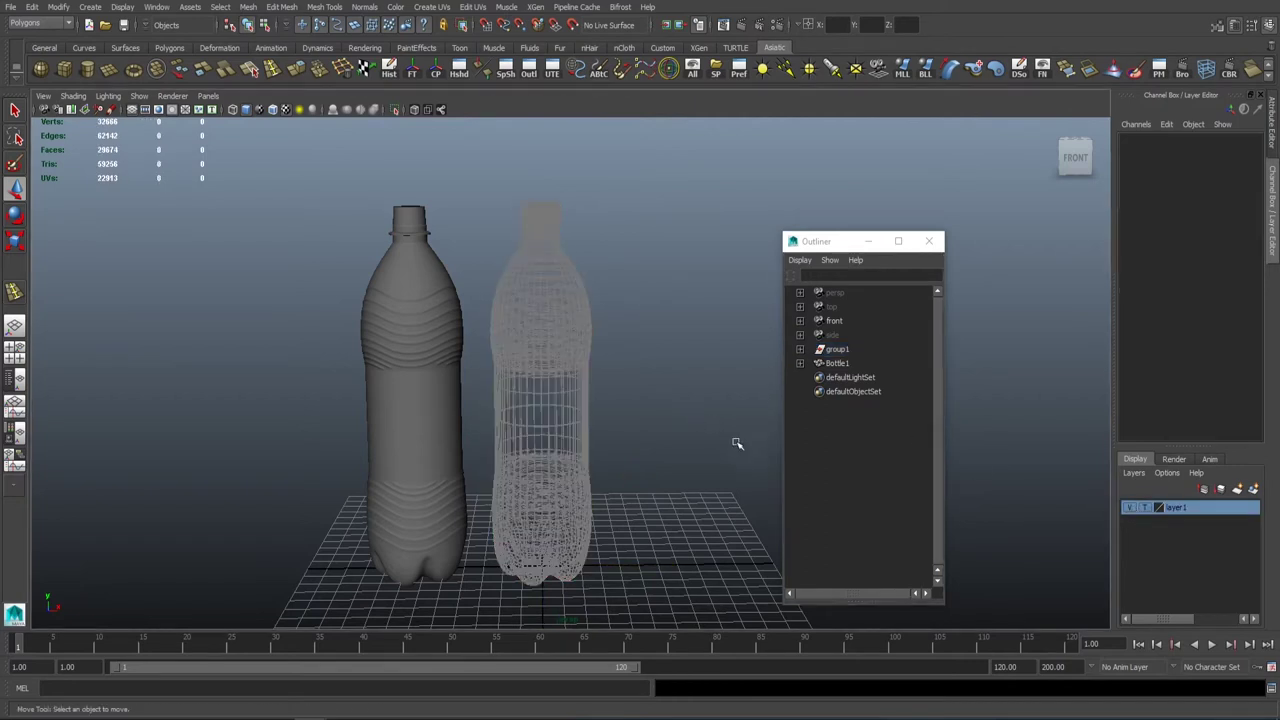
pyautogui.click(1130, 509)
pyautogui.click(838, 350)
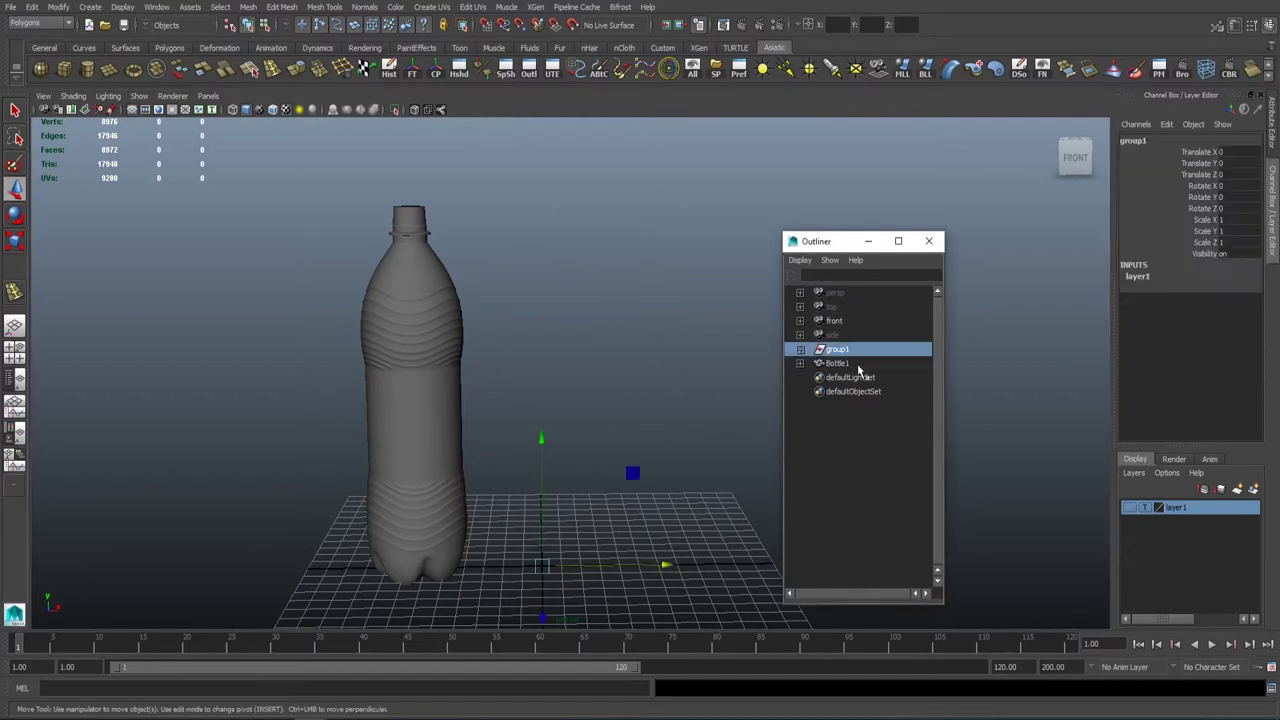
pyautogui.click(1130, 508)
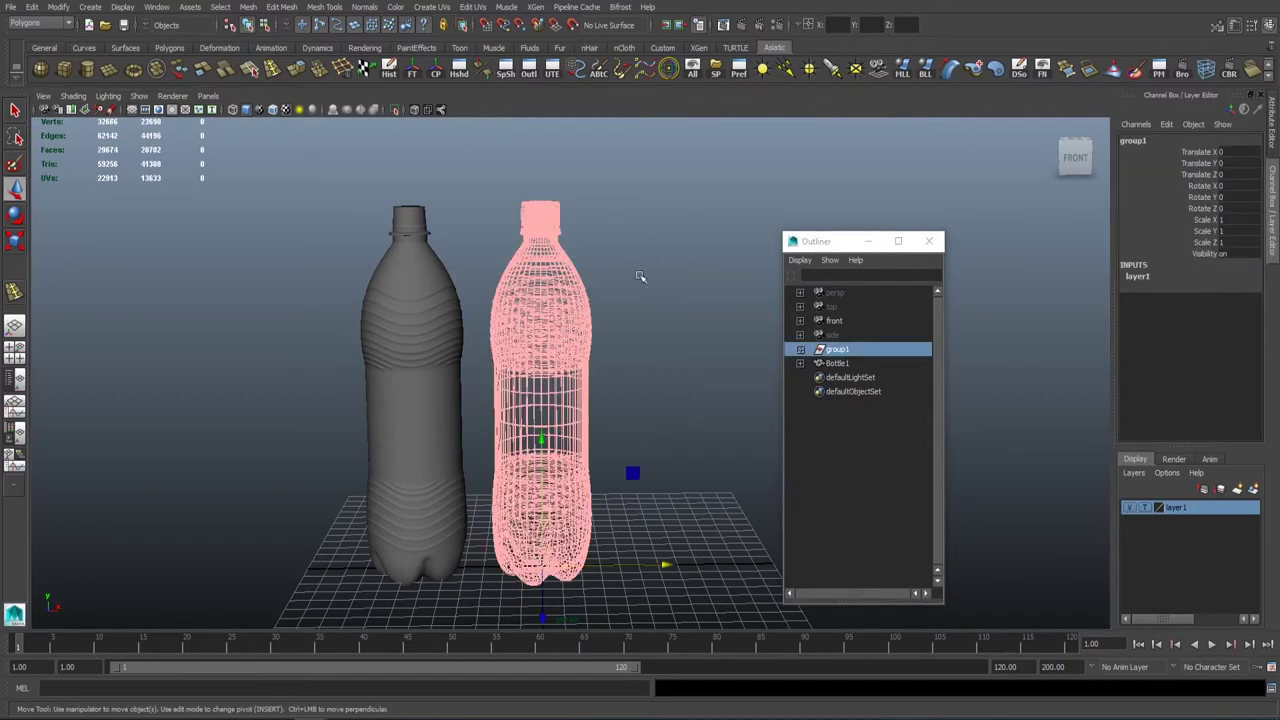
pyautogui.click(1143, 509)
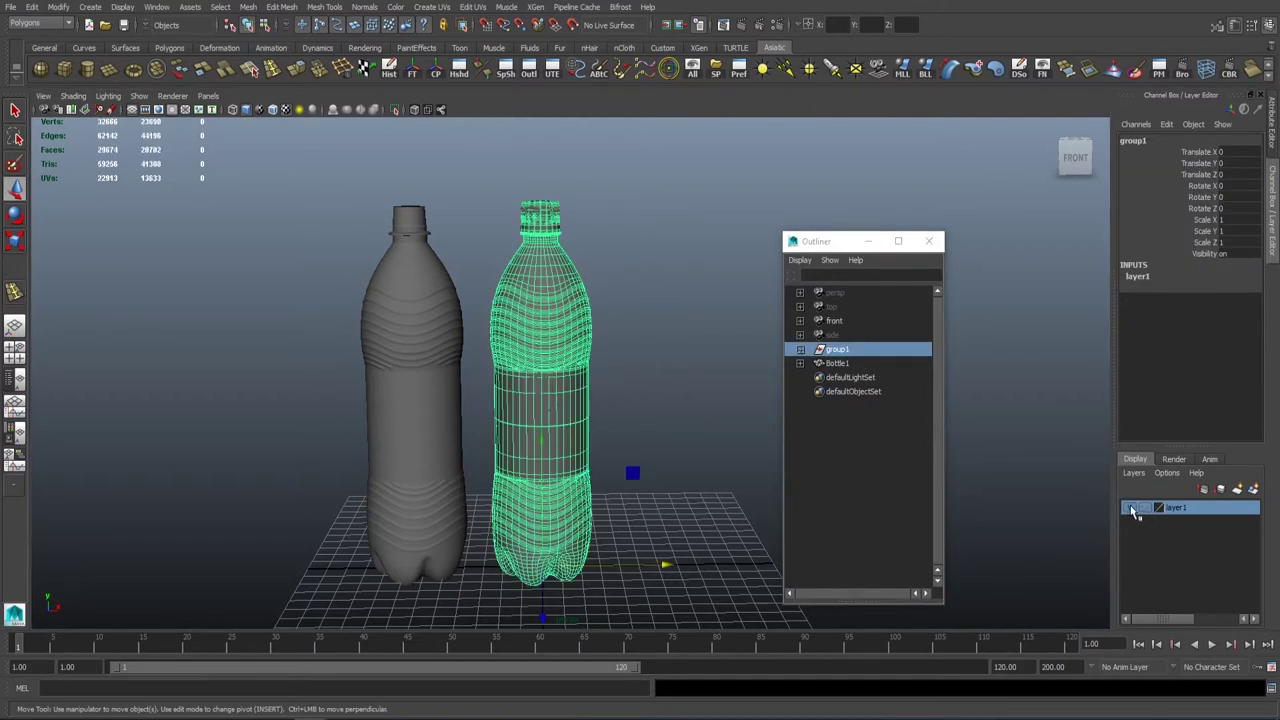
pyautogui.click(1140, 509)
pyautogui.click(735, 451)
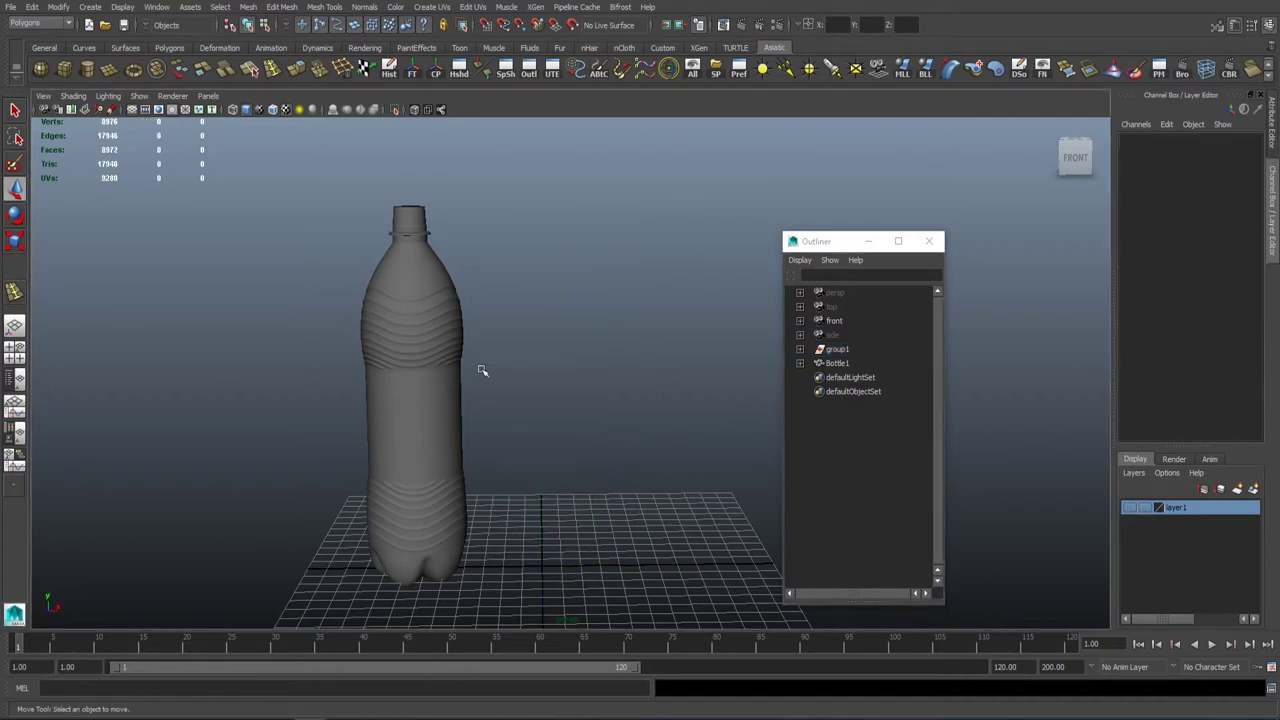
# - Set Bottle1's Translate X to 0 to centre it on the grid
pyautogui.click(419, 341)
pyautogui.doubleClick(1245, 151)
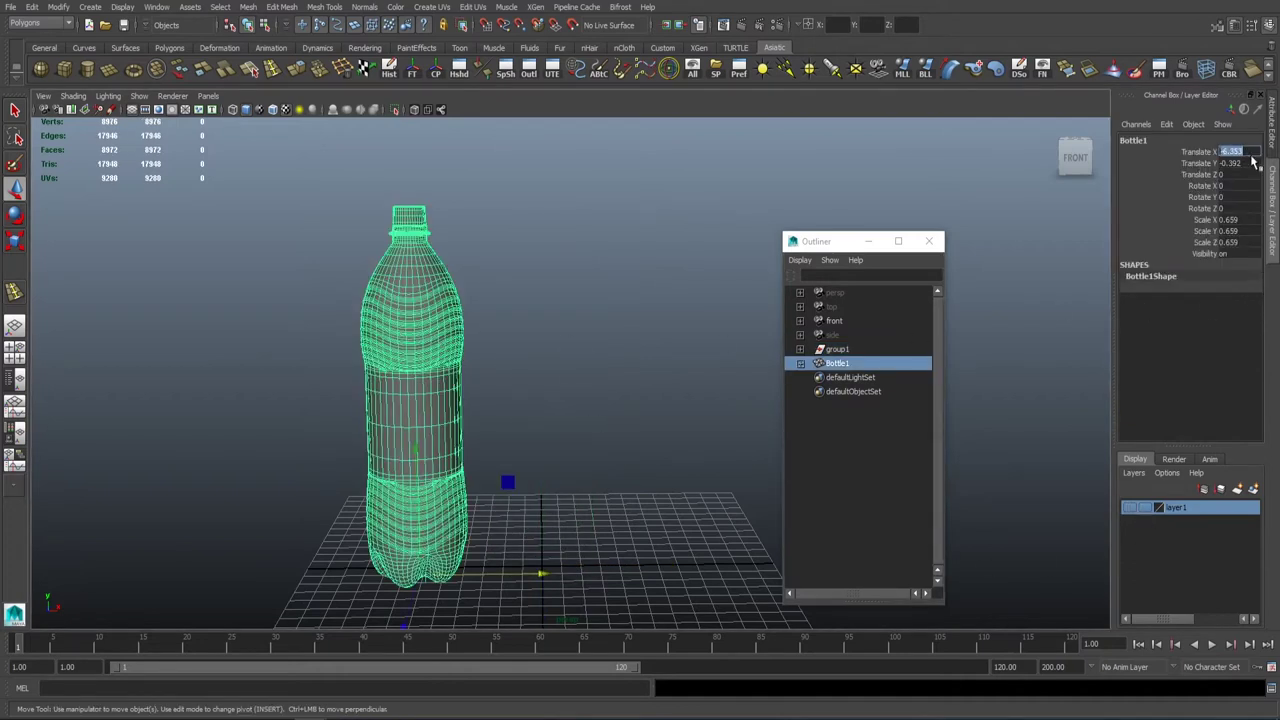
pyautogui.write('0')
pyautogui.press('Return')
pyautogui.click(1131, 510)
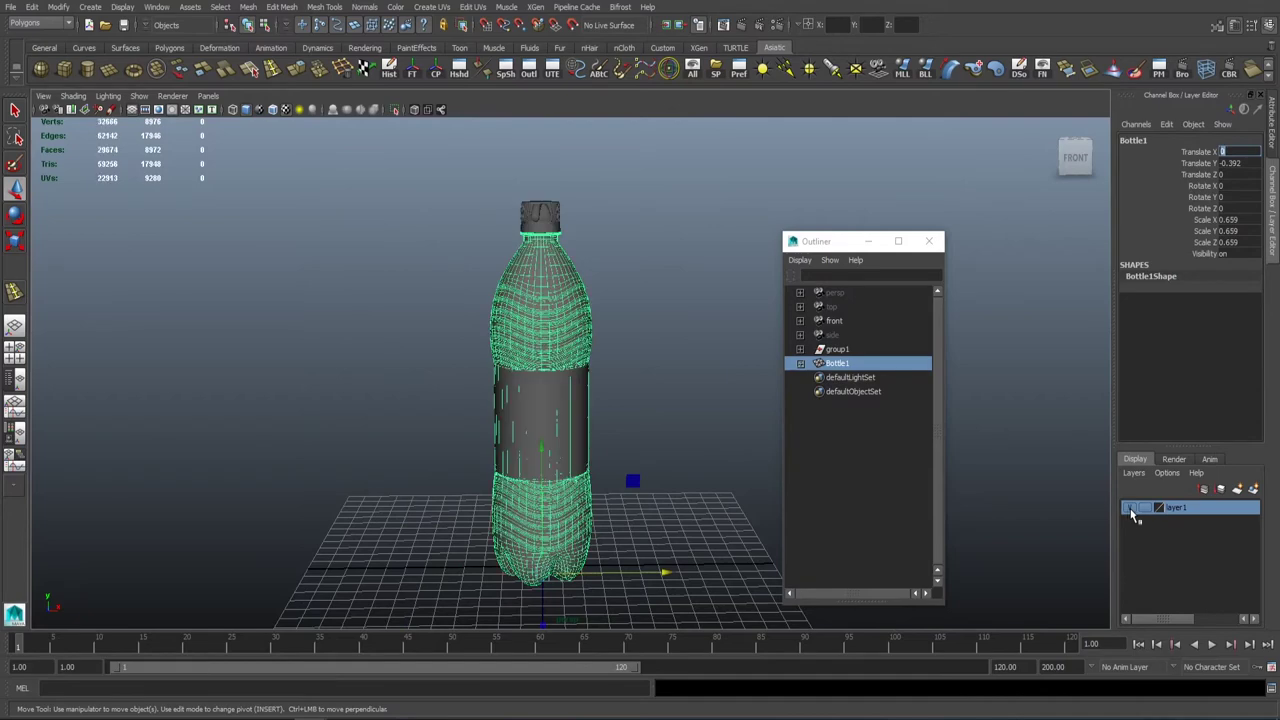
pyautogui.click(1134, 511)
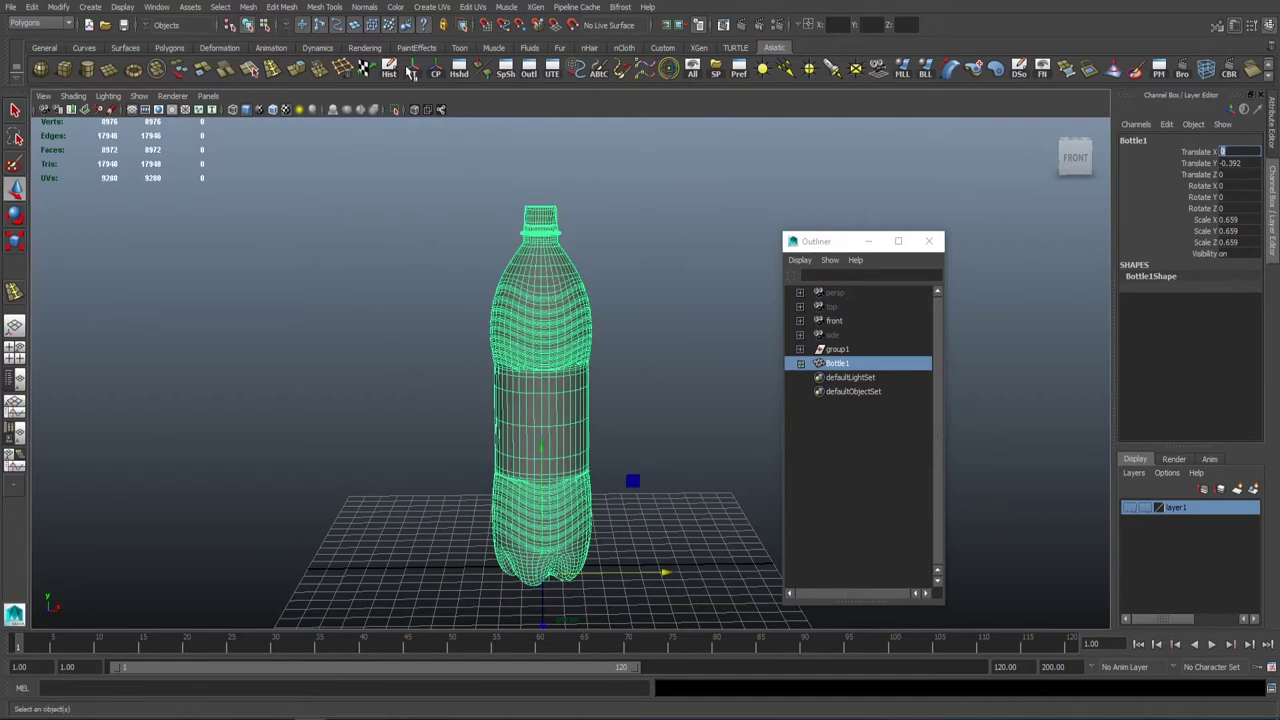
# - Reselect Bottle1 and frame its neck and ring in face mode
pyautogui.click(585, 186)
pyautogui.click(550, 290)
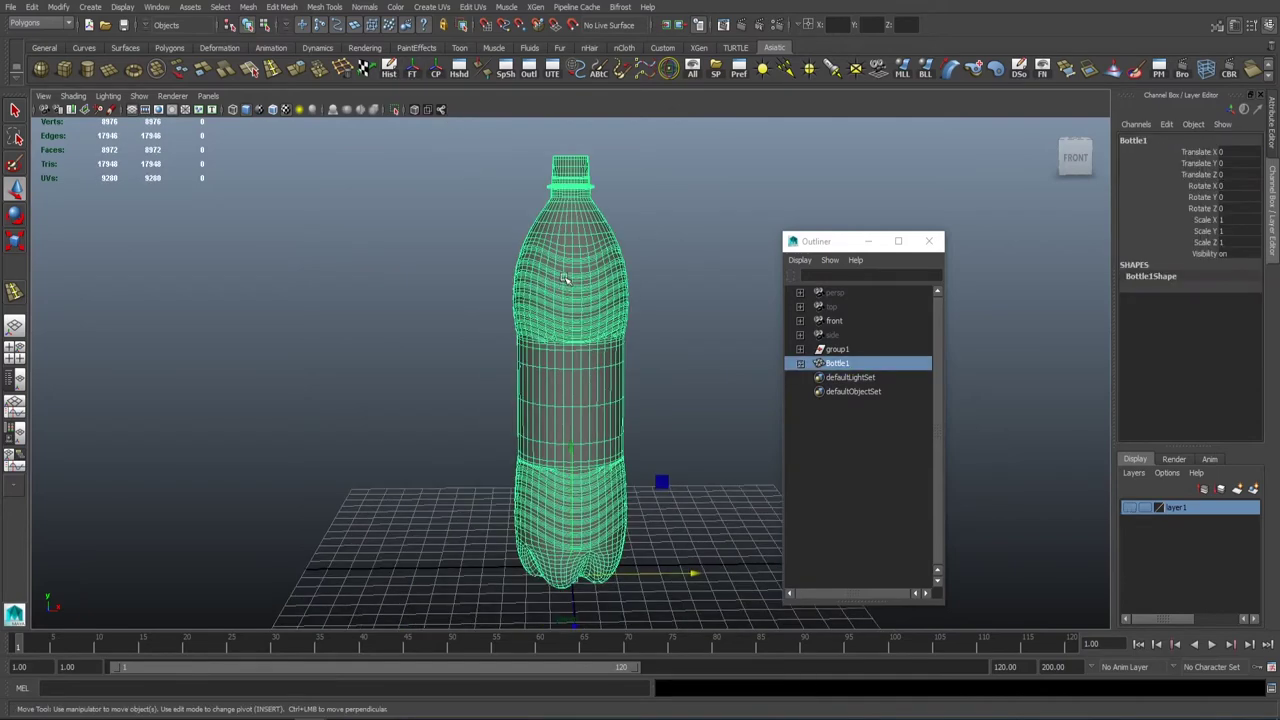
pyautogui.scroll(1, 560, 280)
pyautogui.scroll(3, 685, 366)
pyautogui.scroll(1, 685, 366)
pyautogui.scroll(3, 606, 329)
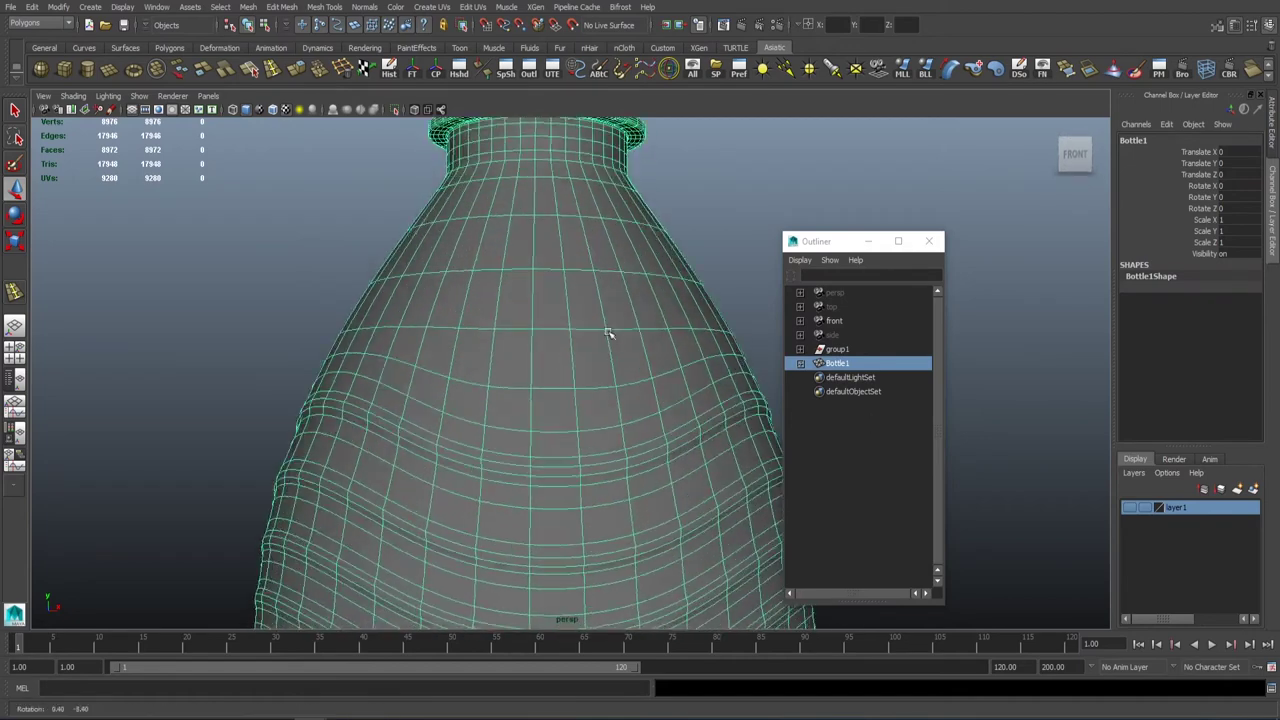
pyautogui.keyDown('alt'); pyautogui.moveTo(606, 329); pyautogui.dragTo(531, 371, button='middle'); pyautogui.keyUp('alt')
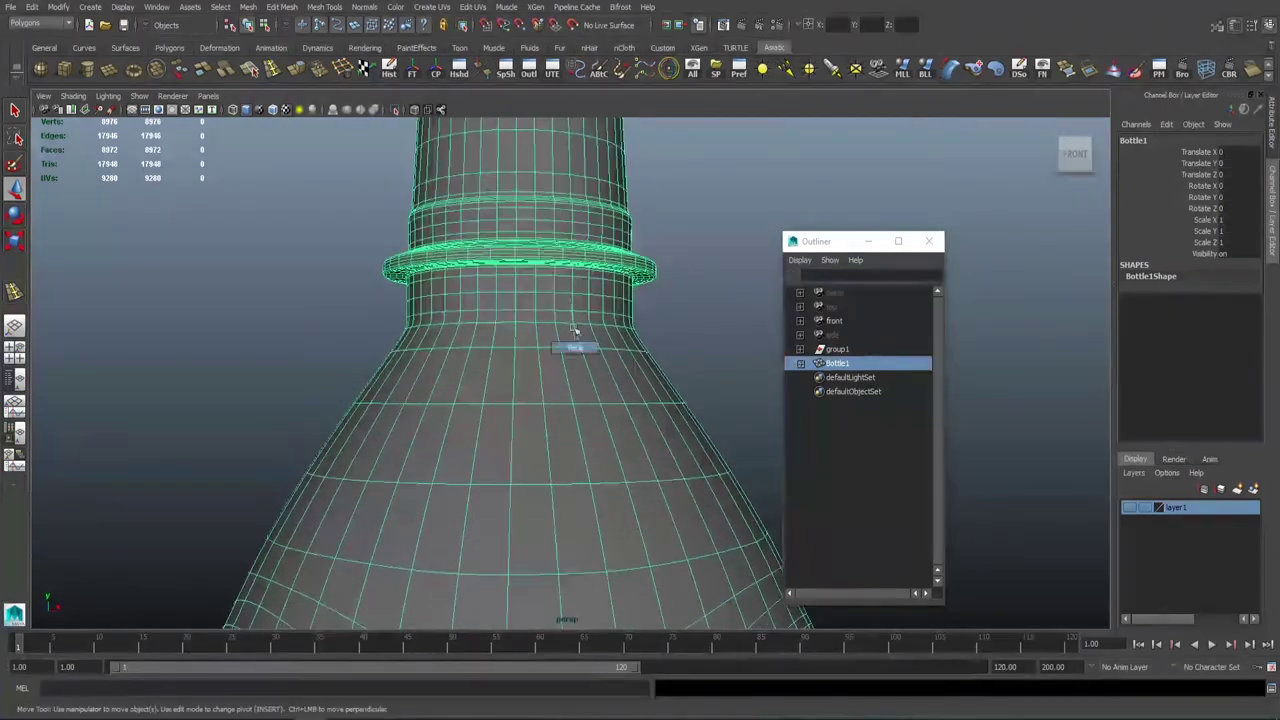
pyautogui.press('F11')
# - Delete the face loops on Bottle1's neck
pyautogui.doubleClick(543, 283)
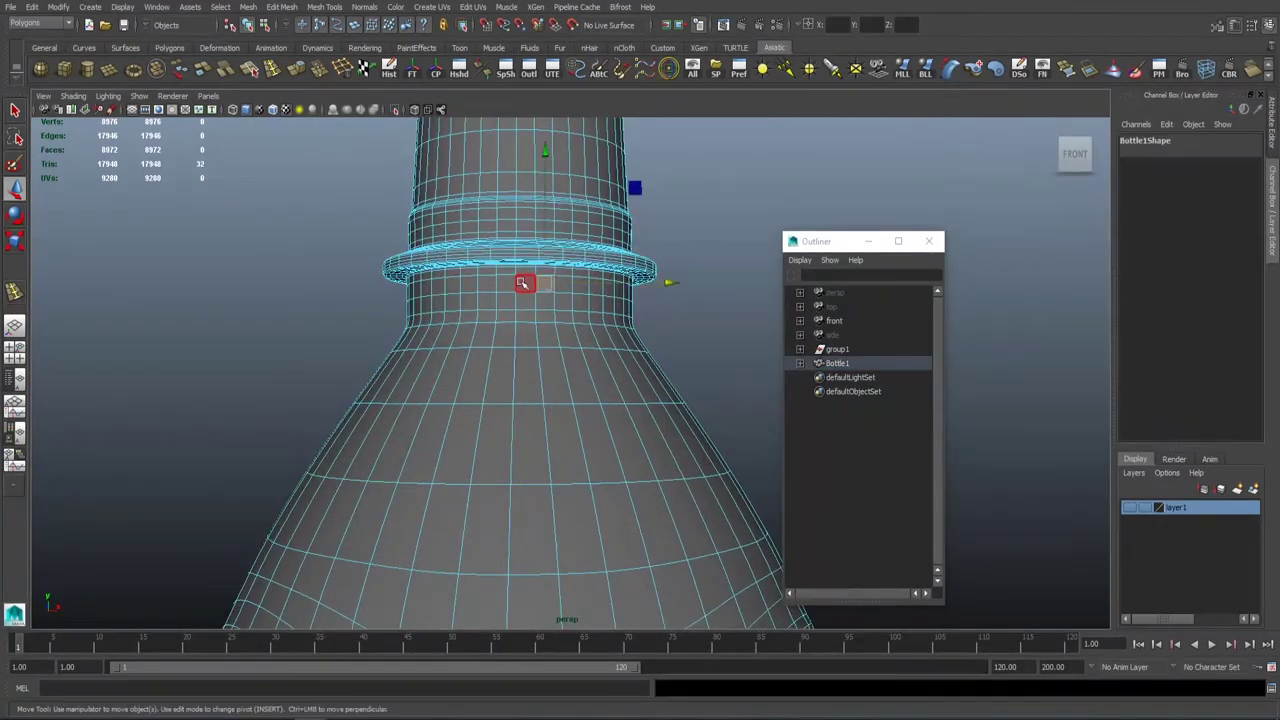
pyautogui.doubleClick(536, 189)
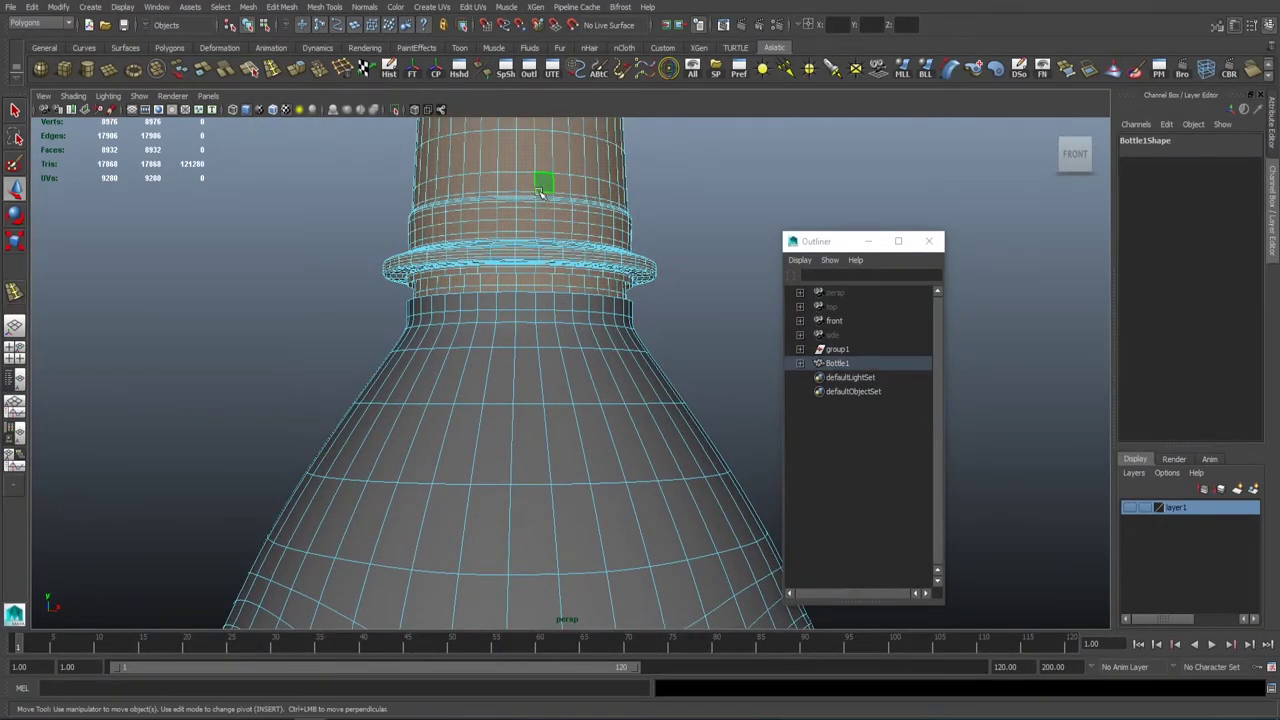
pyautogui.press('Delete')
pyautogui.moveTo(552, 266)
pyautogui.keyDown('alt'); pyautogui.mouseDown()
pyautogui.moveTo(457, 349)
pyautogui.moveTo(263, 197)
pyautogui.moveTo(540, 287)
pyautogui.moveTo(586, 380)
pyautogui.moveTo(549, 406)
pyautogui.moveTo(600, 420)
pyautogui.moveTo(560, 391)
pyautogui.mouseUp(); pyautogui.keyUp('alt')
pyautogui.scroll(3, 622, 424)
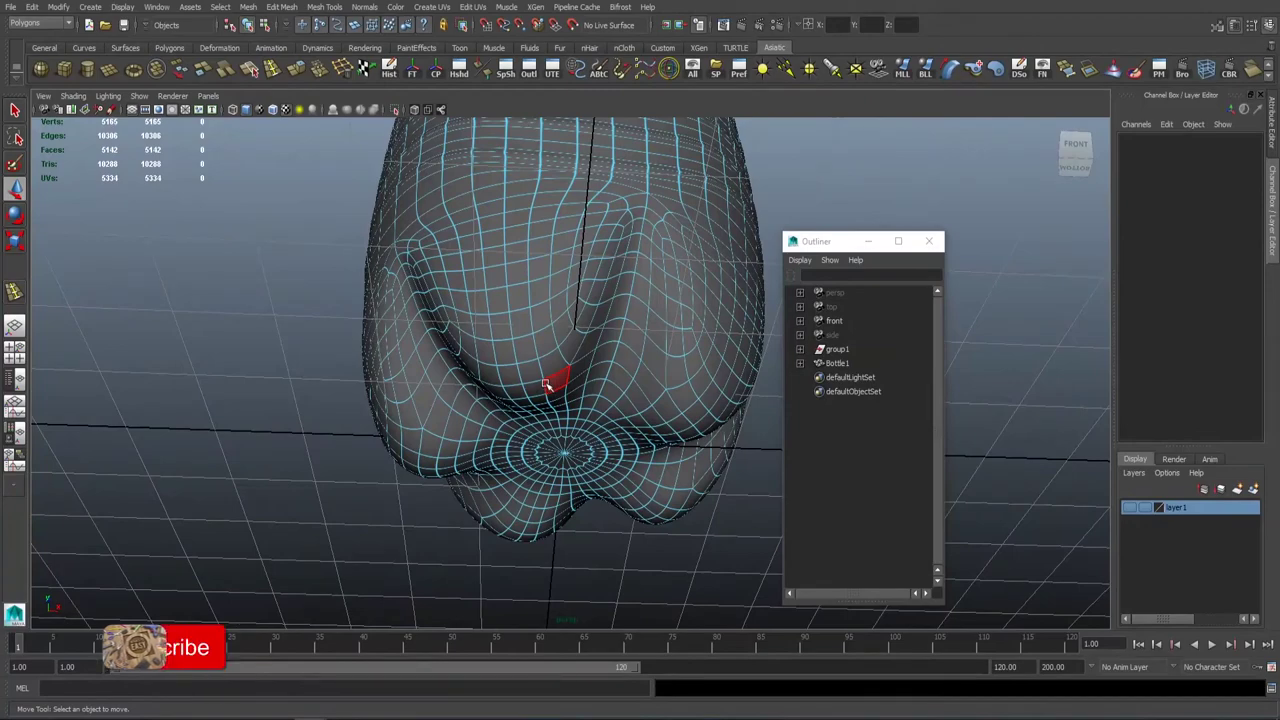
# - Delete a band of faces near Bottle1's bottom
pyautogui.click(551, 363)
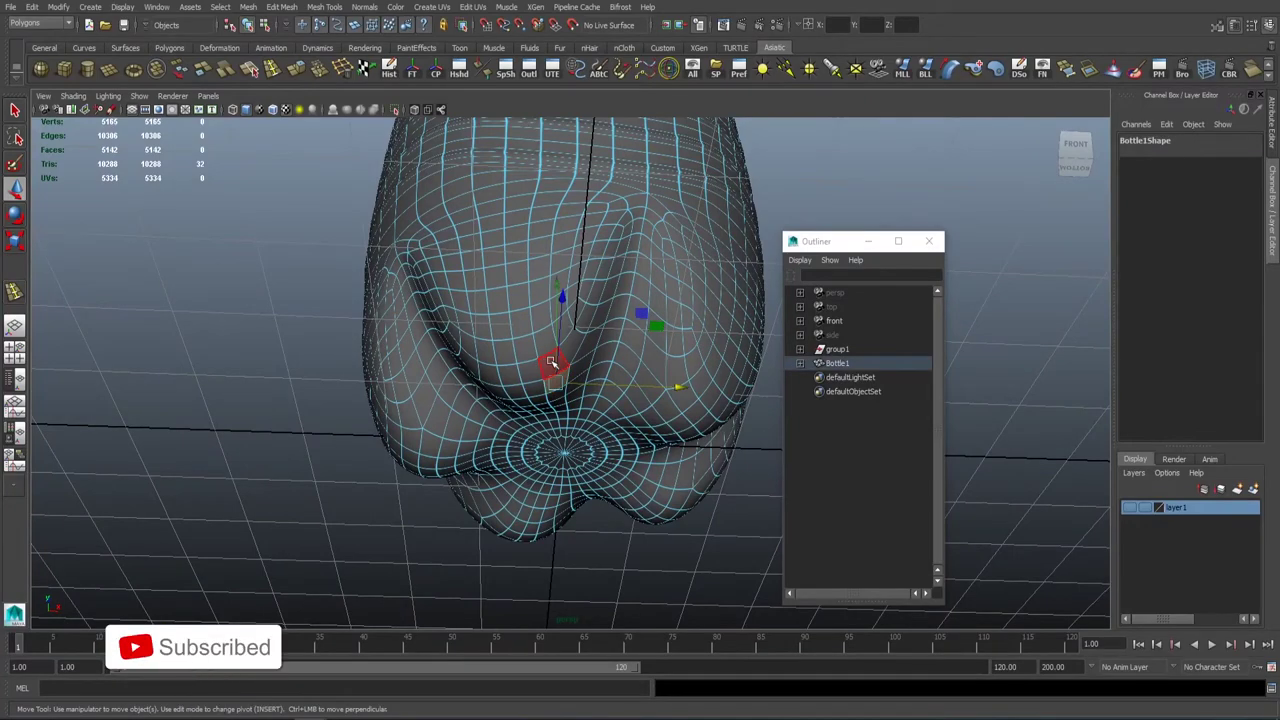
pyautogui.doubleClick(530, 370)
pyautogui.moveTo(530, 372)
pyautogui.keyDown('alt'); pyautogui.mouseDown()
pyautogui.moveTo(581, 356)
pyautogui.moveTo(560, 375)
pyautogui.mouseUp(); pyautogui.keyUp('alt')
pyautogui.click(560, 375)
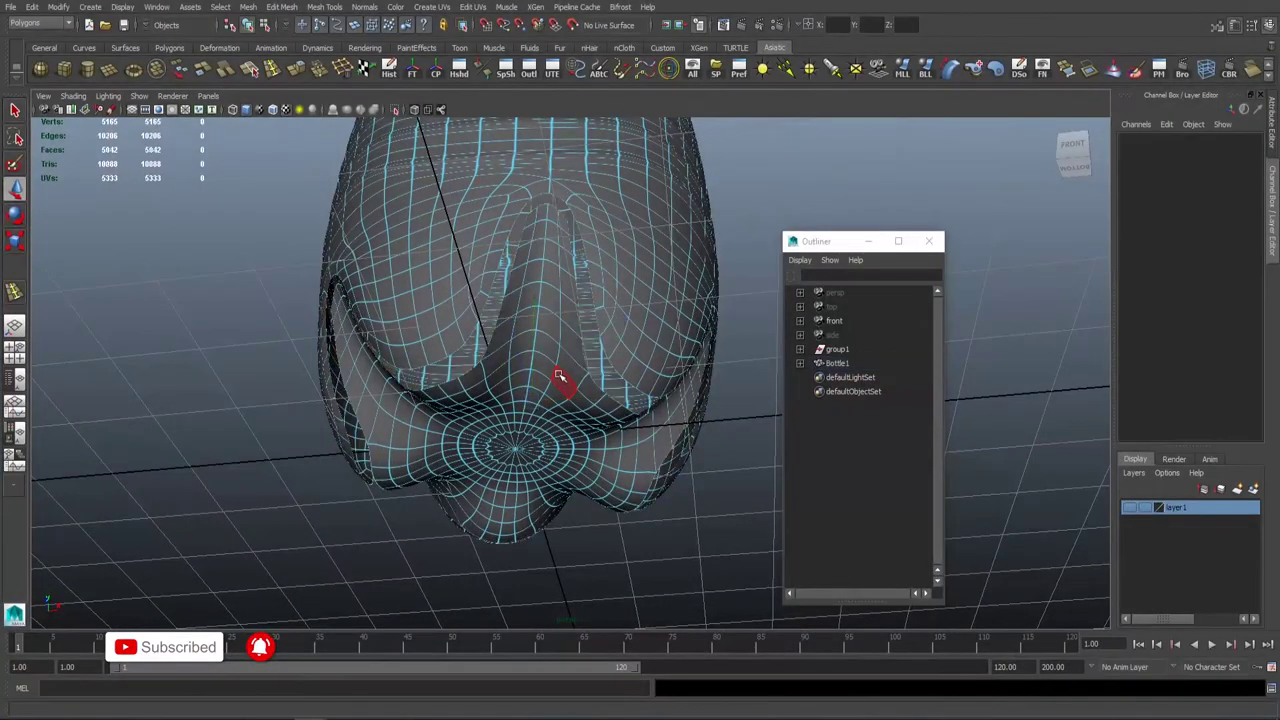
pyautogui.doubleClick(560, 375)
pyautogui.press('Delete')
pyautogui.moveTo(614, 357)
pyautogui.keyDown('alt'); pyautogui.mouseDown()
pyautogui.moveTo(541, 380)
pyautogui.moveTo(514, 320)
pyautogui.mouseUp(); pyautogui.keyUp('alt')
pyautogui.click(663, 220)
pyautogui.keyDown('alt'); pyautogui.moveTo(663, 220); pyautogui.dragTo(558, 244); pyautogui.keyUp('alt')
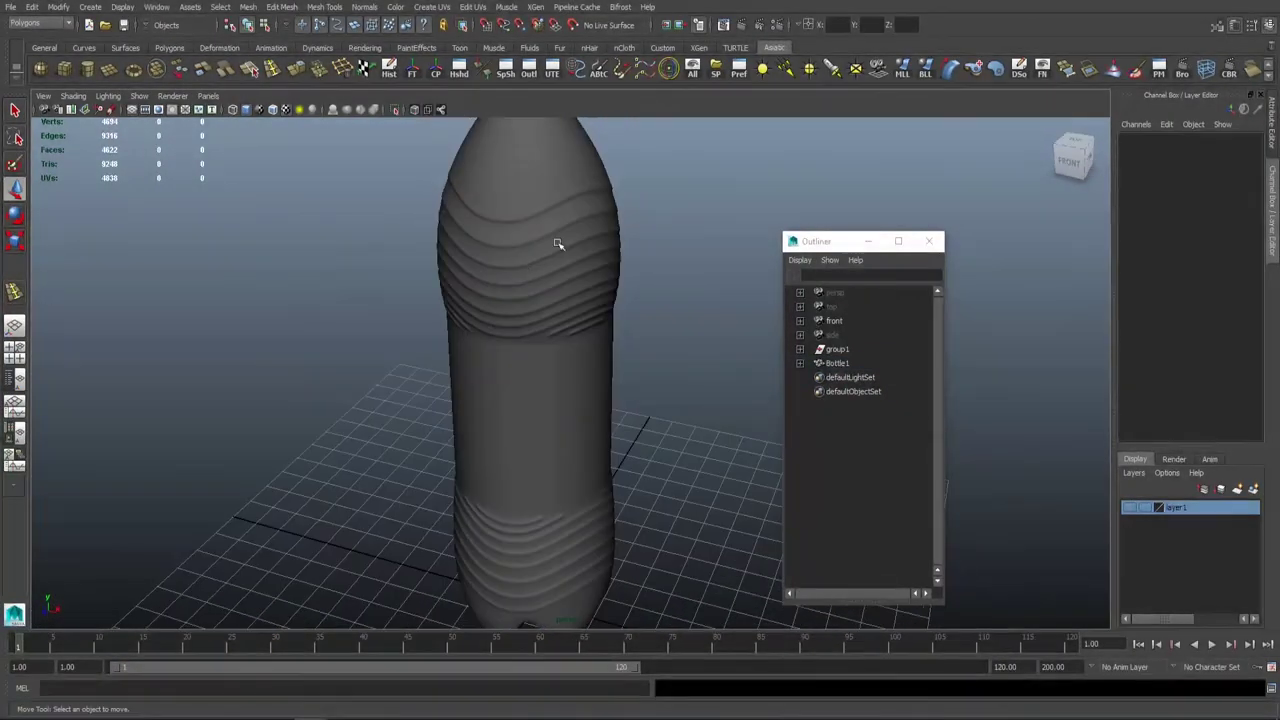
pyautogui.keyDown('alt'); pyautogui.moveTo(495, 319); pyautogui.dragTo(486, 371); pyautogui.keyUp('alt')
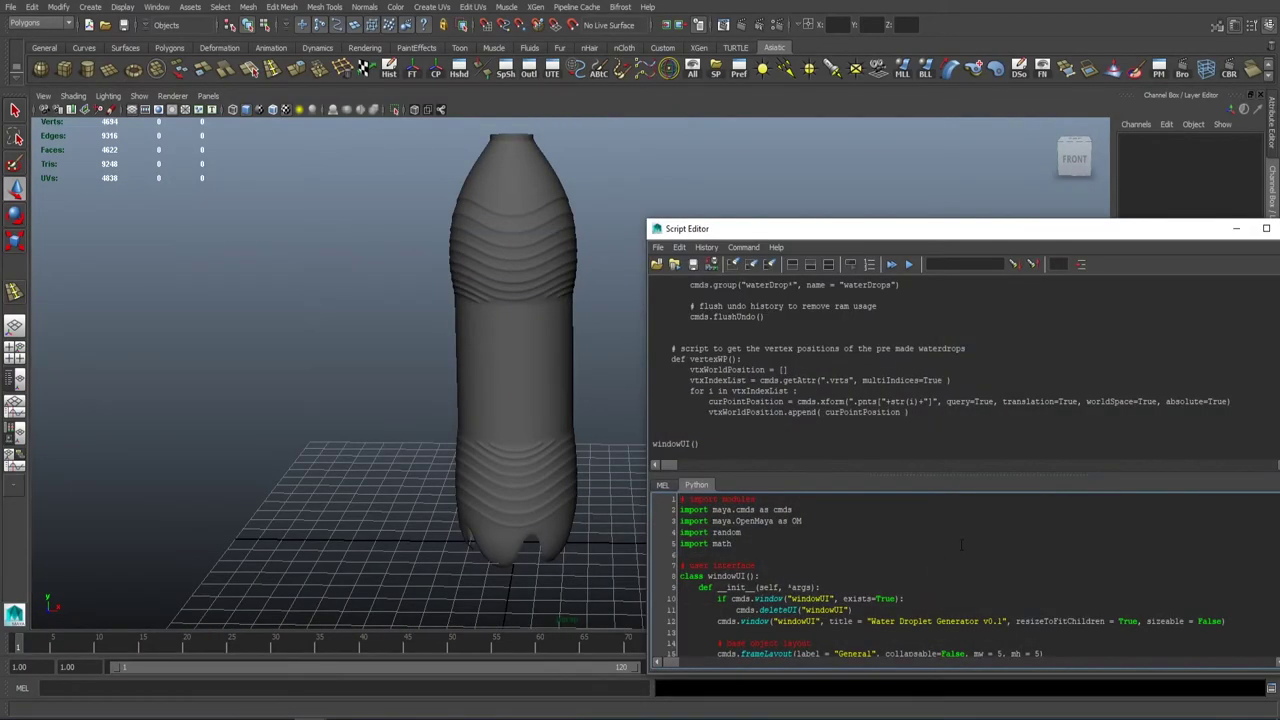
# - Run the droplet script, load Bottle1 as the base mesh with 0.20 maximum size, and check it
pyautogui.hotkey('ctrl', 'a')
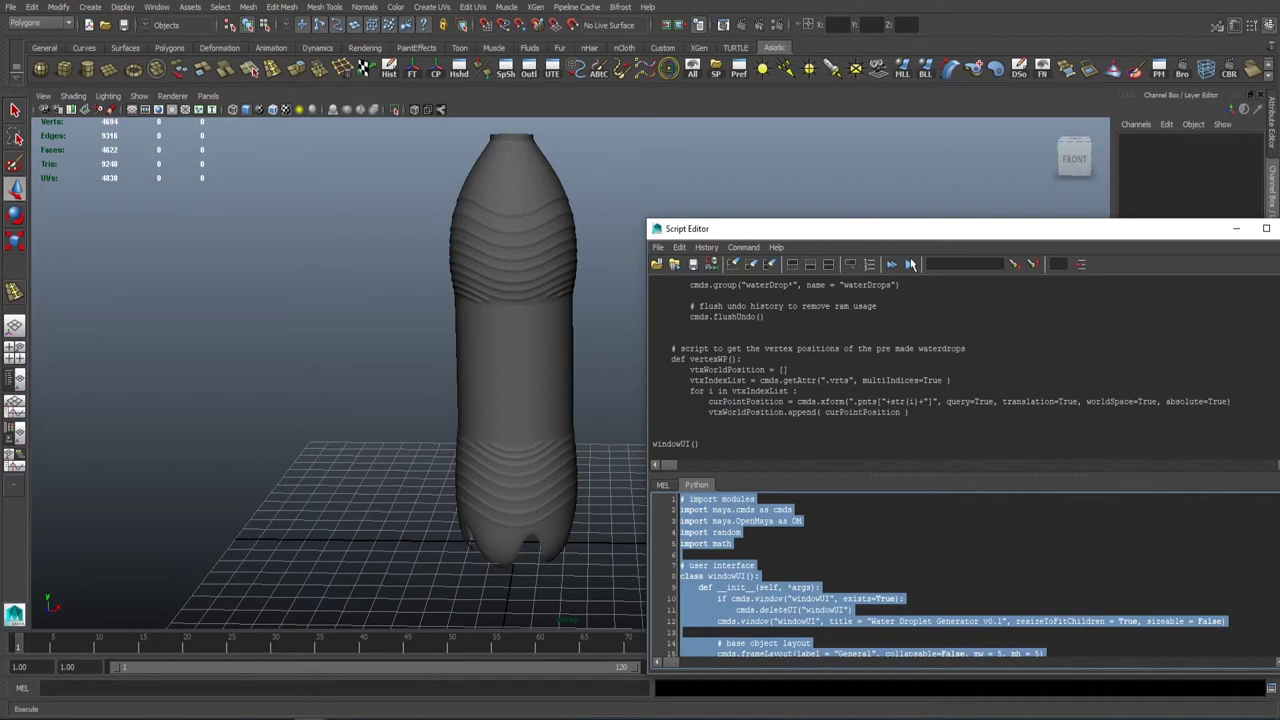
pyautogui.click(908, 264)
pyautogui.click(1237, 228)
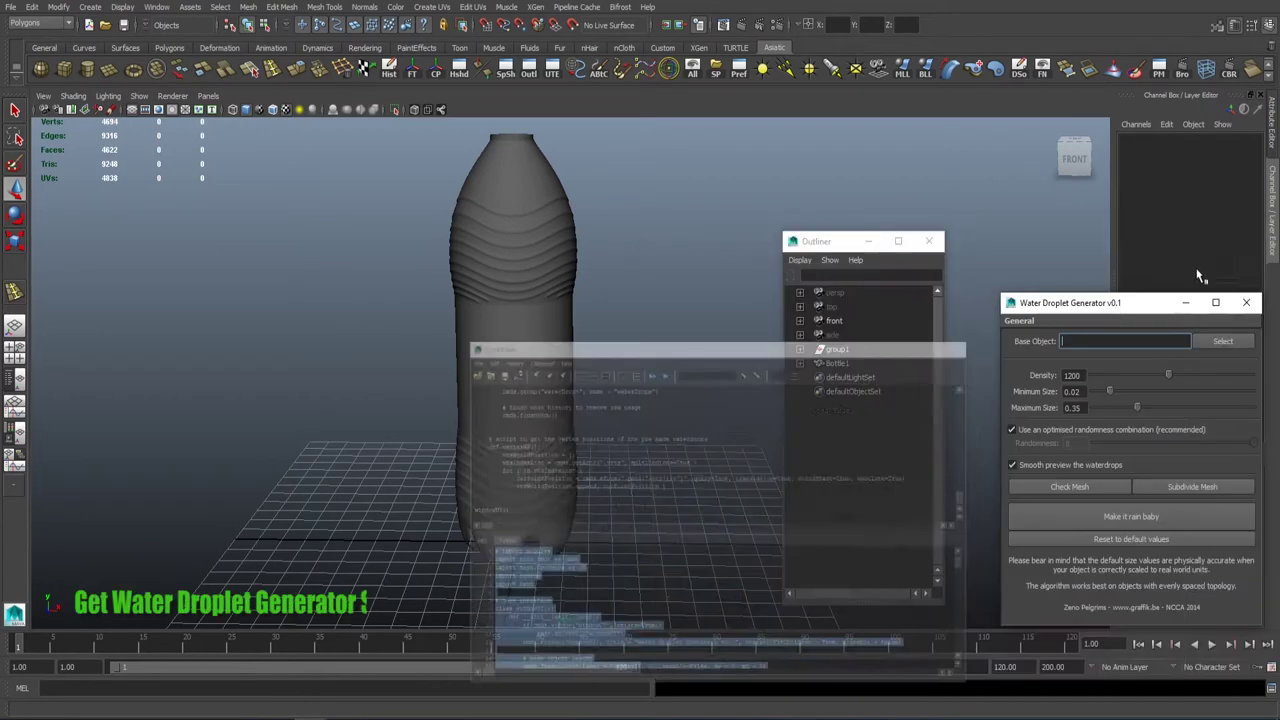
pyautogui.click(558, 275)
pyautogui.write('0.2')
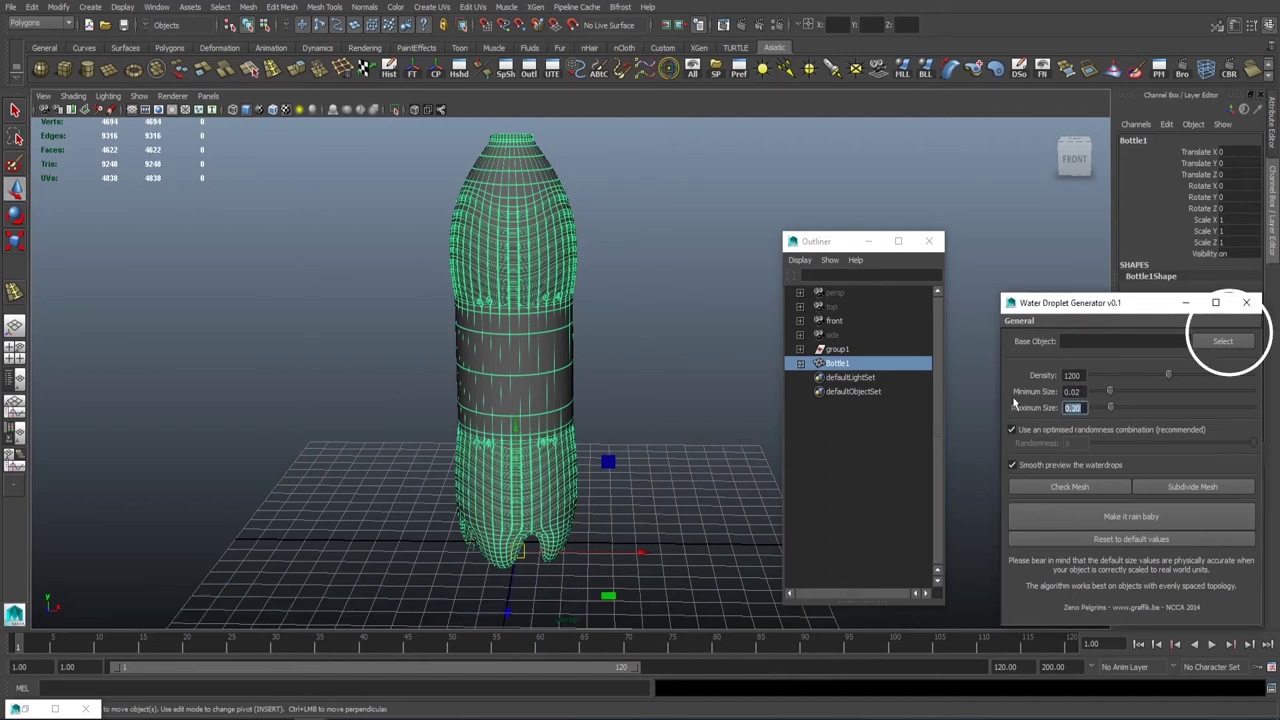
pyautogui.click(1224, 342)
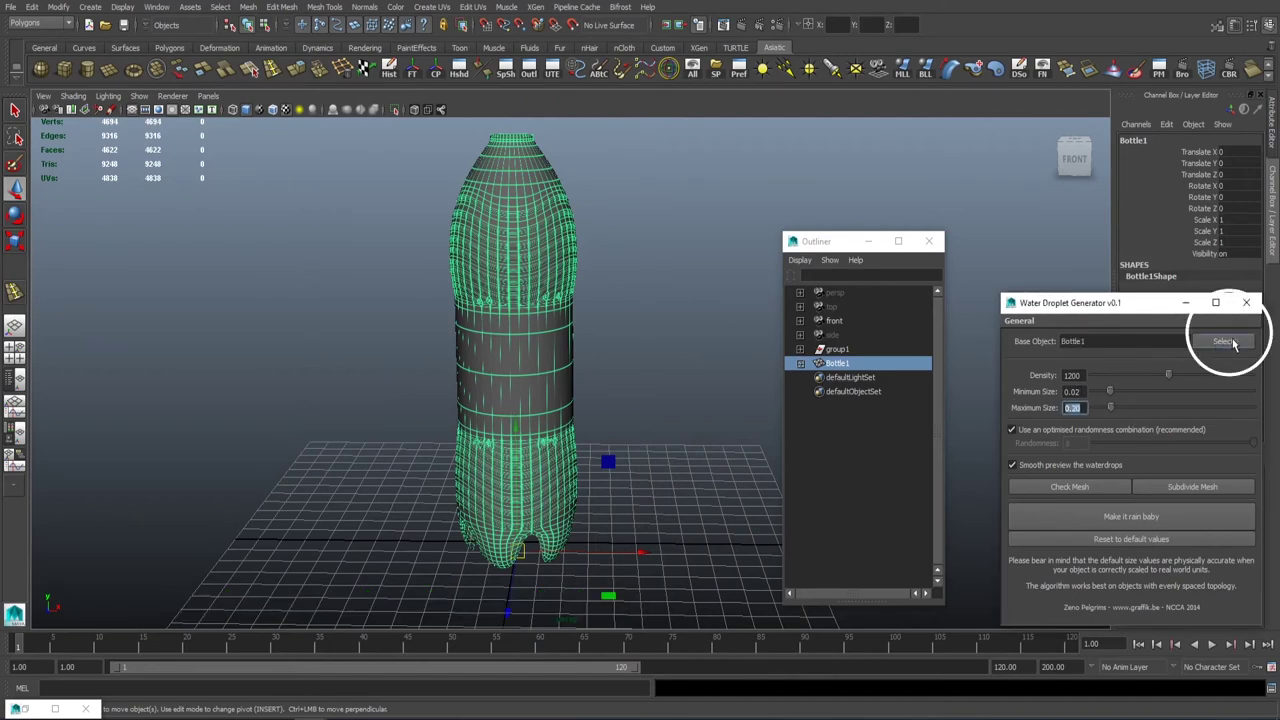
pyautogui.click(1092, 486)
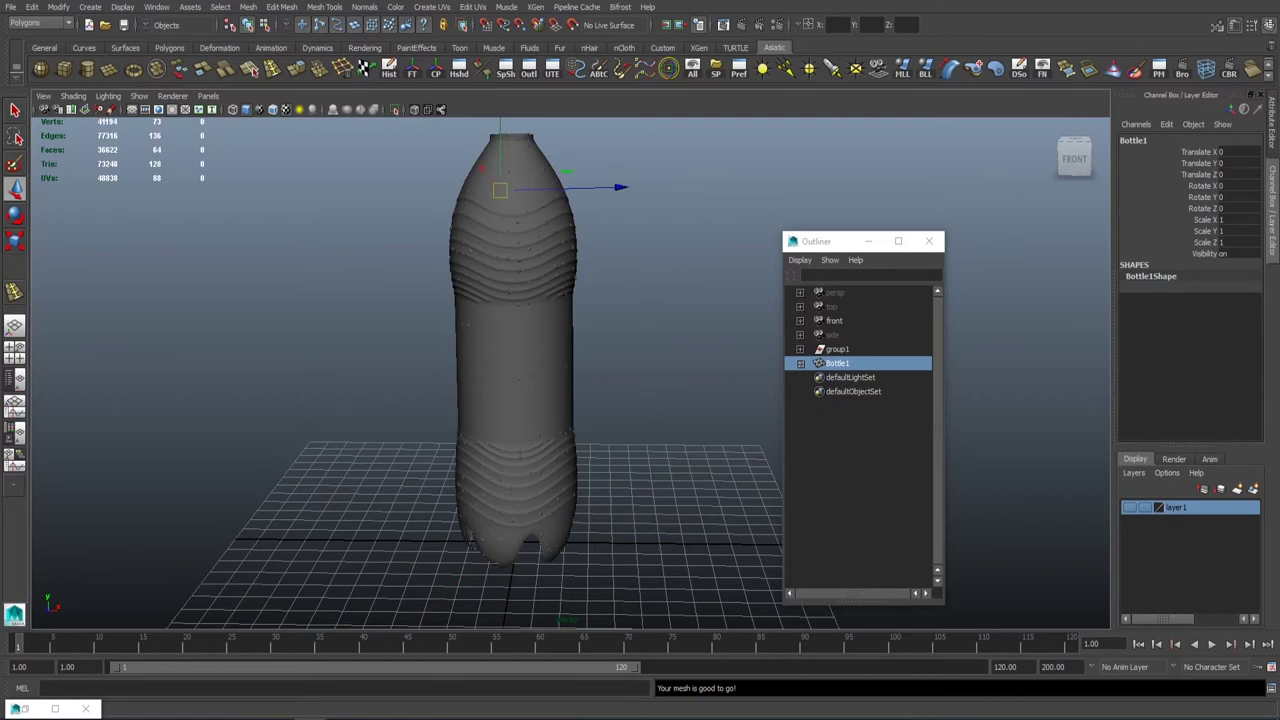
# - Repeat droplet generation twelve times, densely scattering drops over Bottle1 into the waterDrops group
pyautogui.hotkey('ctrl', 'e')
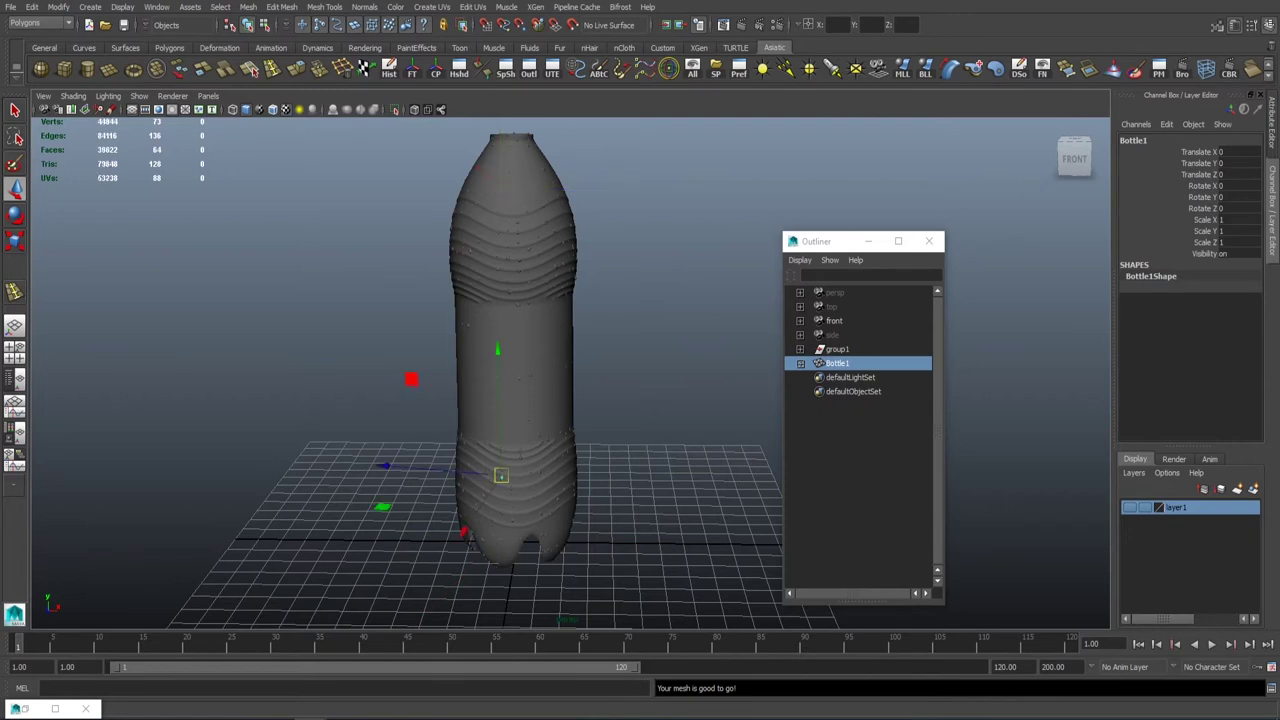
pyautogui.hotkey('ctrl', 'e')
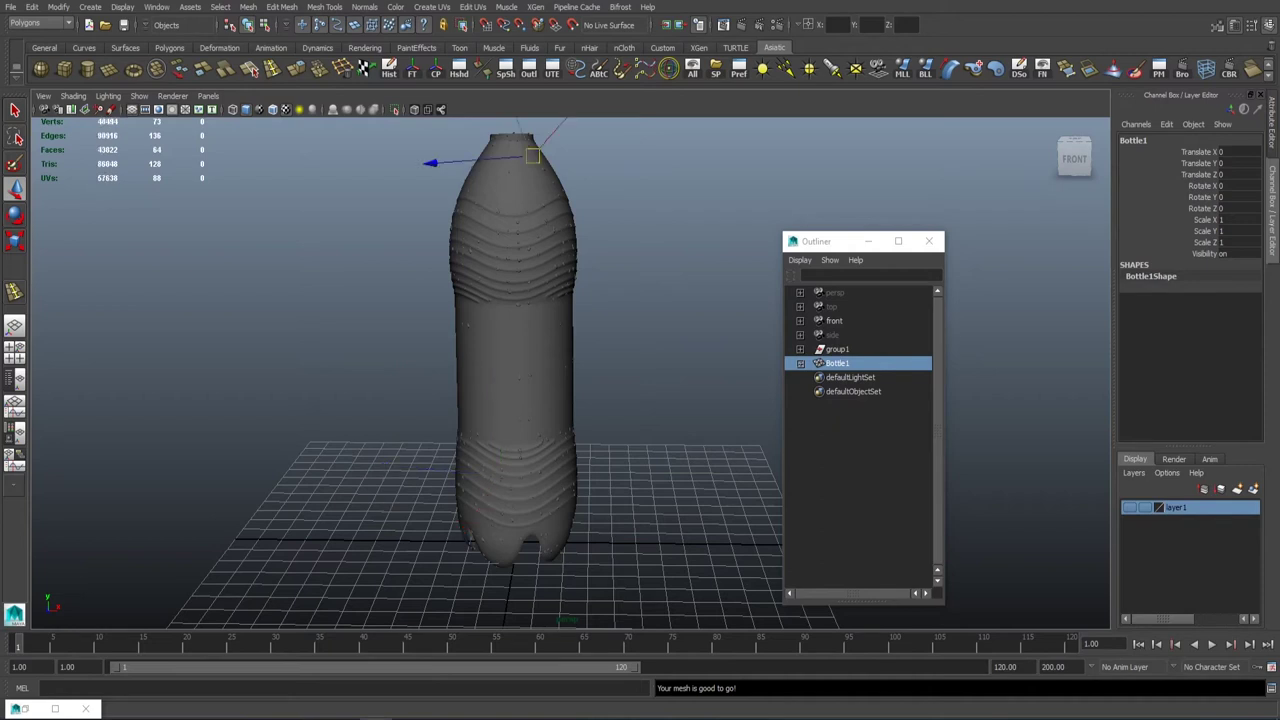
pyautogui.hotkey('ctrl', 'e')
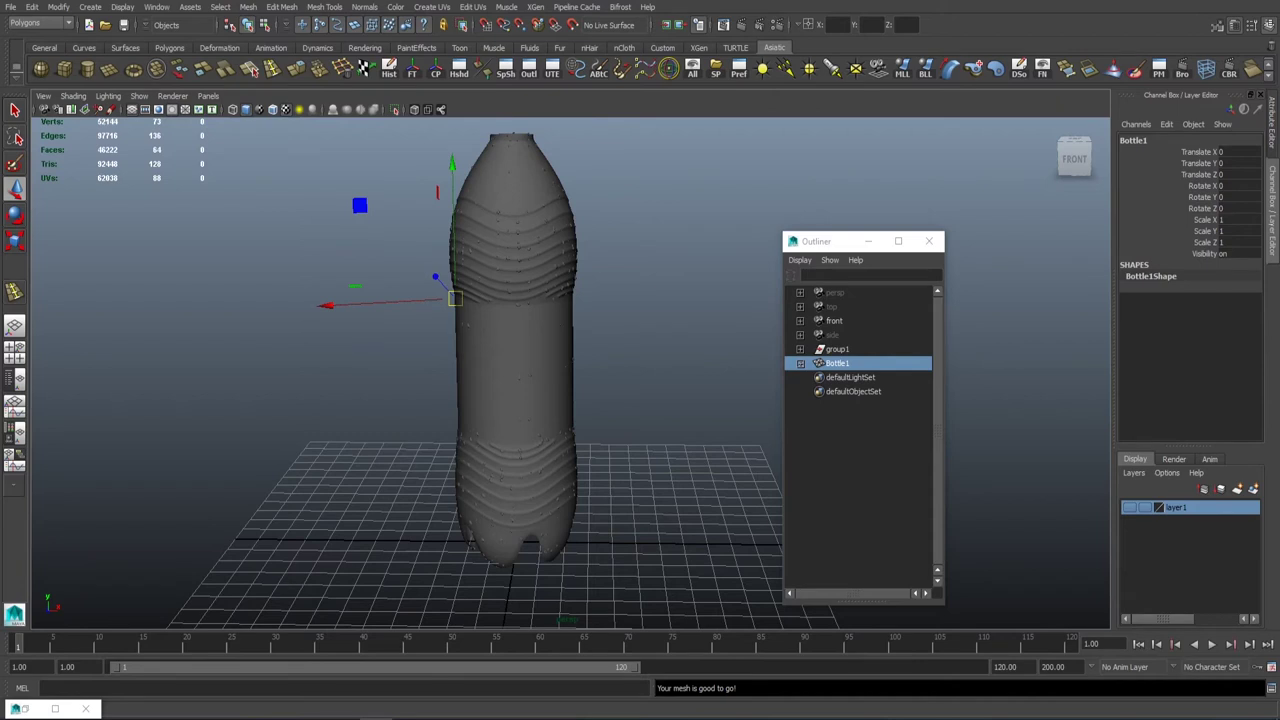
pyautogui.hotkey('ctrl', 'e')
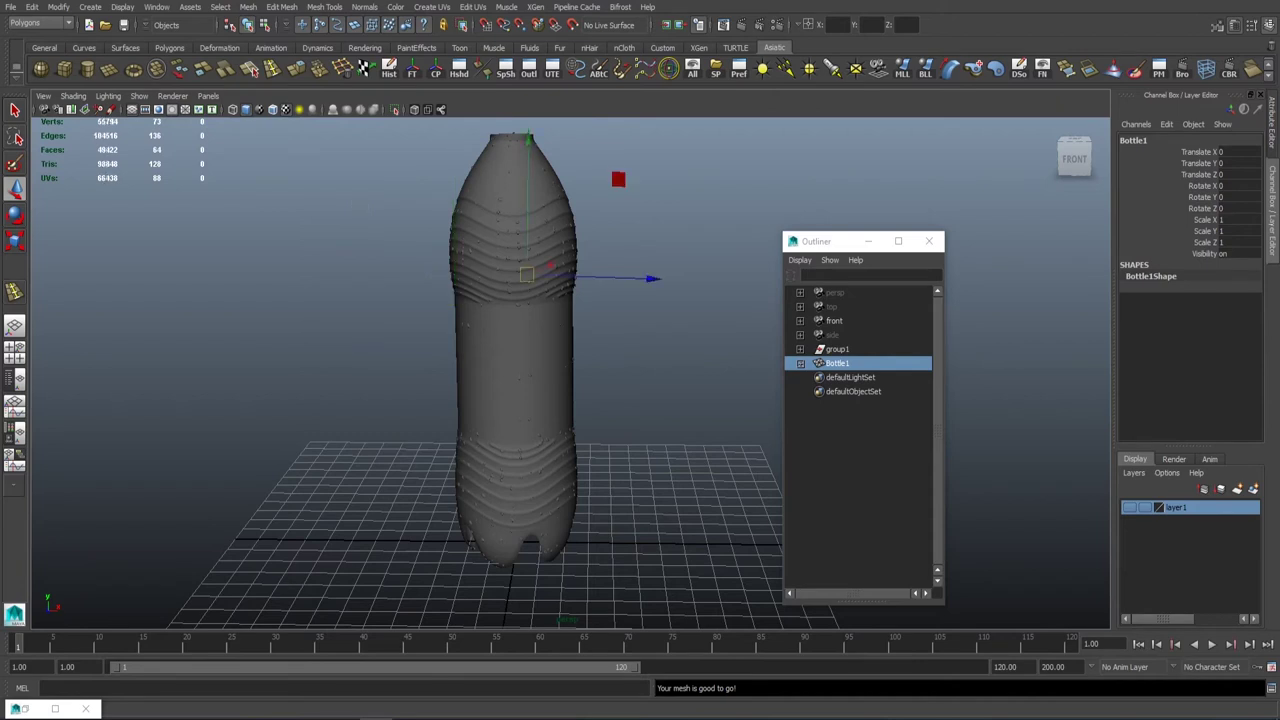
pyautogui.hotkey('ctrl', 'e')
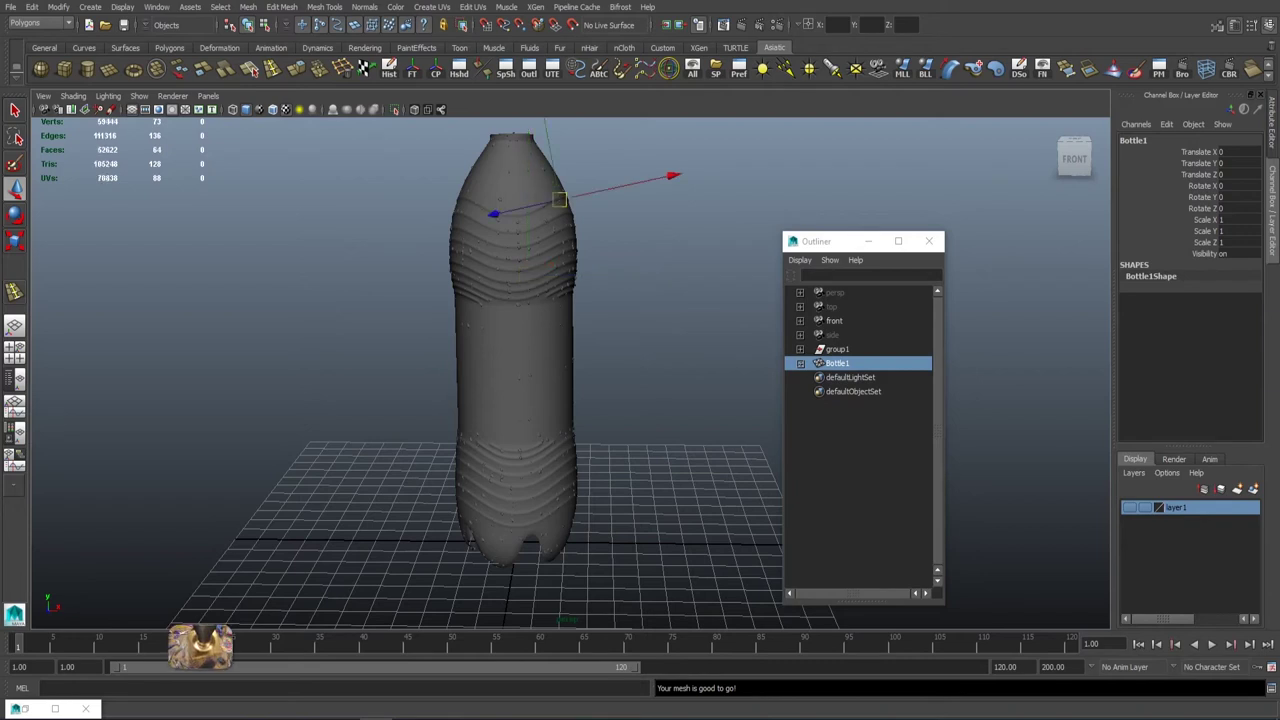
pyautogui.hotkey('ctrl', 'e')
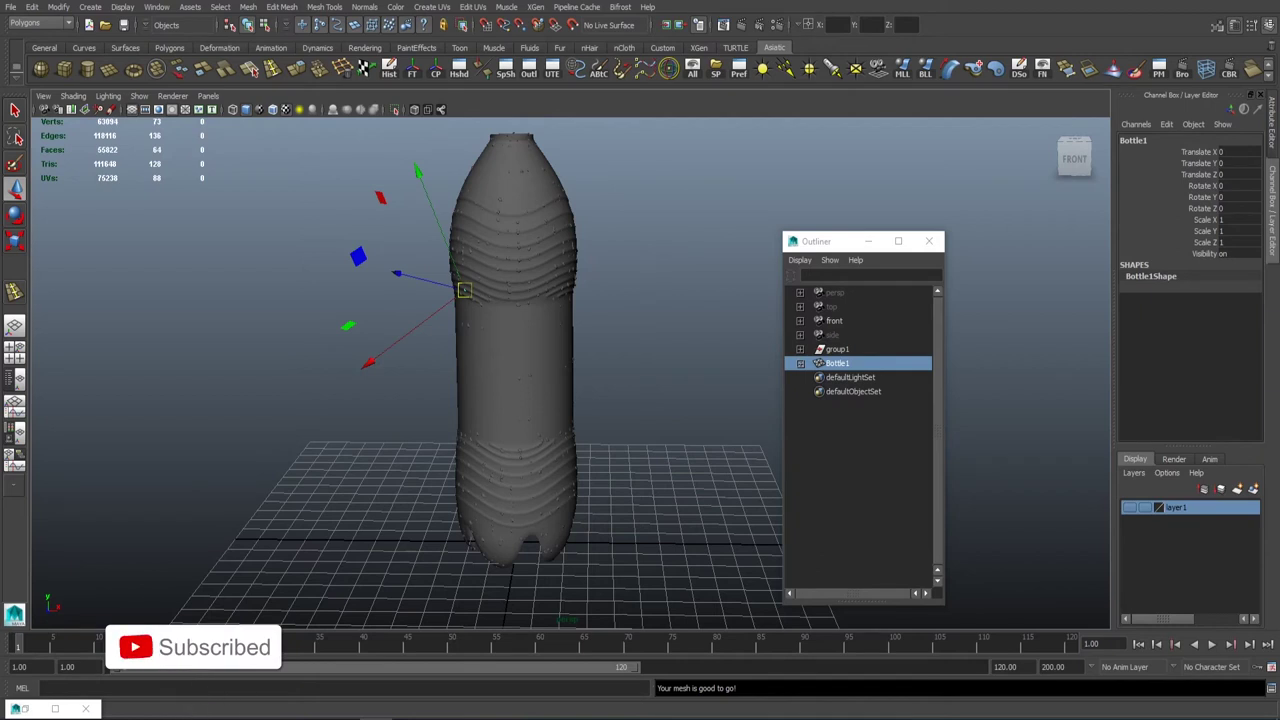
pyautogui.hotkey('ctrl', 'e')
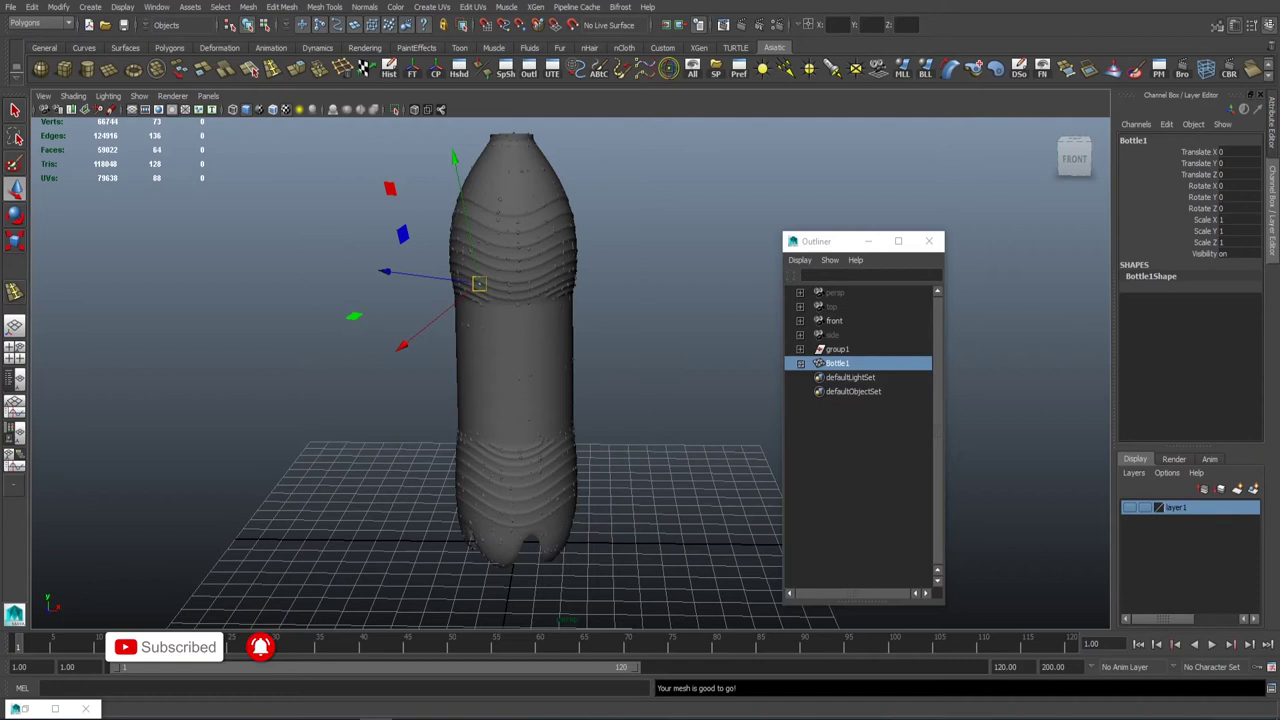
pyautogui.hotkey('ctrl', 'e')
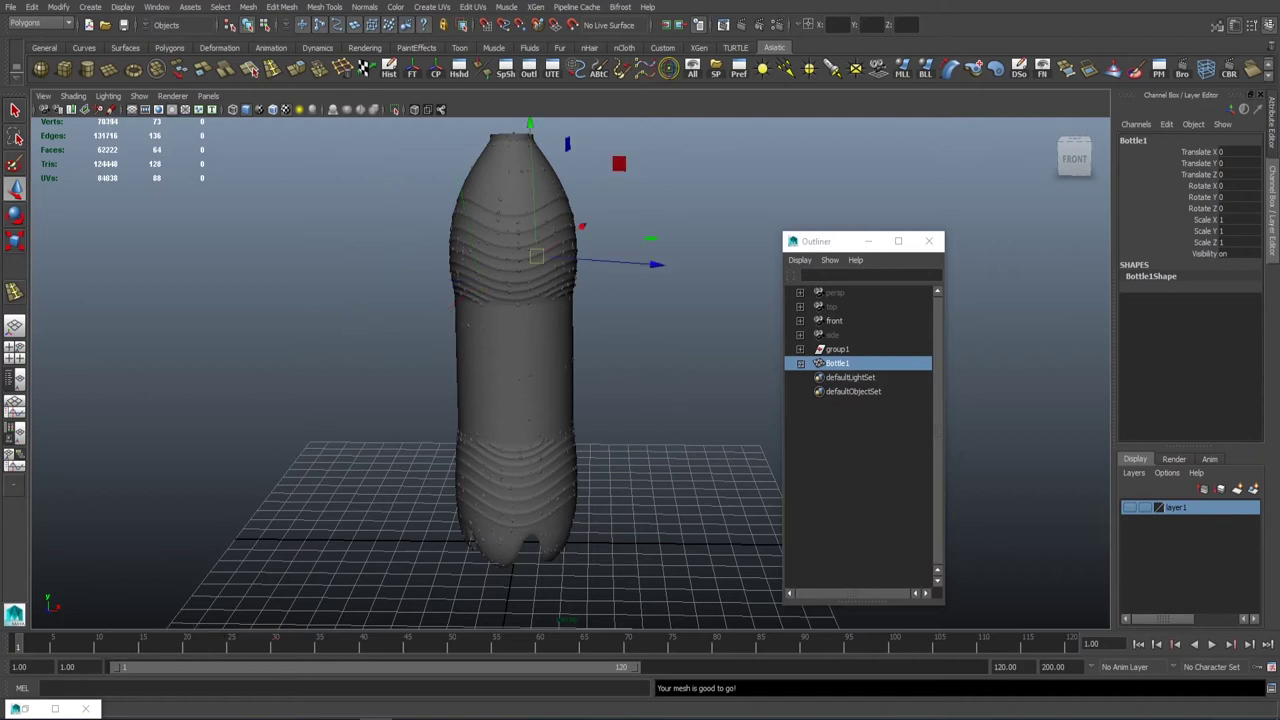
pyautogui.hotkey('ctrl', 'e')
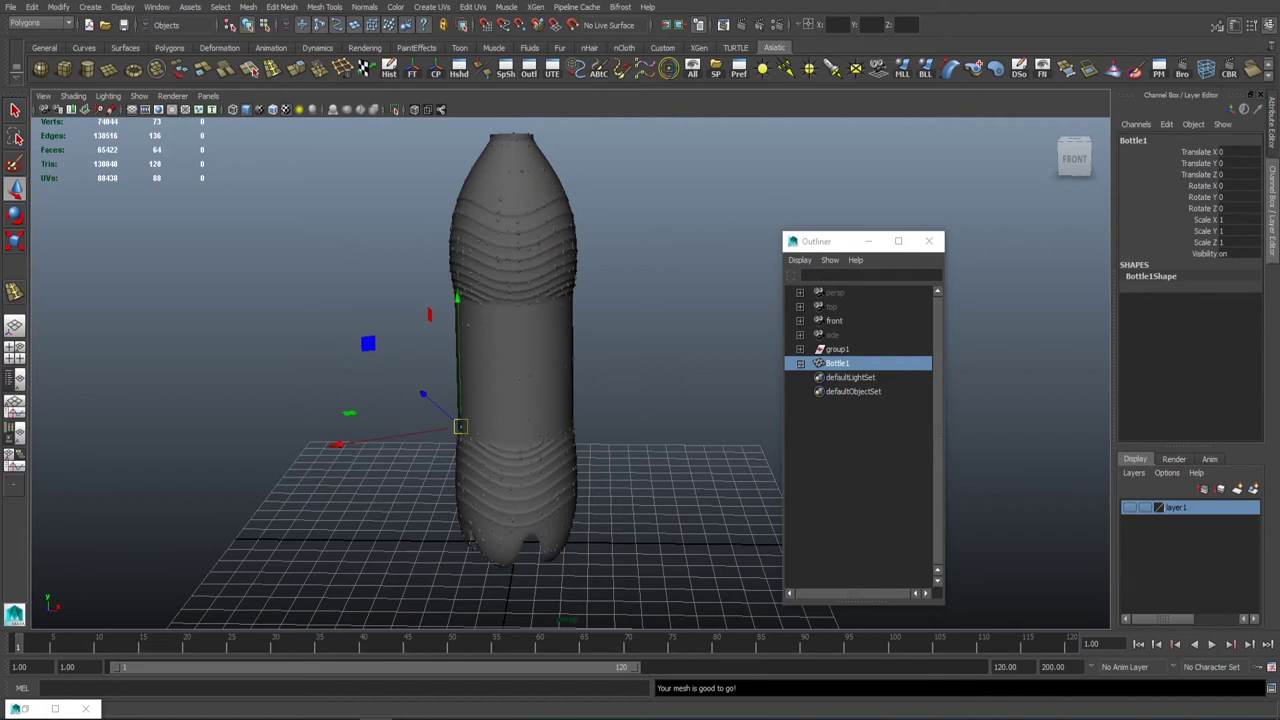
pyautogui.hotkey('ctrl', 'e')
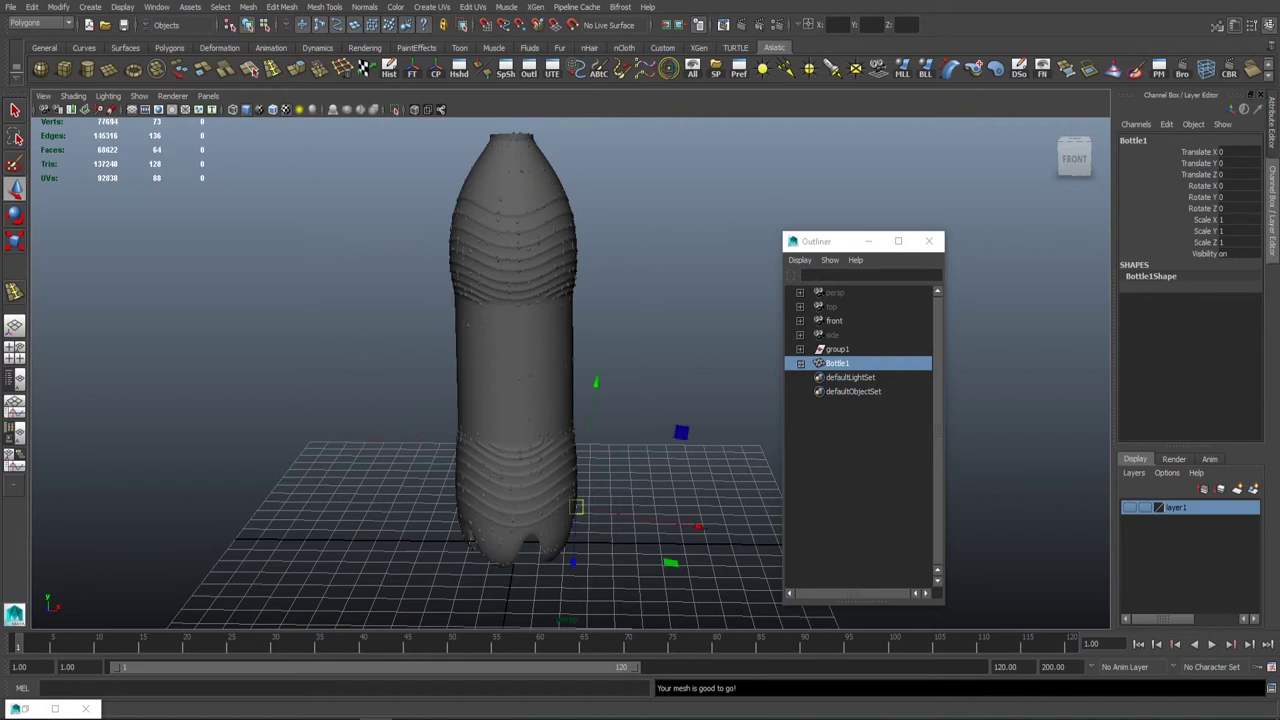
pyautogui.hotkey('ctrl', 'e')
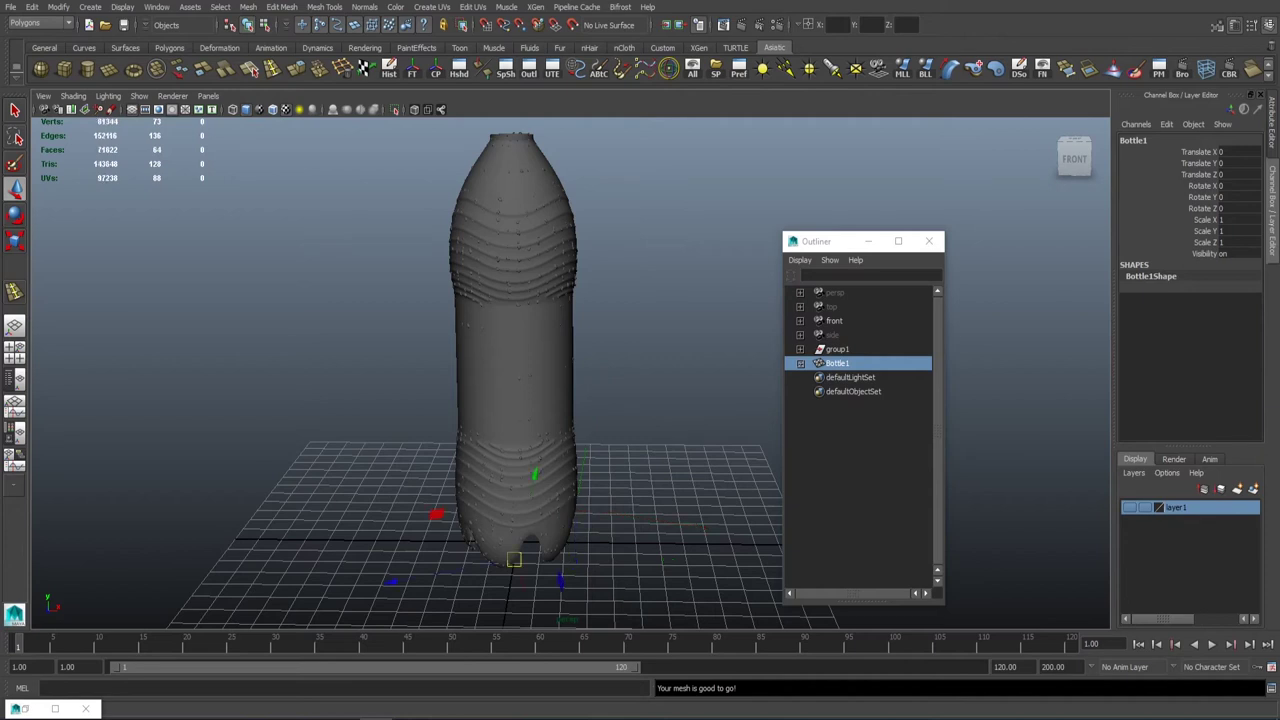
pyautogui.hotkey('ctrl', 'e')
pyautogui.hotkey('ctrl', 'e')
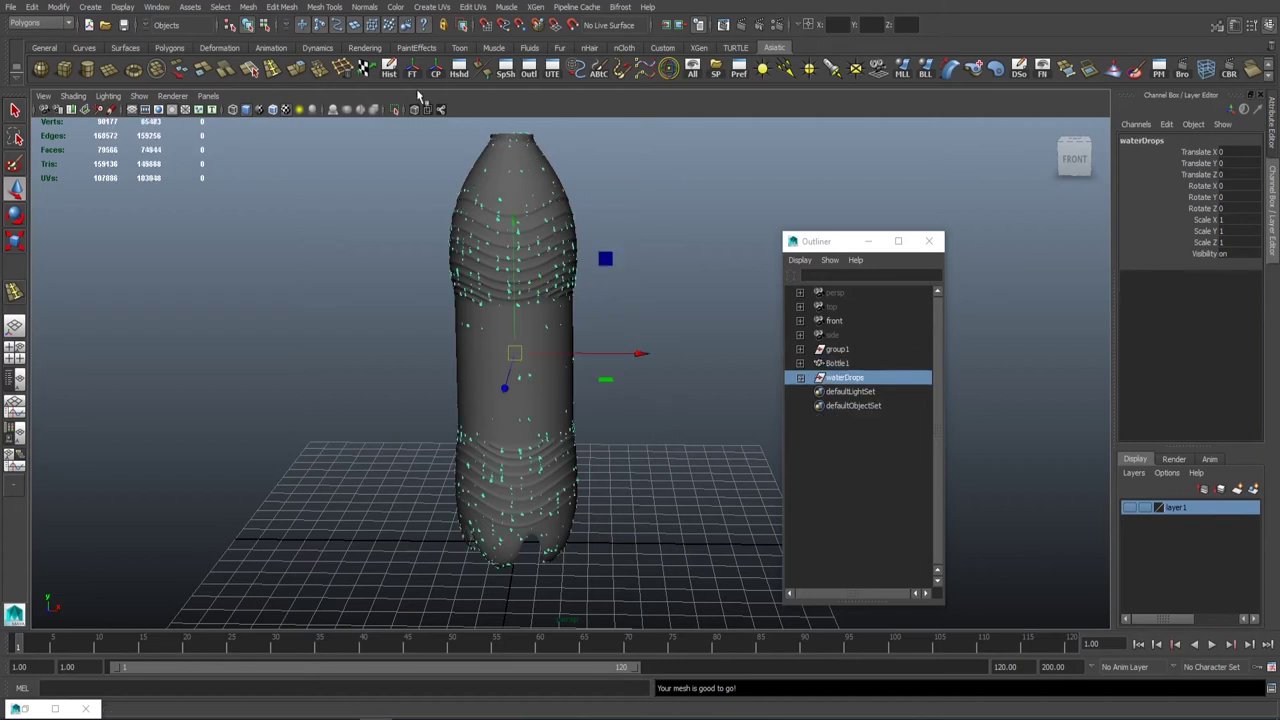
# - Delete the Bottle1 base mesh and show the detailed bottle on layer1
pyautogui.click(482, 365)
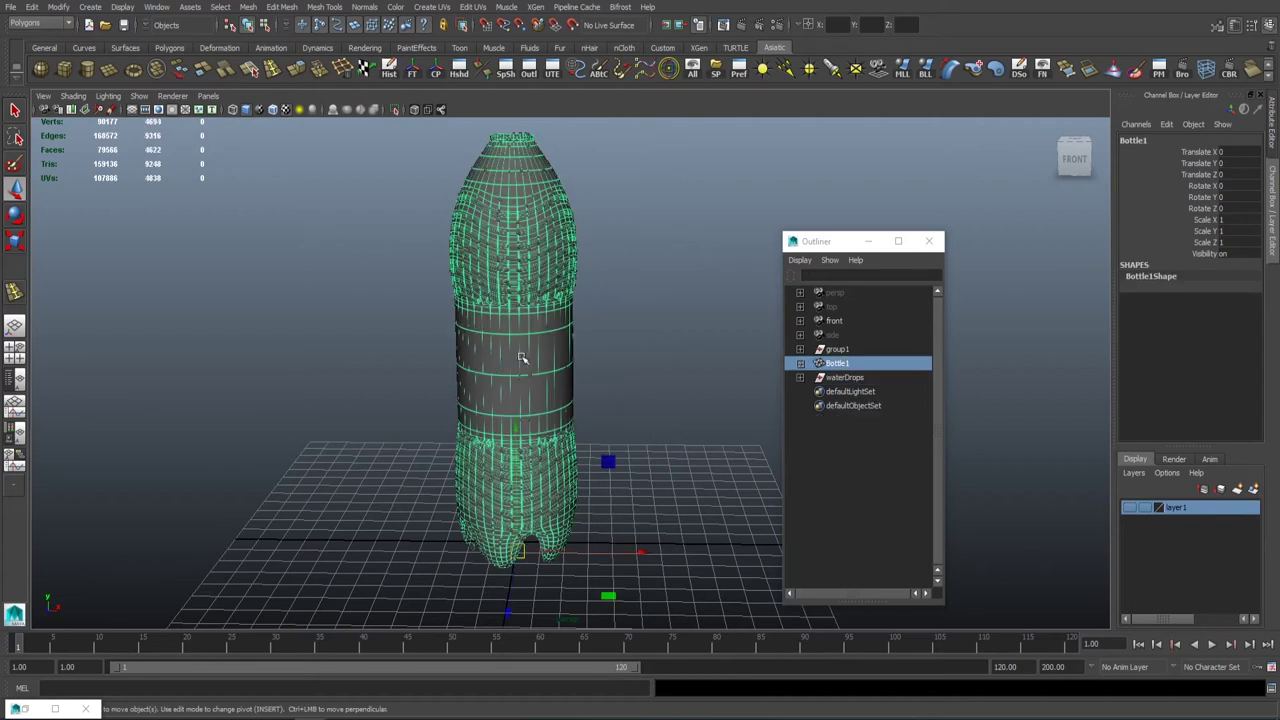
pyautogui.press('Delete')
pyautogui.click(1129, 507)
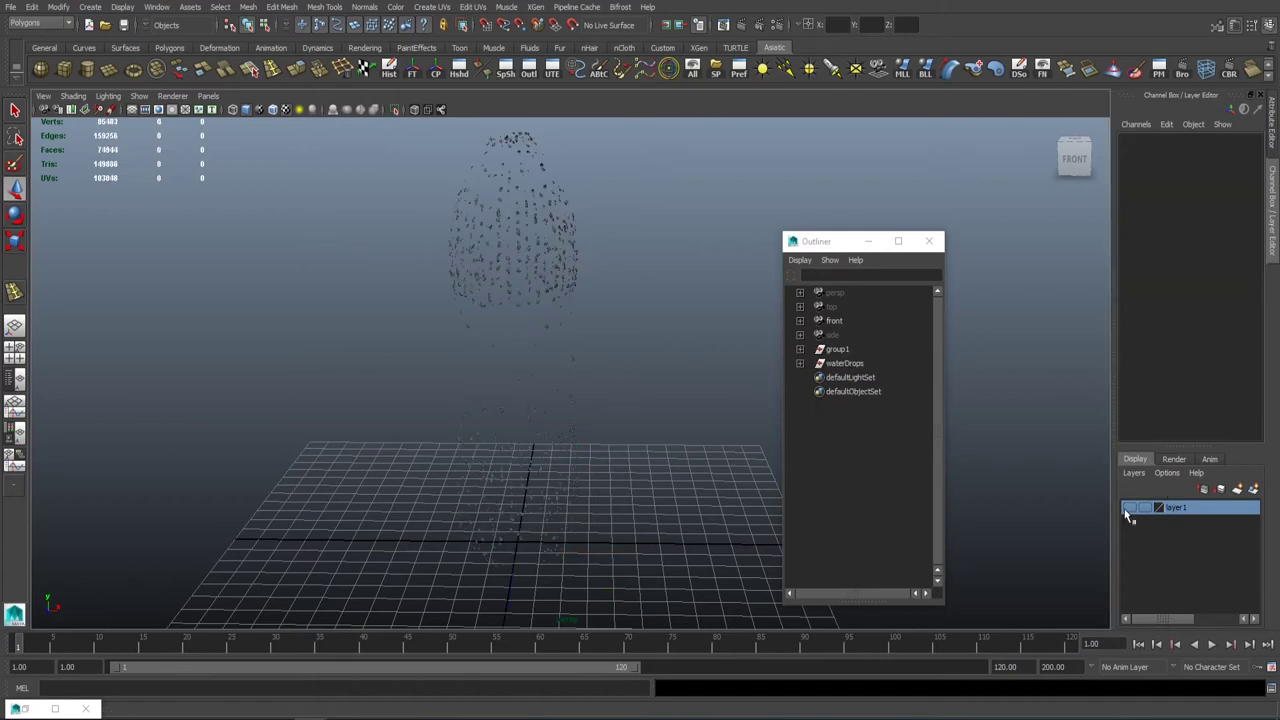
# - Zoom in on the cap and select the cap and its neck ring band
pyautogui.scroll(-3, 514, 357)
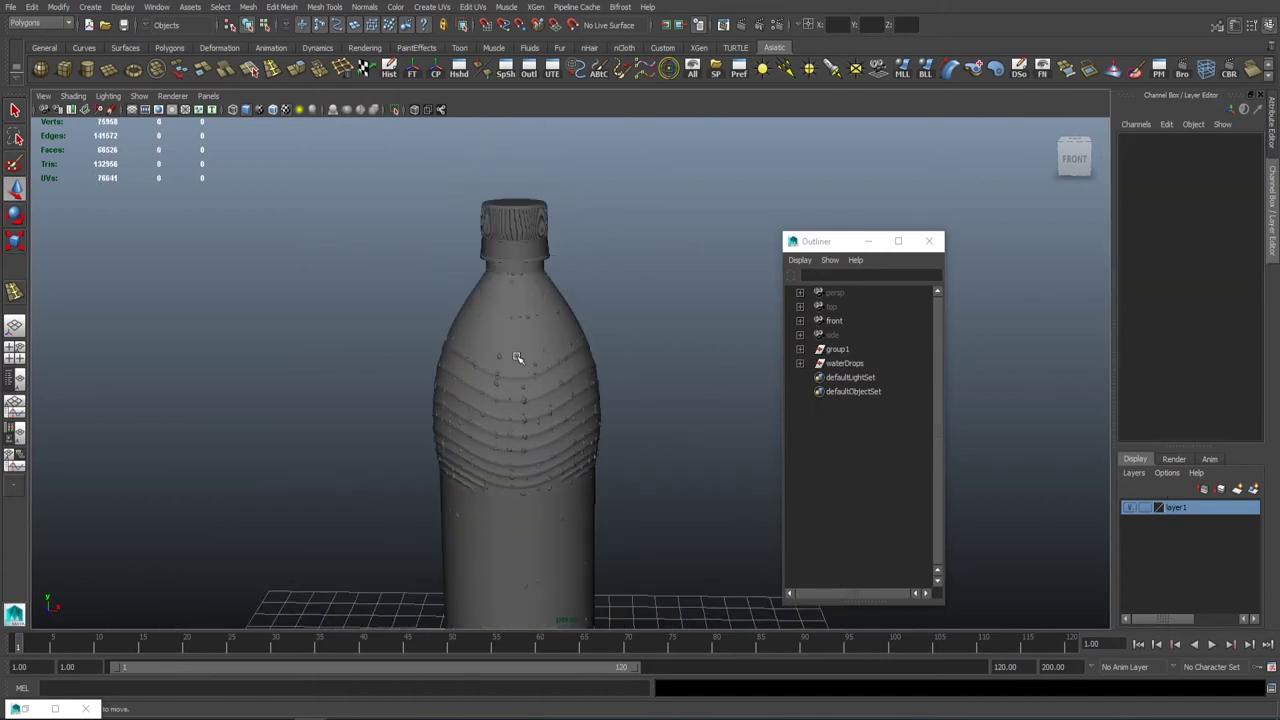
pyautogui.scroll(4, 451, 386)
pyautogui.scroll(2, 457, 334)
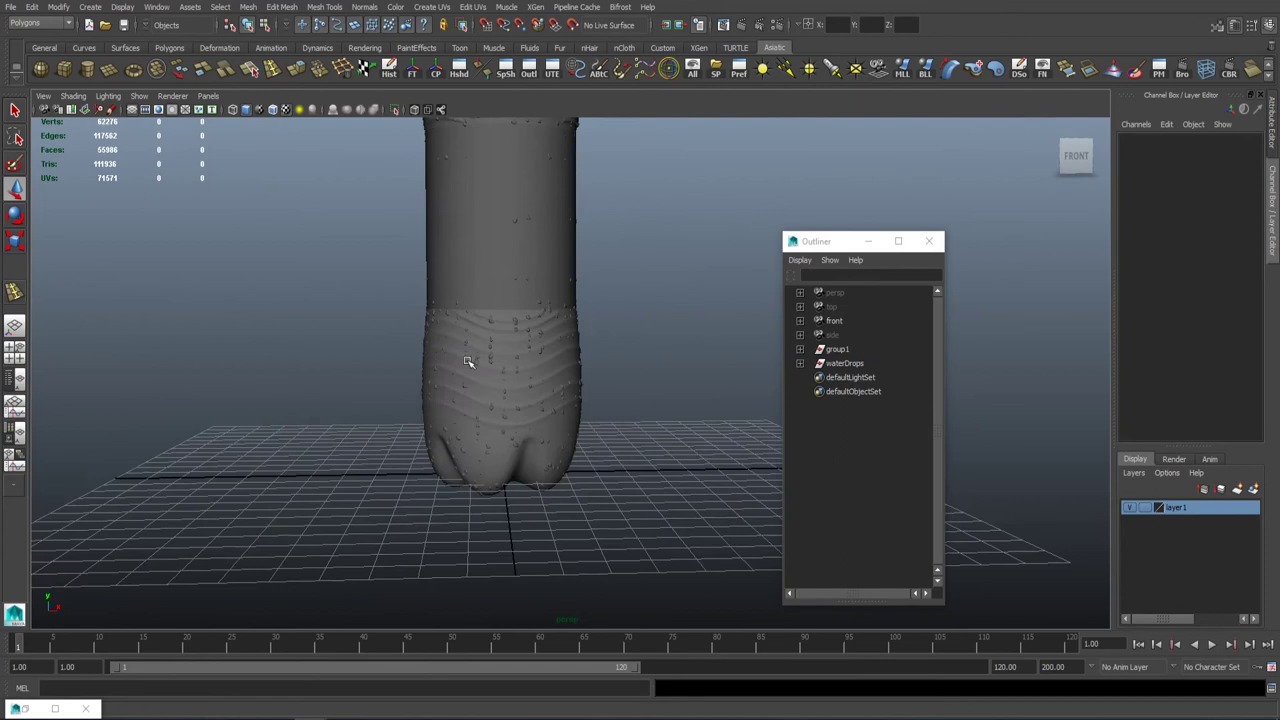
pyautogui.keyDown('alt'); pyautogui.moveTo(467, 362); pyautogui.dragTo(460, 480, button='middle'); pyautogui.keyUp('alt')
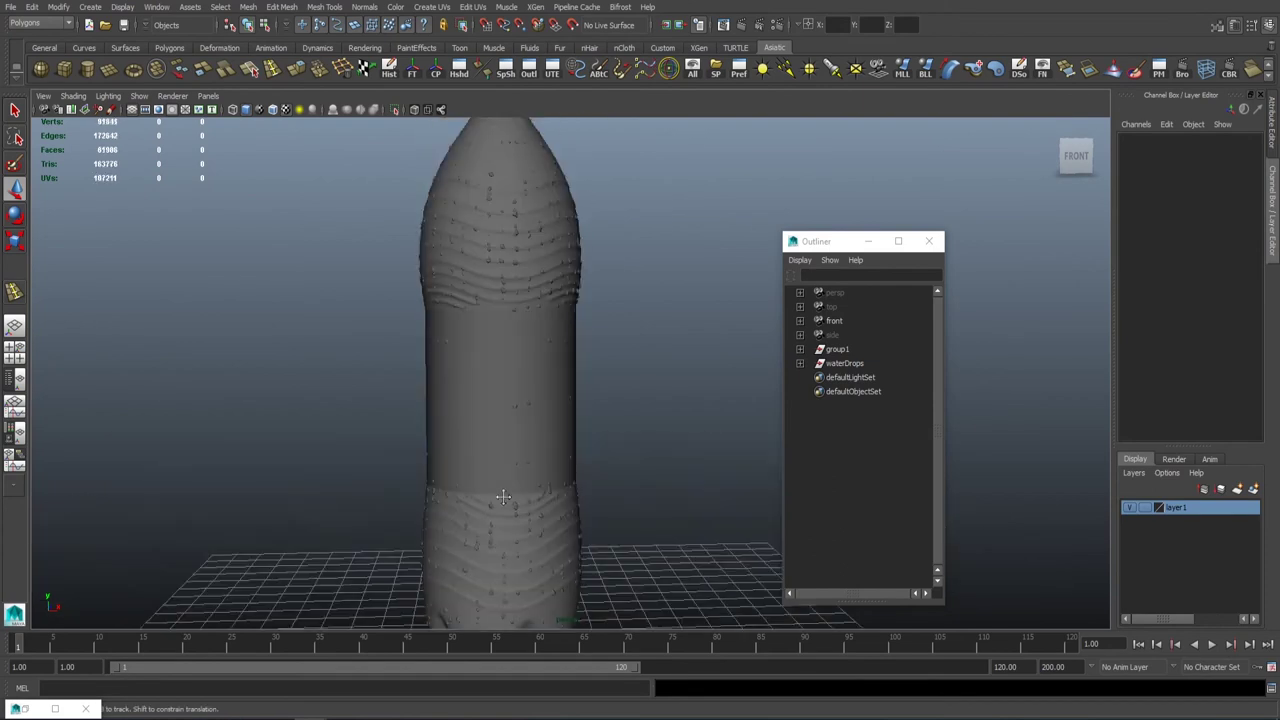
pyautogui.keyDown('alt'); pyautogui.moveTo(449, 250); pyautogui.dragTo(449, 371, button='middle'); pyautogui.keyUp('alt')
pyautogui.scroll(2, 494, 457)
pyautogui.scroll(3, 587, 440)
pyautogui.keyDown('alt'); pyautogui.moveTo(587, 440); pyautogui.dragTo(640, 420, button='middle'); pyautogui.keyUp('alt')
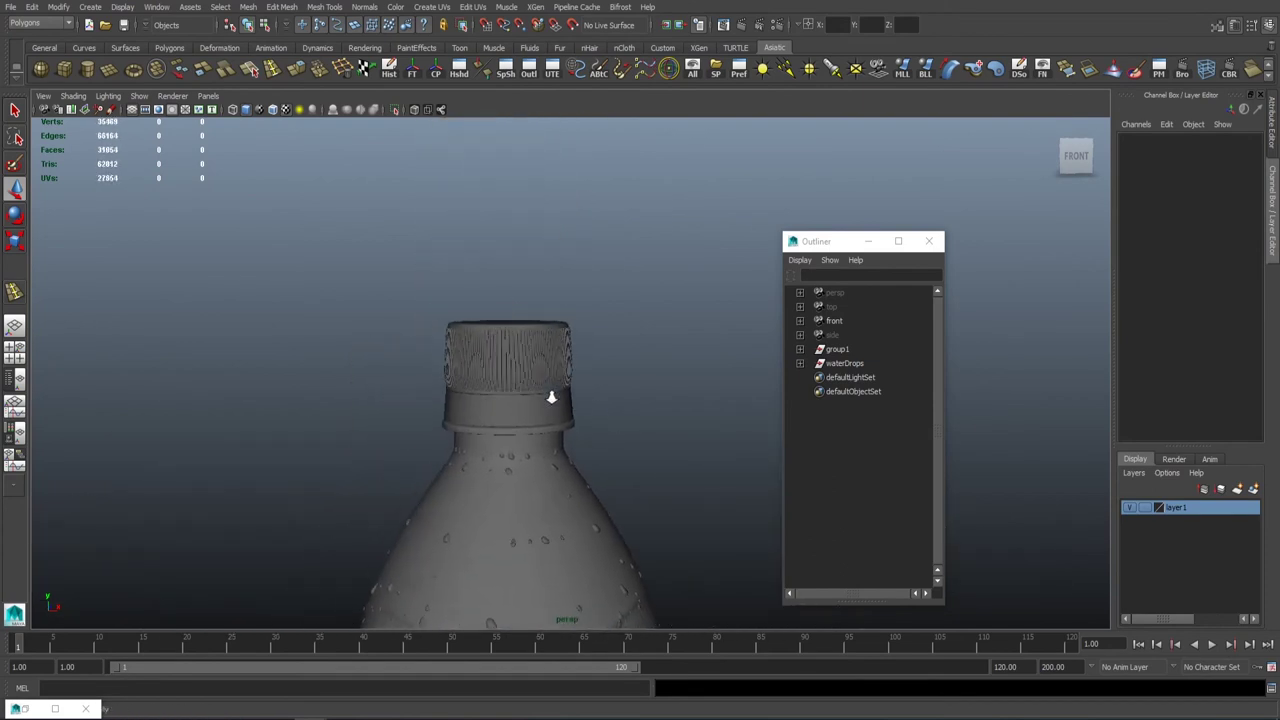
pyautogui.scroll(1, 536, 405)
pyautogui.click(528, 395)
pyautogui.moveTo(408, 347)
pyautogui.keyDown('alt'); pyautogui.mouseDown()
pyautogui.moveTo(440, 400)
pyautogui.moveTo(486, 433)
pyautogui.mouseUp(); pyautogui.keyUp('alt')
pyautogui.click(487, 432)
# - Duplicate the selected cap and neck ring faces as new meshes
pyautogui.scroll(-2, 588, 418)
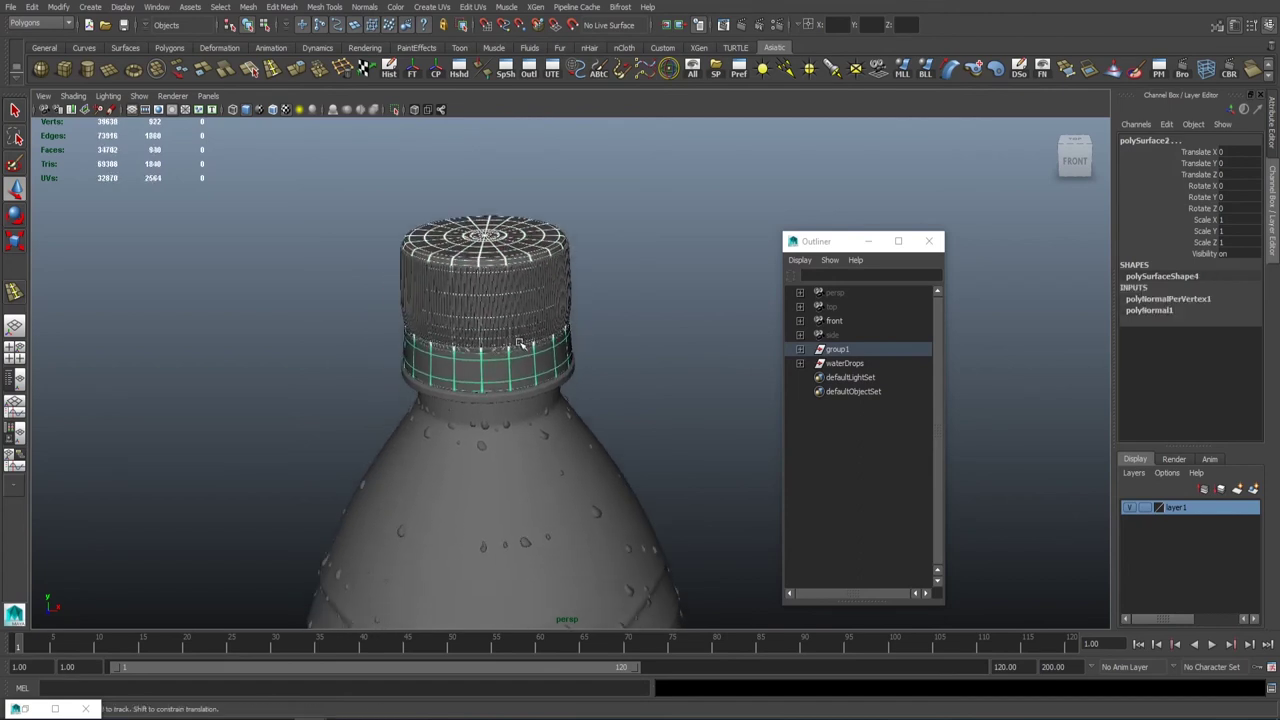
pyautogui.keyDown('shift'); pyautogui.moveTo(525, 355); pyautogui.dragTo(535, 360, button='right'); pyautogui.keyUp('shift')
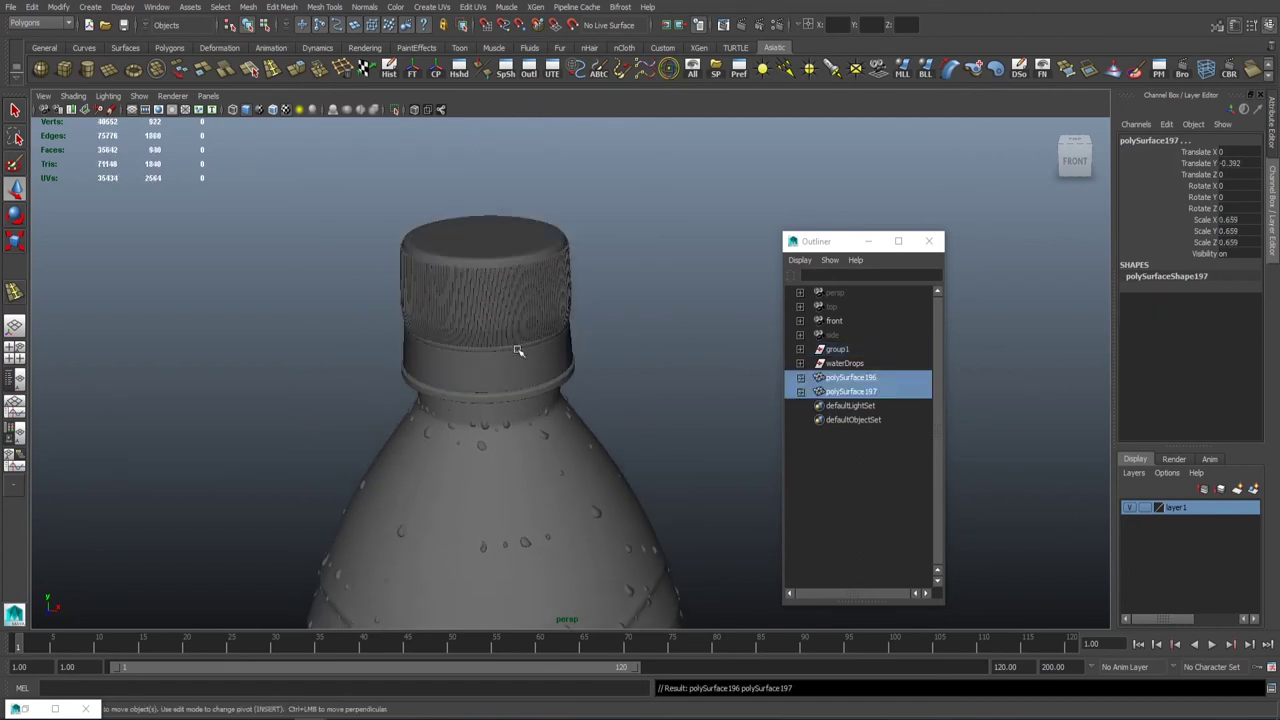
pyautogui.moveTo(517, 351)
pyautogui.keyDown('alt'); pyautogui.mouseDown(button='right')
pyautogui.moveTo(351, 317)
pyautogui.moveTo(606, 340)
pyautogui.mouseUp(button='right'); pyautogui.keyUp('alt')
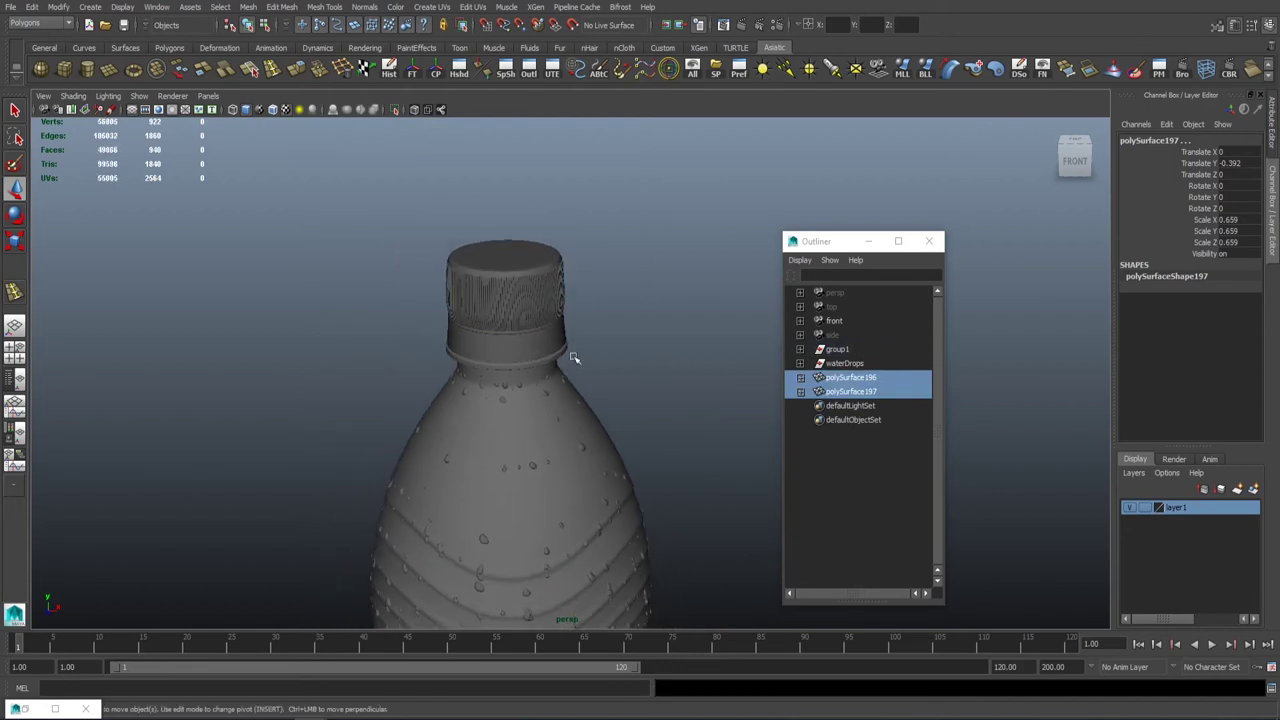
pyautogui.moveTo(634, 363)
pyautogui.keyDown('alt'); pyautogui.mouseDown(button='right')
pyautogui.moveTo(586, 323)
pyautogui.moveTo(263, 269)
pyautogui.moveTo(529, 343)
pyautogui.mouseUp(button='right'); pyautogui.keyUp('alt')
pyautogui.keyDown('alt'); pyautogui.moveTo(529, 343); pyautogui.dragTo(590, 440); pyautogui.keyUp('alt')
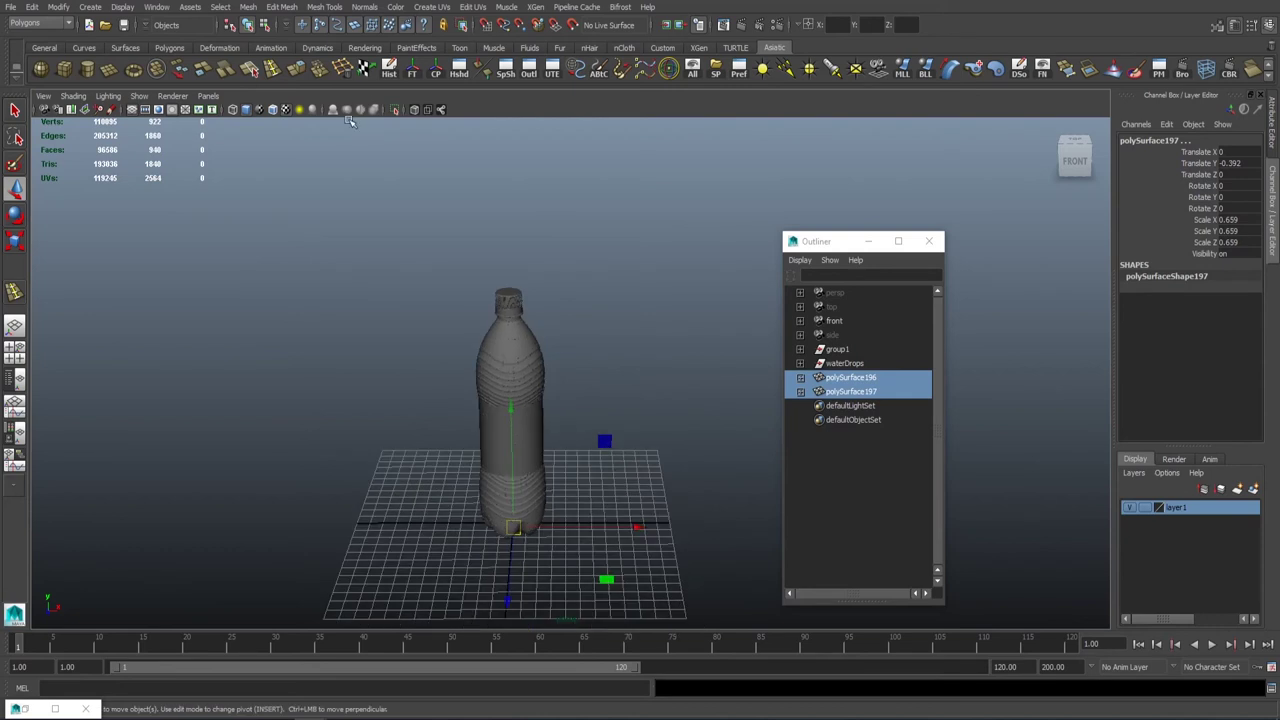
# - Slide the copied cap pieces off to the right of the bottle
pyautogui.click(443, 78)
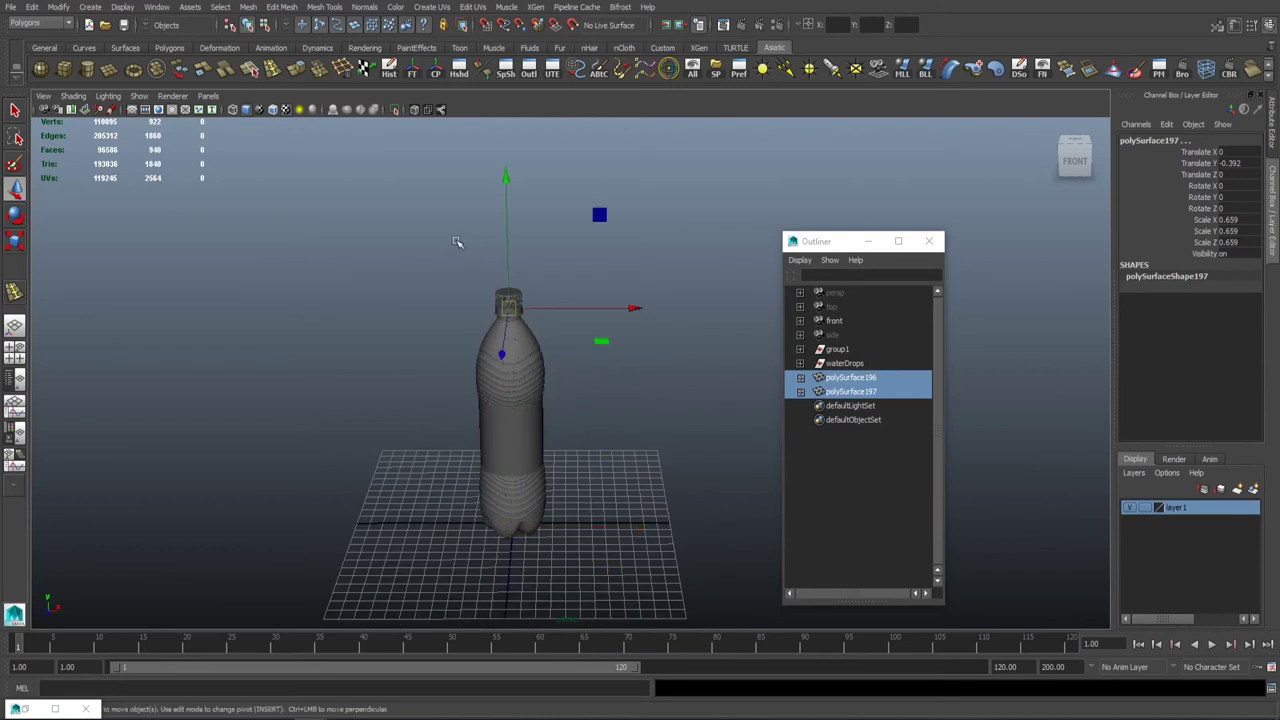
pyautogui.moveTo(457, 243)
pyautogui.keyDown('alt'); pyautogui.mouseDown(button='right')
pyautogui.moveTo(466, 275)
pyautogui.moveTo(537, 262)
pyautogui.mouseUp(button='right'); pyautogui.keyUp('alt')
pyautogui.keyDown('alt'); pyautogui.moveTo(537, 262); pyautogui.dragTo(620, 423, button='middle'); pyautogui.keyUp('alt')
pyautogui.keyDown('alt'); pyautogui.moveTo(620, 423); pyautogui.dragTo(600, 406, button='right'); pyautogui.keyUp('alt')
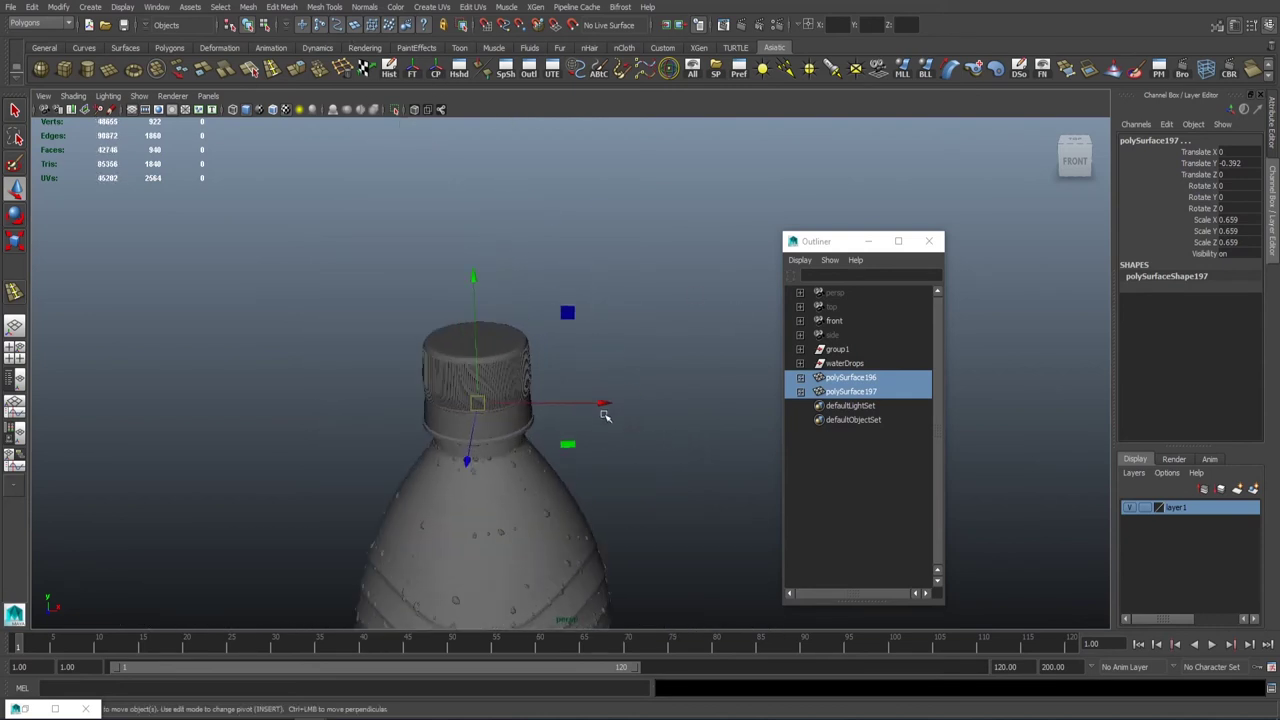
pyautogui.moveTo(603, 404); pyautogui.dragTo(752, 403)
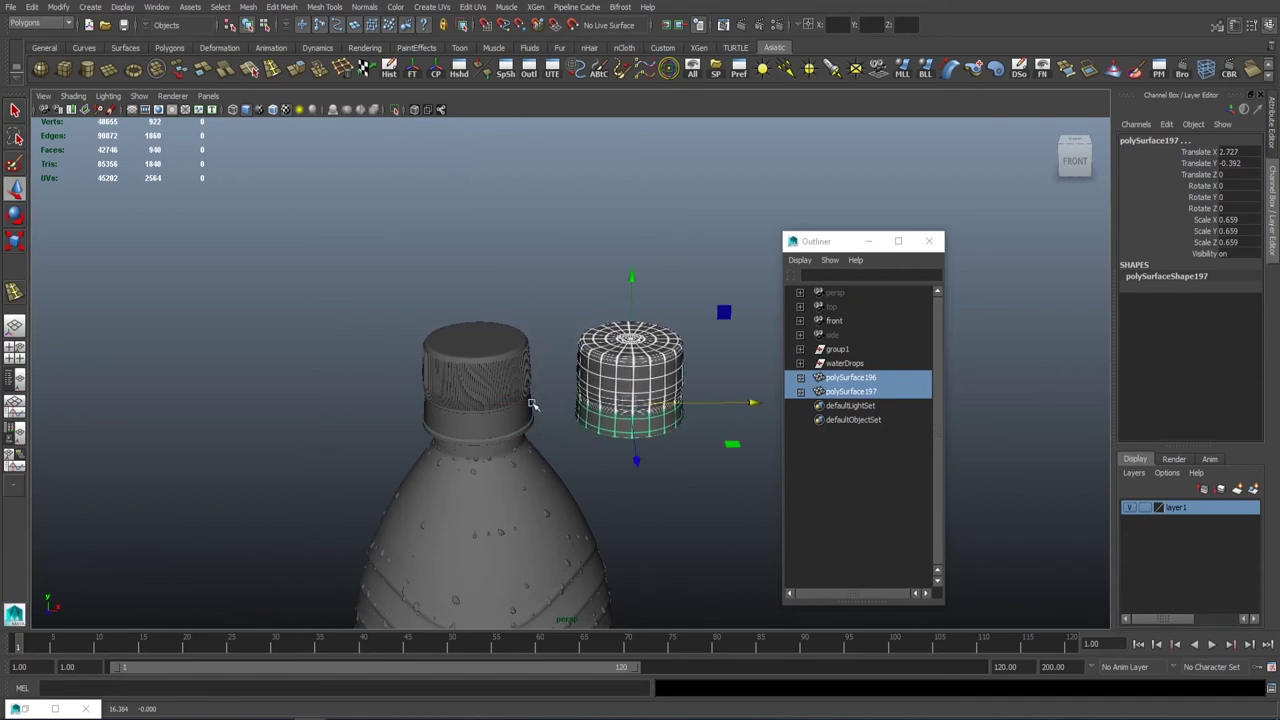
# - Hide the original bottle layer and set the copied cap's Translate X to 0
pyautogui.click(1131, 508)
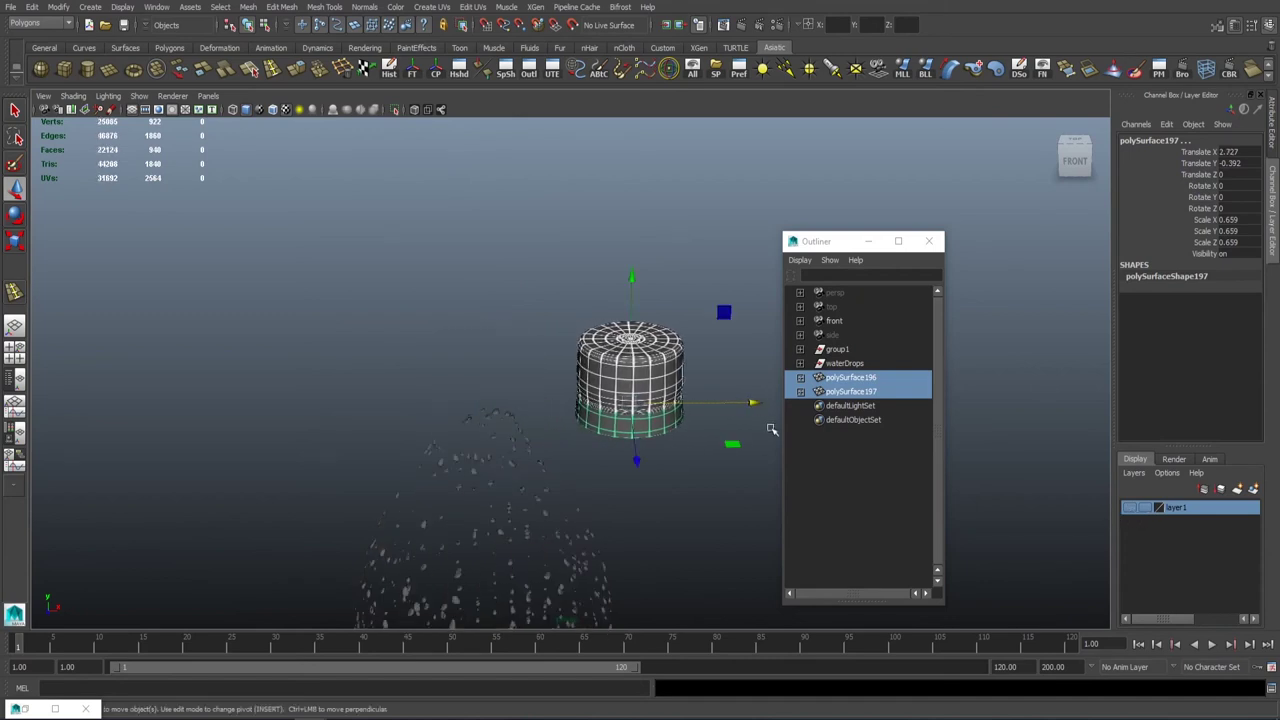
pyautogui.click(1228, 151)
pyautogui.write('0')
pyautogui.press('Return')
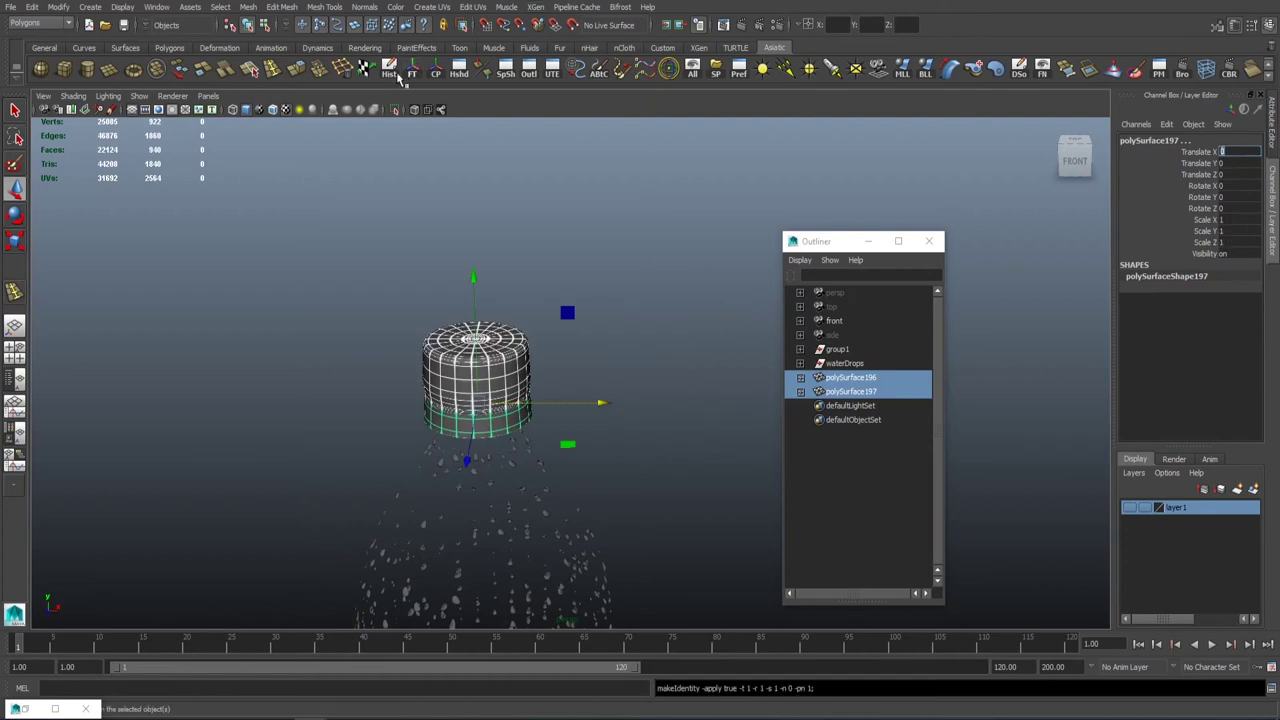
# - Combine the two copied cap pieces into one mesh and delete its history
pyautogui.click(712, 349)
pyautogui.click(478, 366)
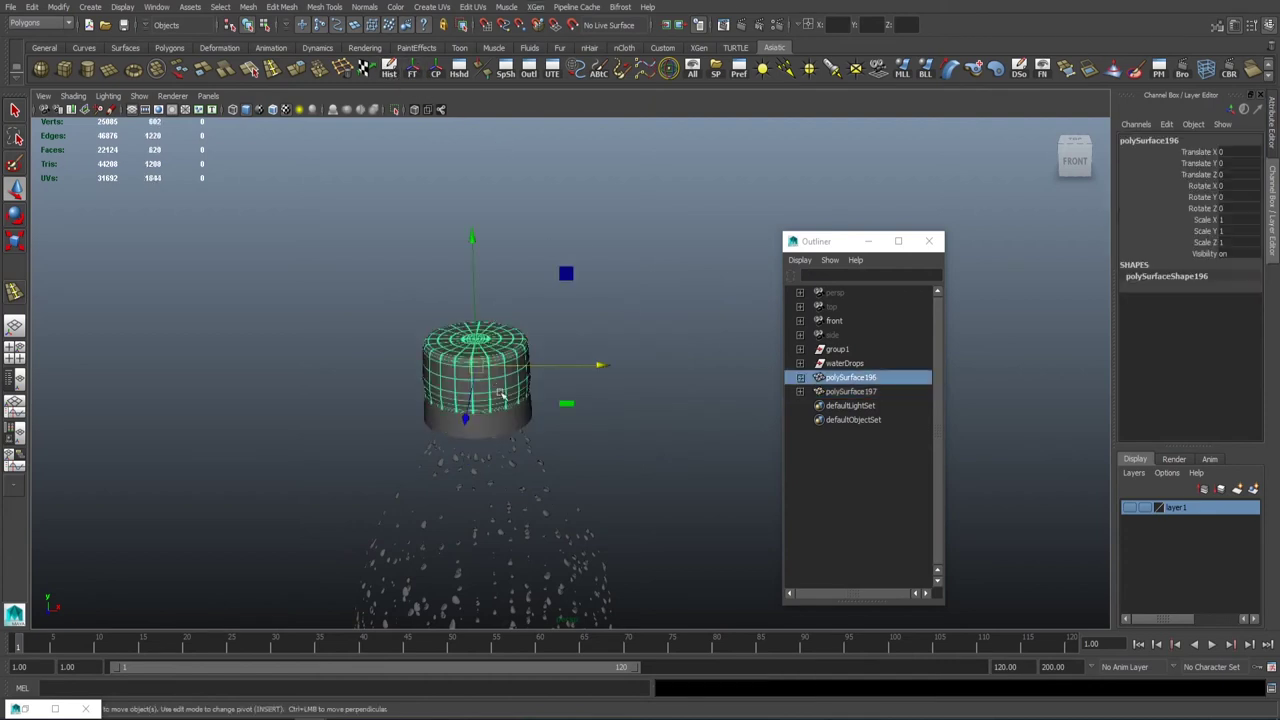
pyautogui.keyDown('shift'); pyautogui.click(815, 388); pyautogui.keyUp('shift')
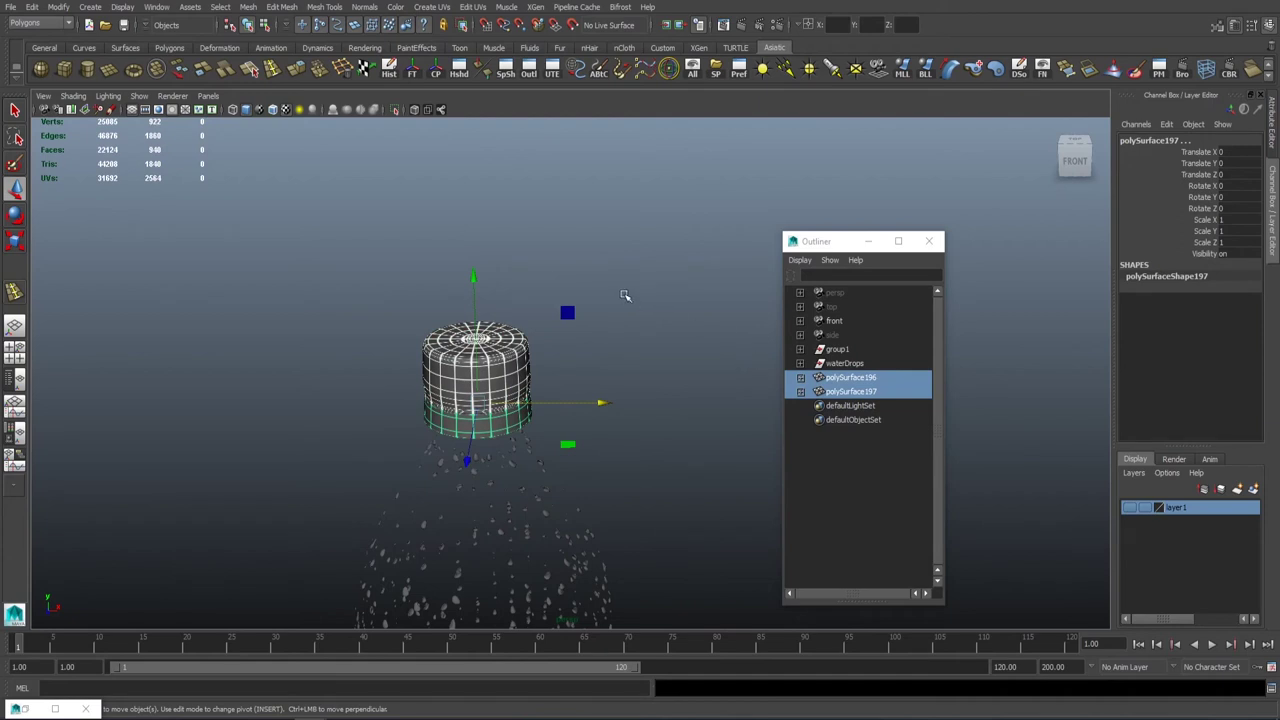
pyautogui.click(593, 330)
pyautogui.click(481, 421)
pyautogui.keyDown('shift'); pyautogui.click(491, 371); pyautogui.keyUp('shift')
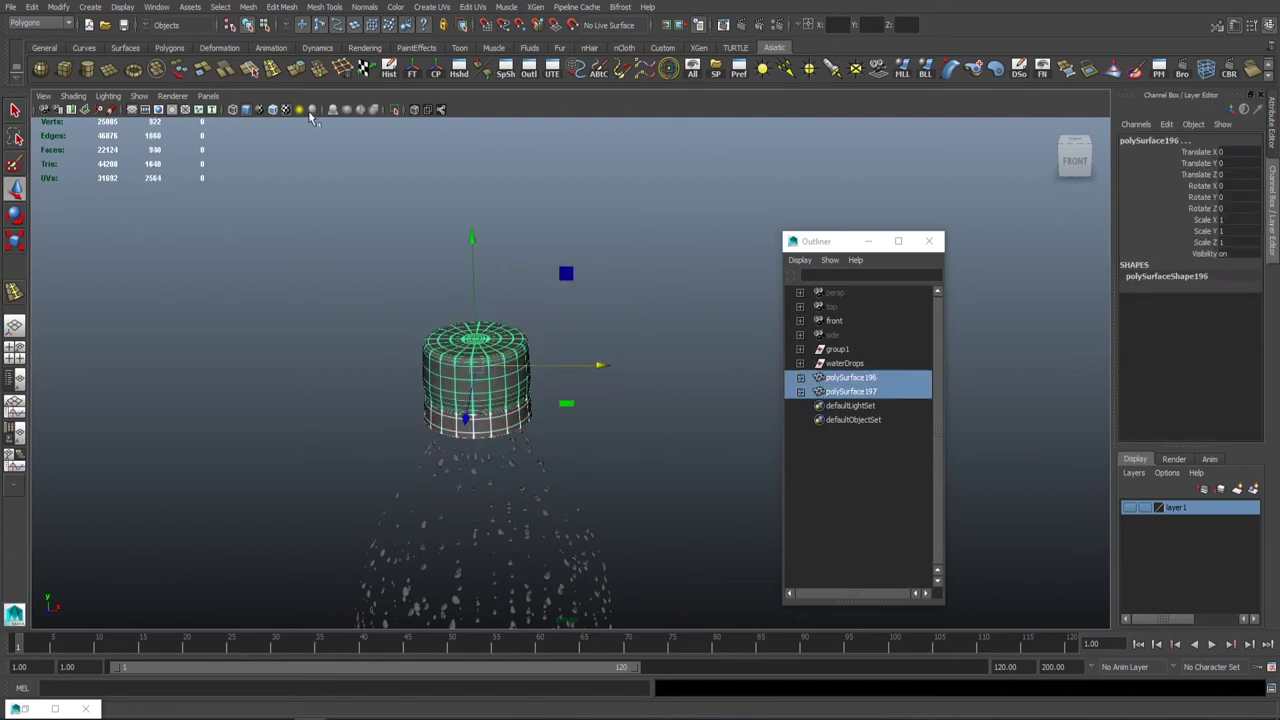
pyautogui.click(179, 70)
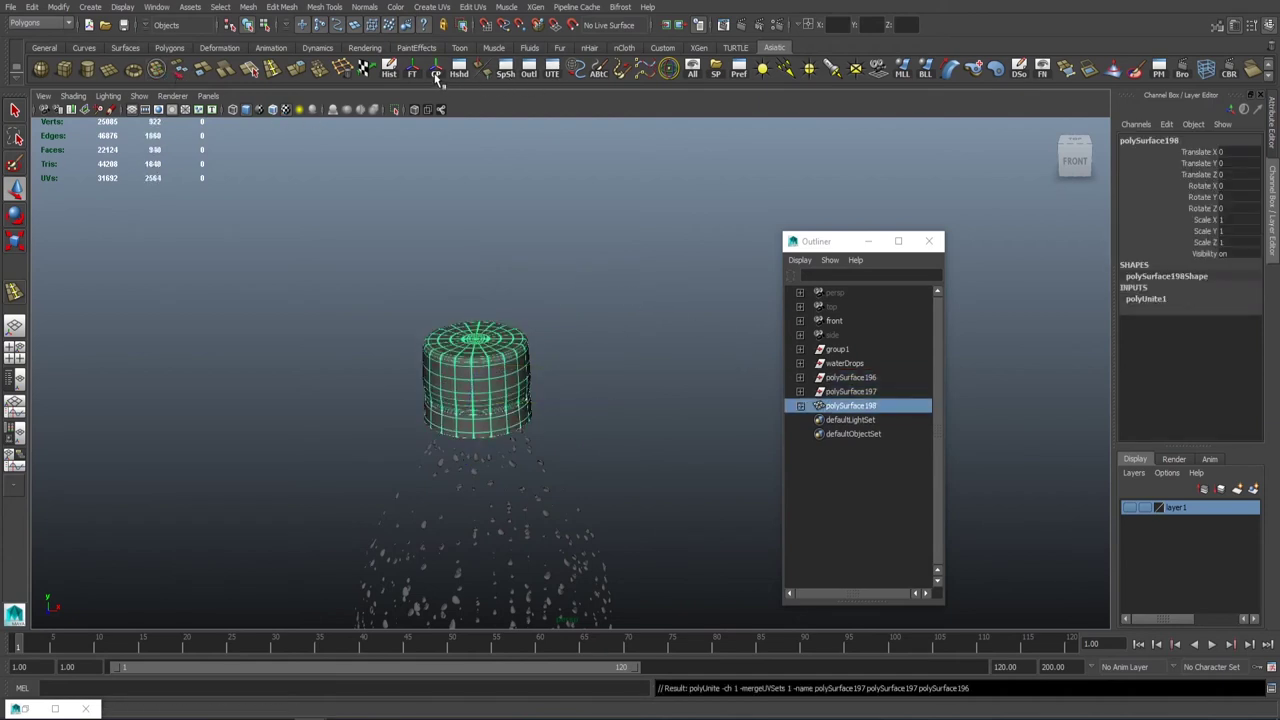
pyautogui.click(459, 70)
pyautogui.press('w')
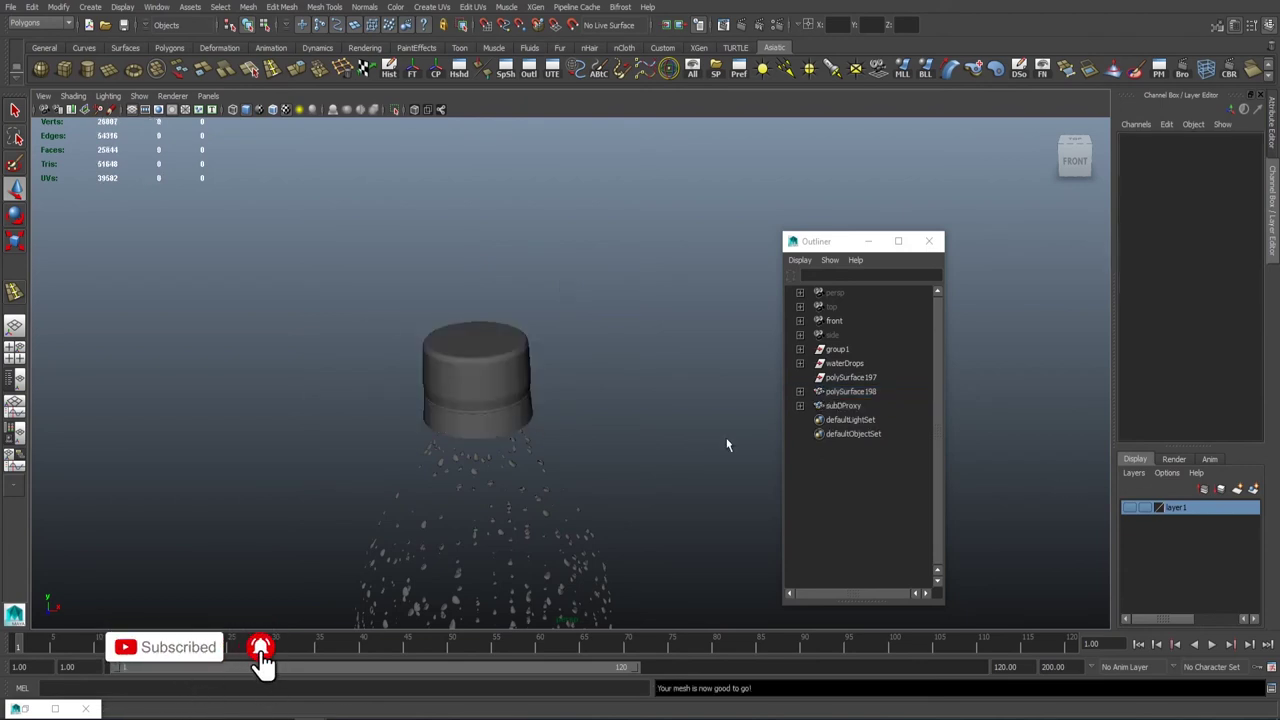
# - Run the droplet script repeatedly on the copied cap mesh, scattering droplet batches over it
pyautogui.hotkey('ctrl', 'z')
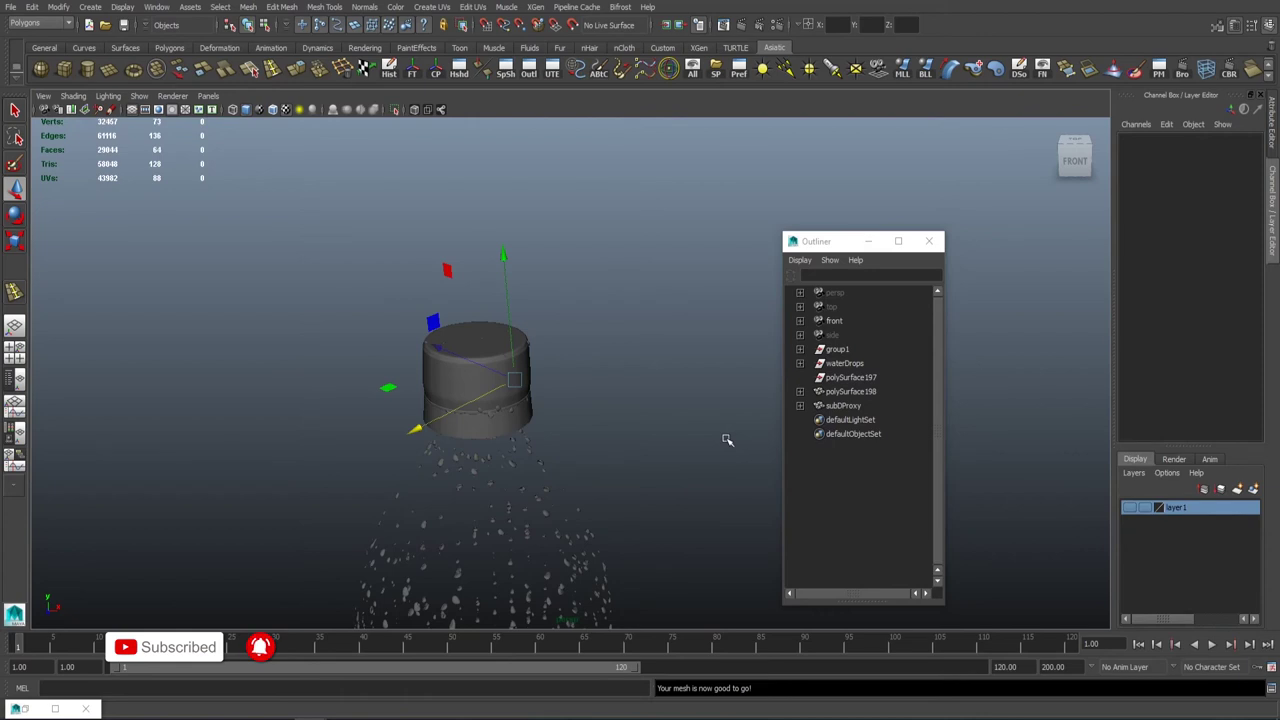
pyautogui.hotkey('ctrl', 'z')
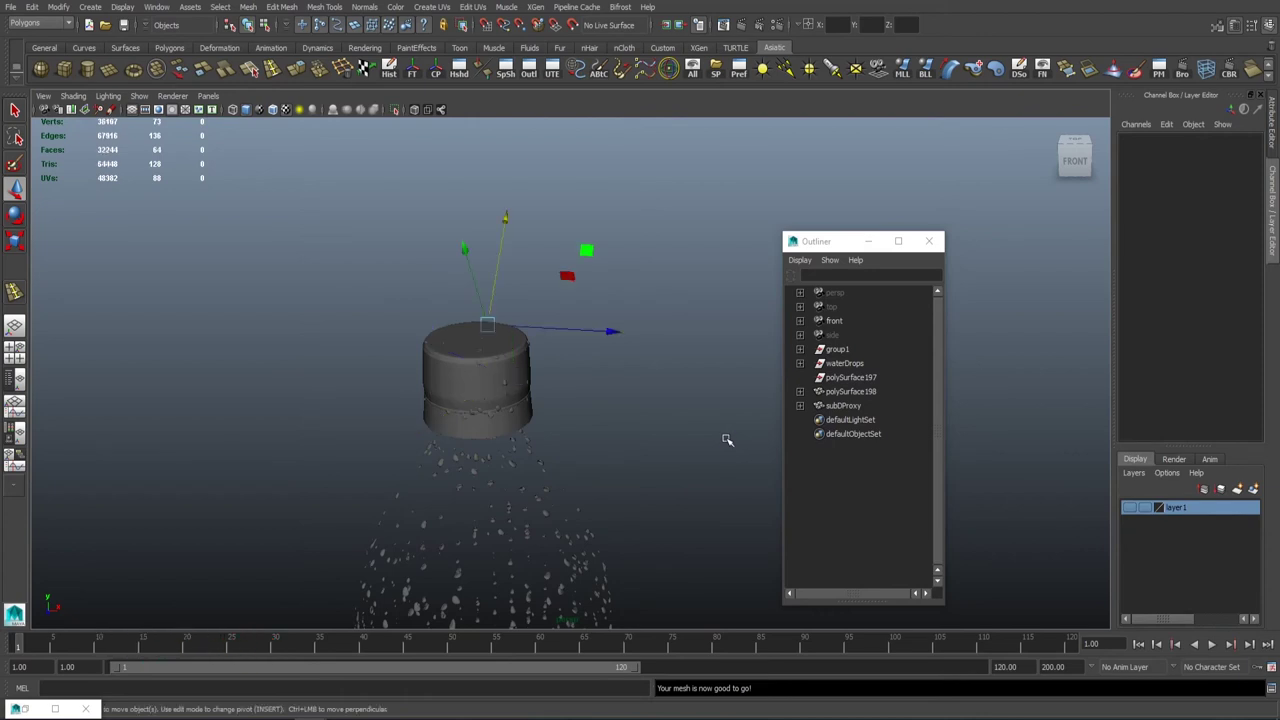
pyautogui.hotkey('ctrl', 'z')
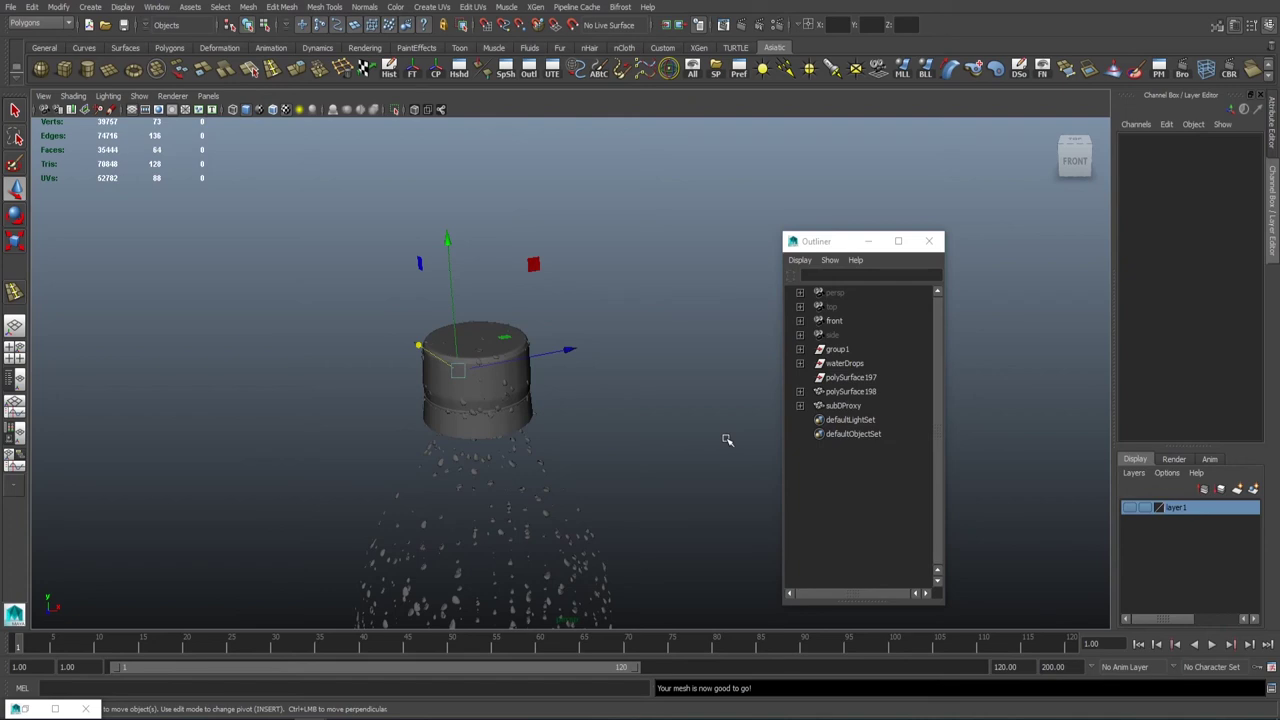
pyautogui.hotkey('ctrl', 'z')
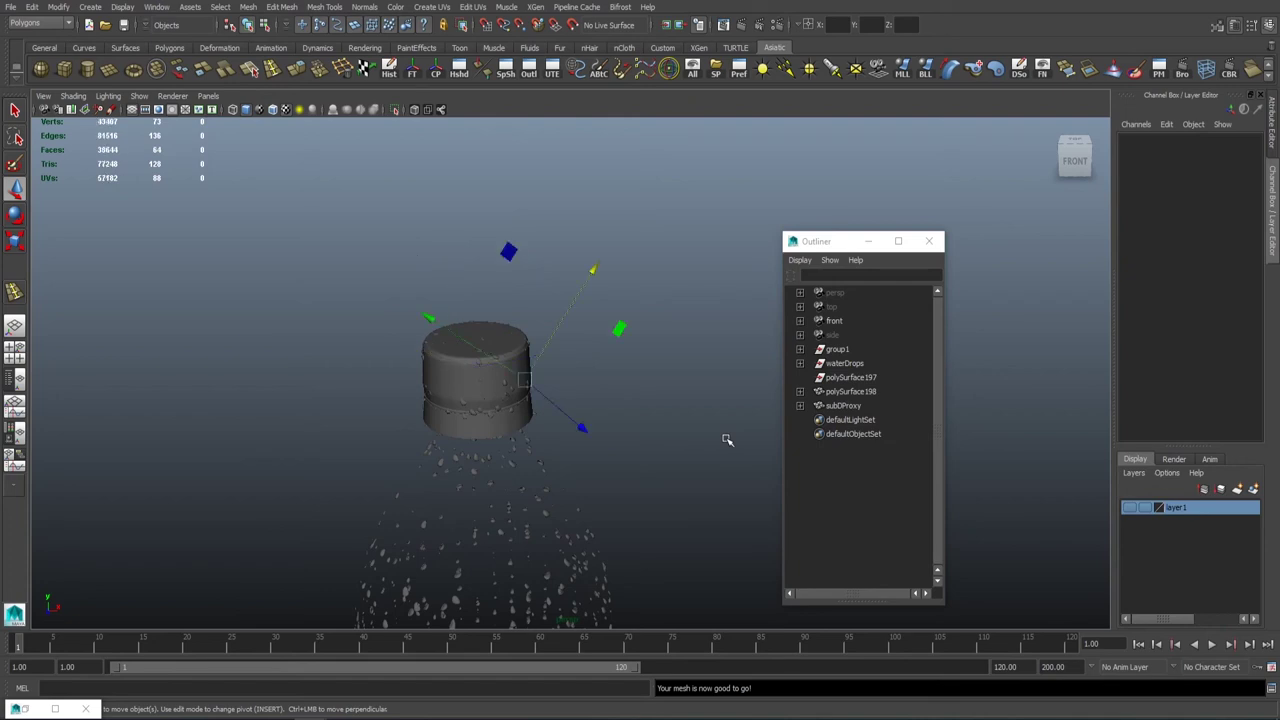
pyautogui.hotkey('ctrl', 'z')
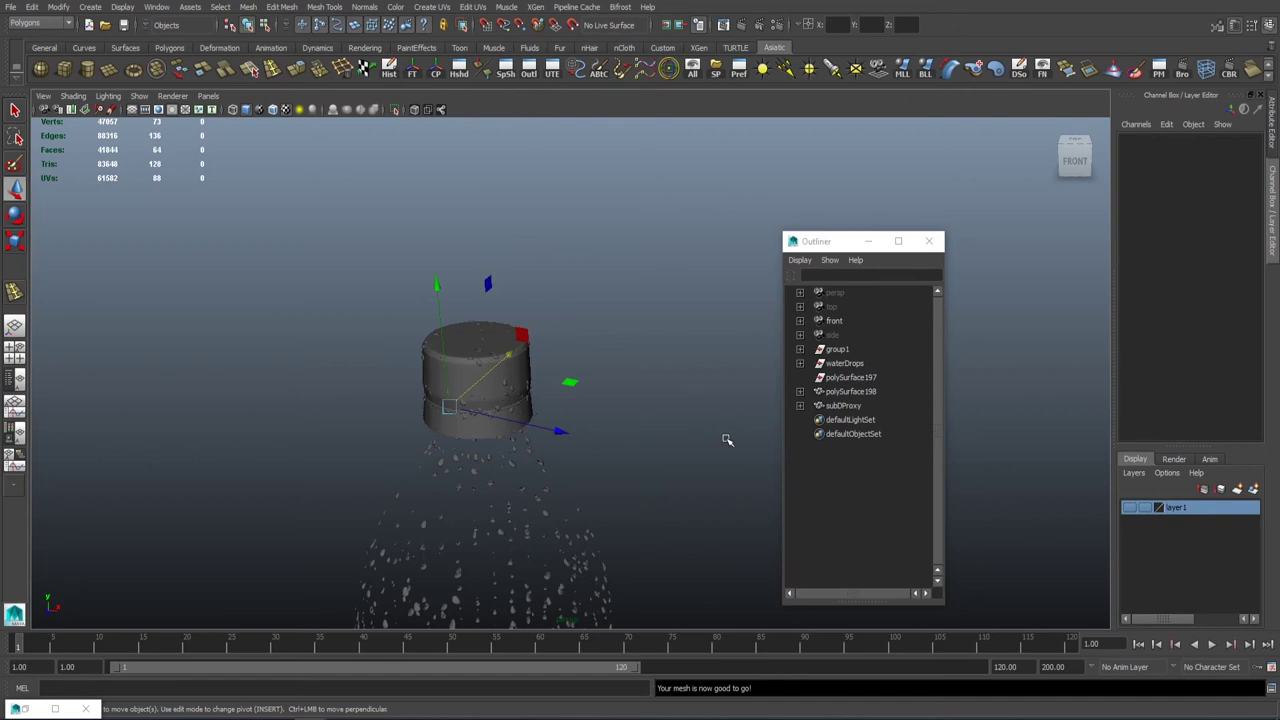
pyautogui.hotkey('ctrl', 'z')
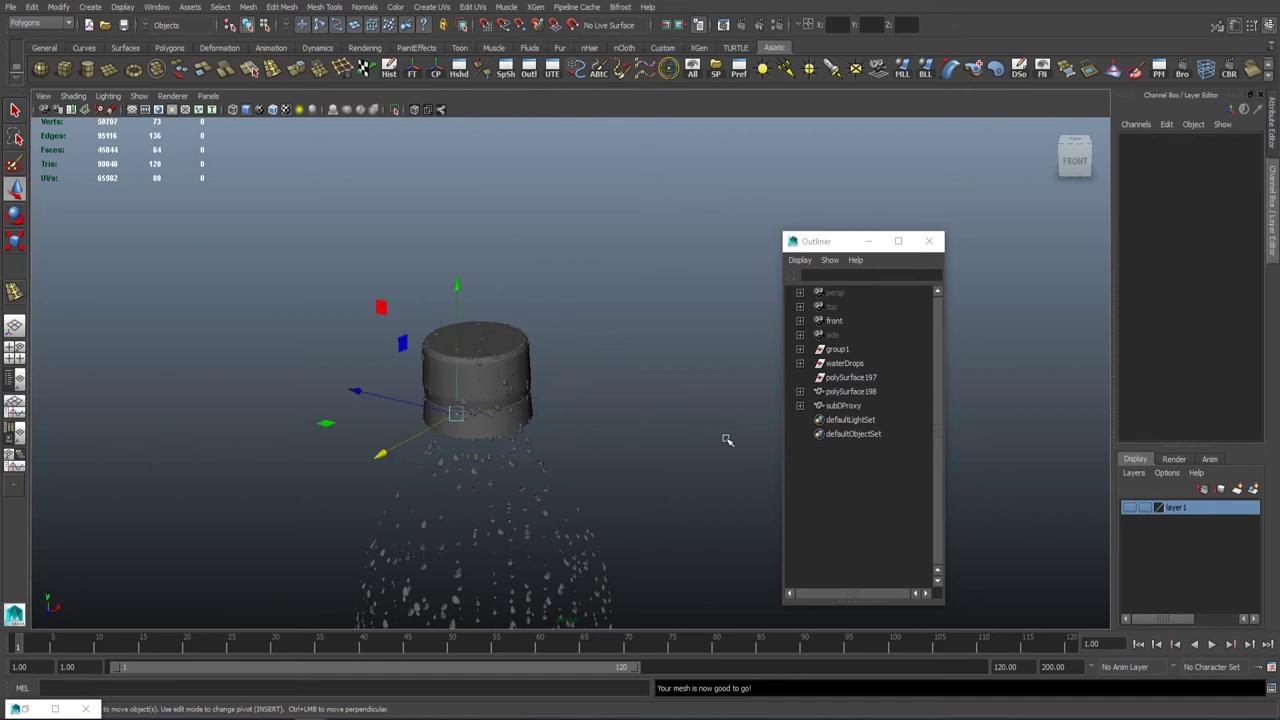
pyautogui.hotkey('ctrl', 'z')
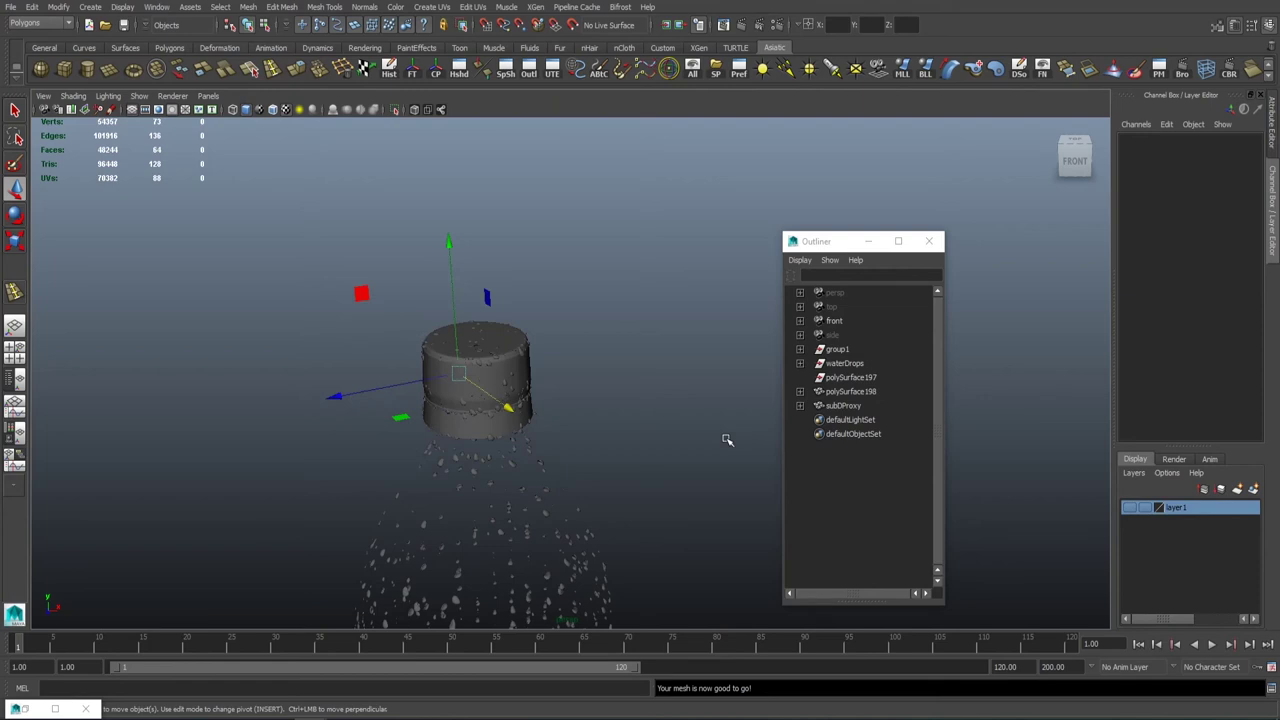
pyautogui.hotkey('ctrl', 'z')
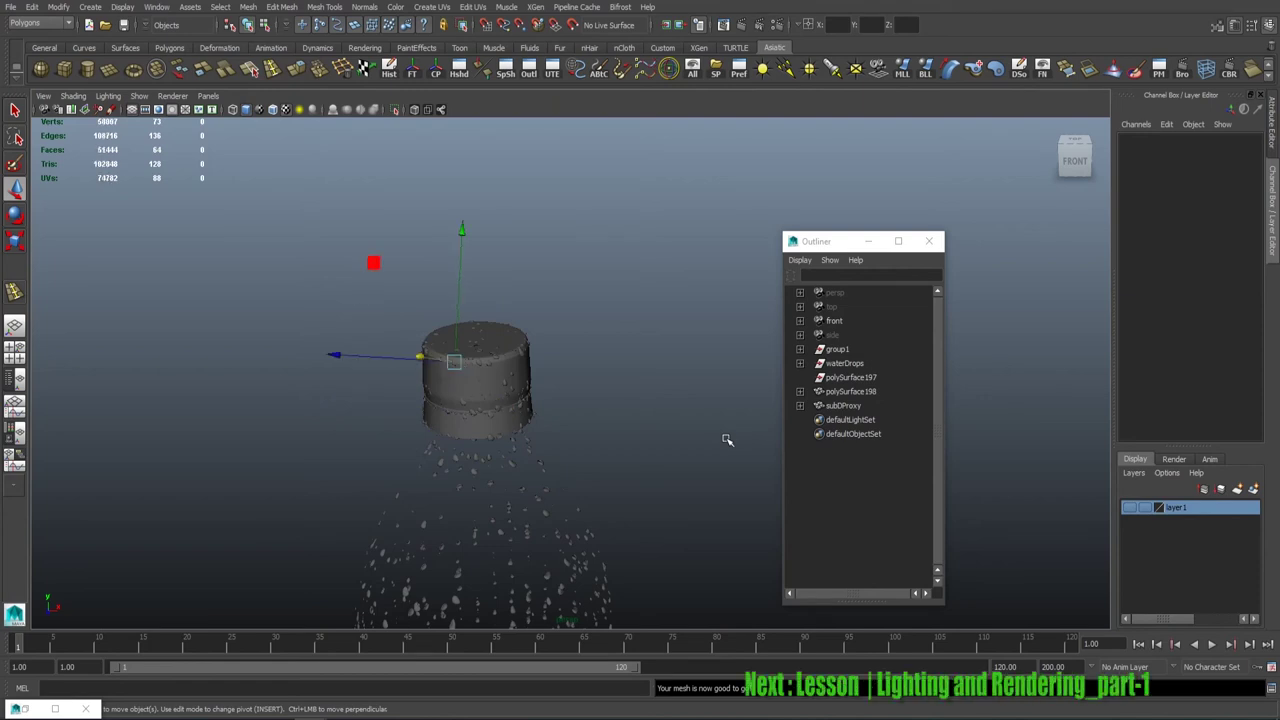
pyautogui.hotkey('ctrl', 'z')
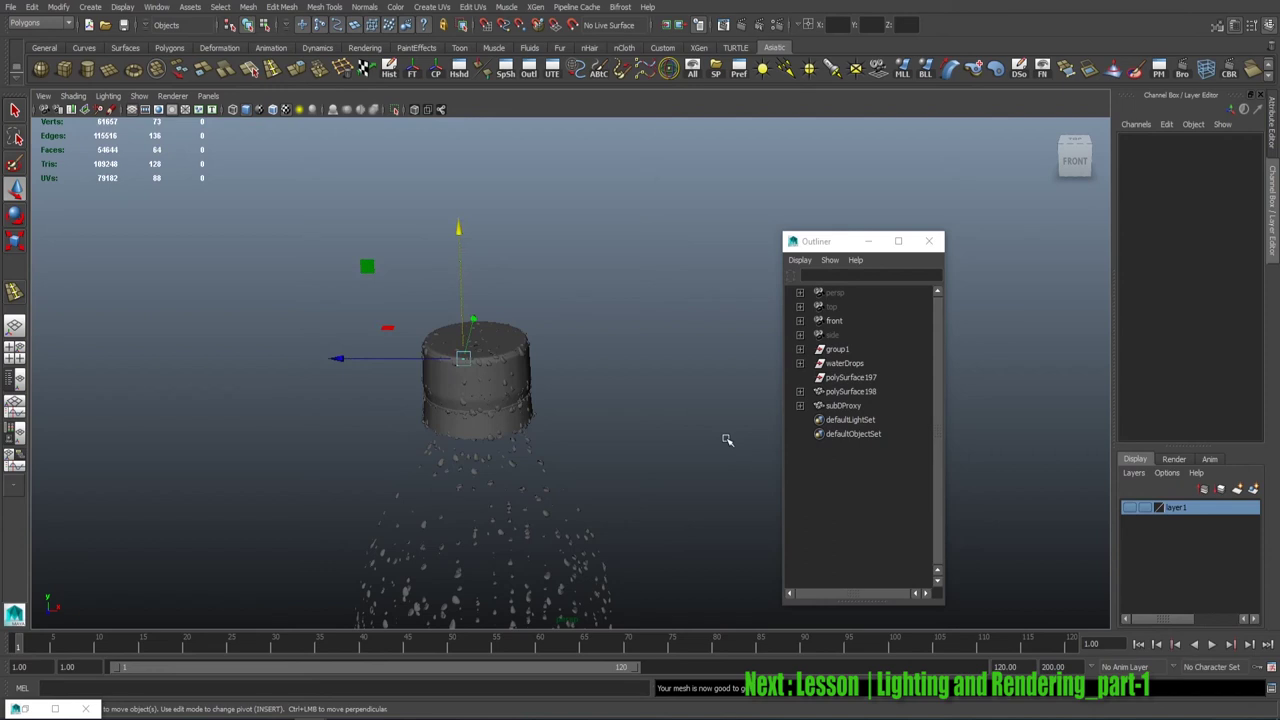
# - Add more droplets on the cap's top, side and bottom, then combine everything into waterDrops1
pyautogui.hotkey('ctrl', 'z')
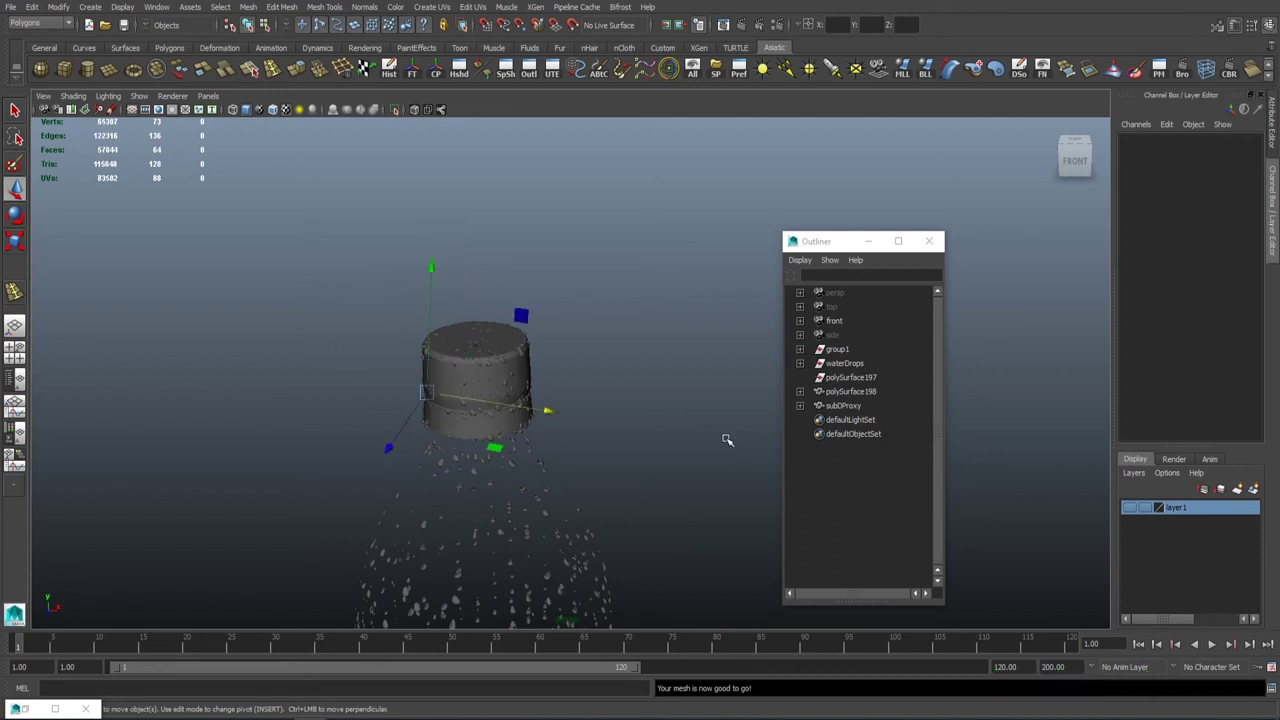
pyautogui.hotkey('ctrl', 'z')
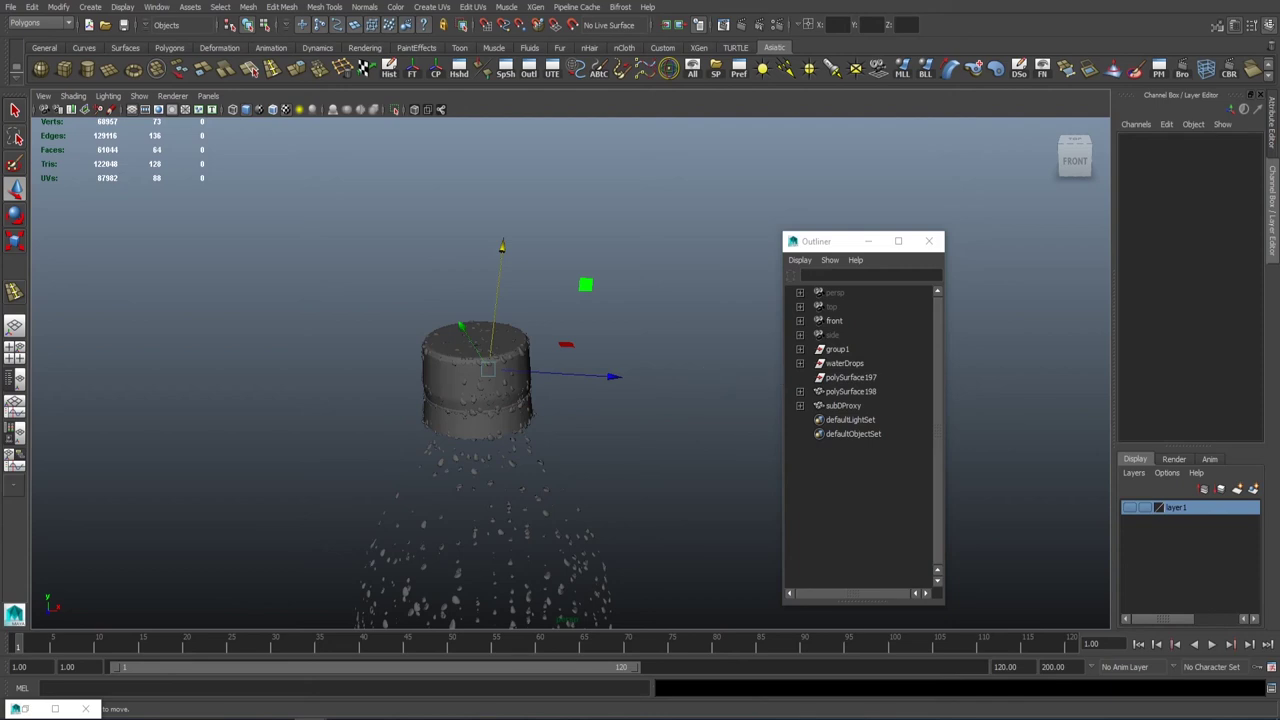
pyautogui.hotkey('ctrl', 'z')
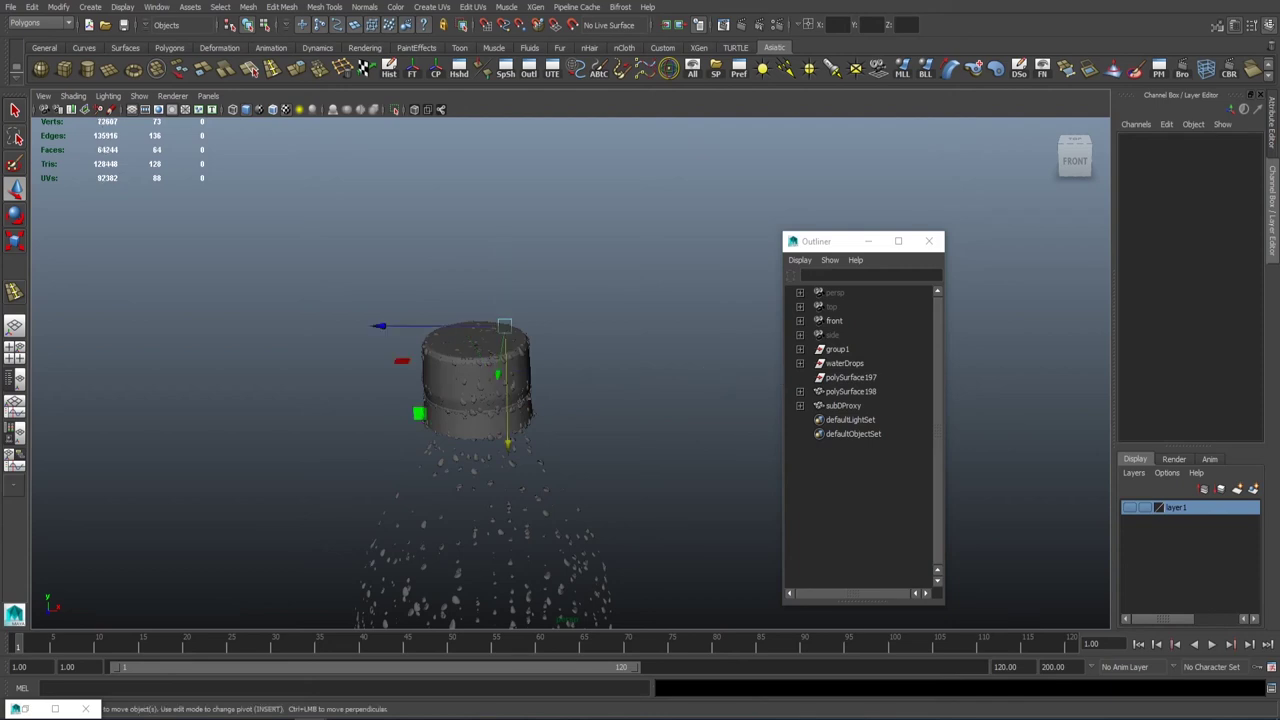
pyautogui.hotkey('ctrl', 'z')
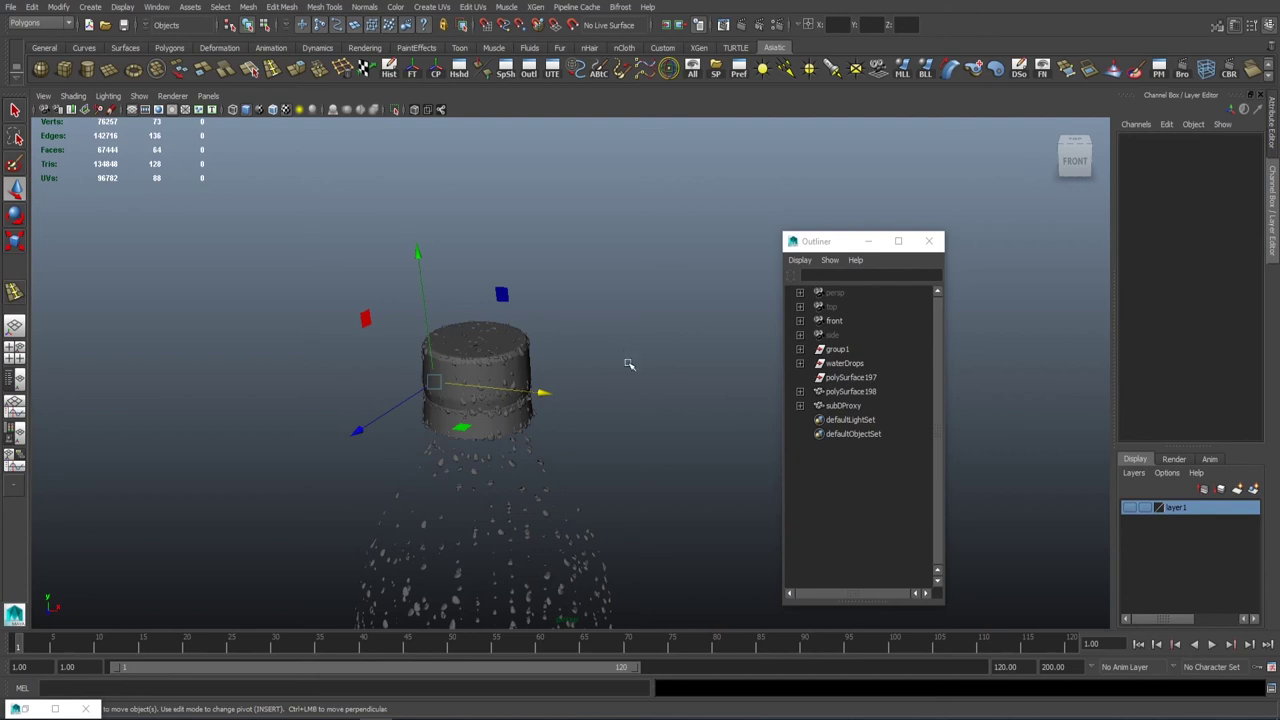
pyautogui.hotkey('ctrl', 'z')
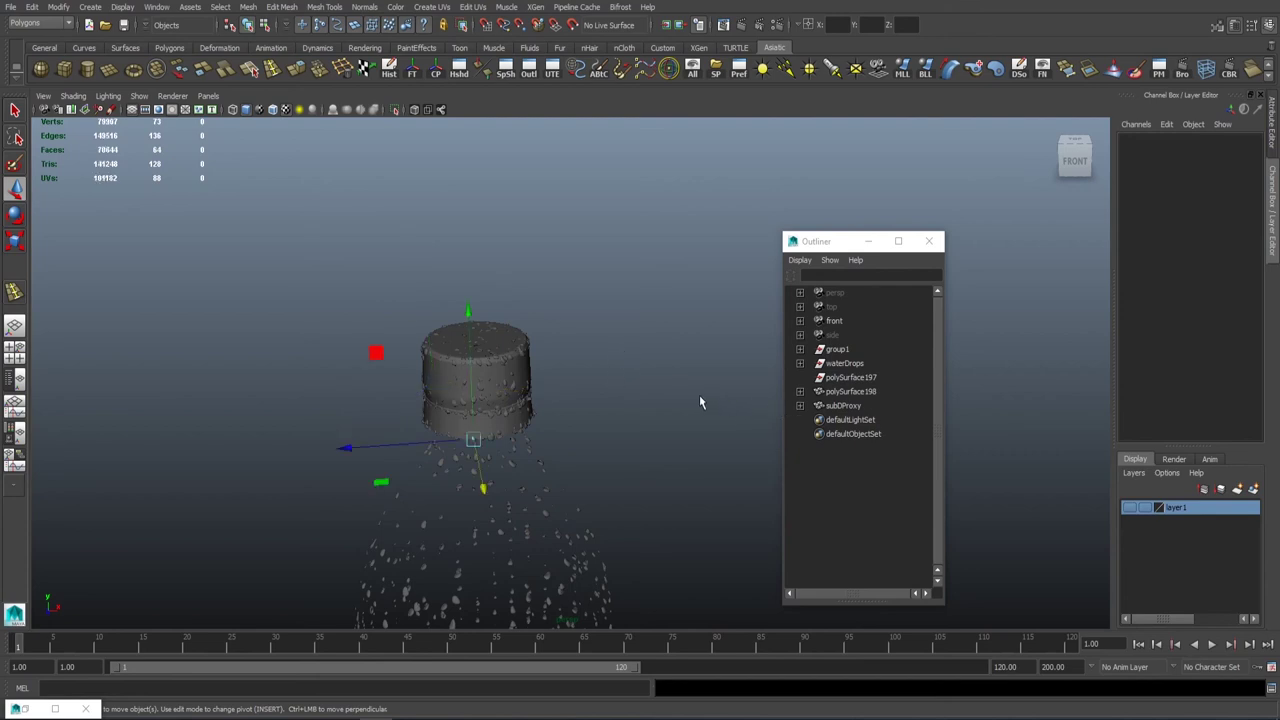
pyautogui.hotkey('ctrl', 'z')
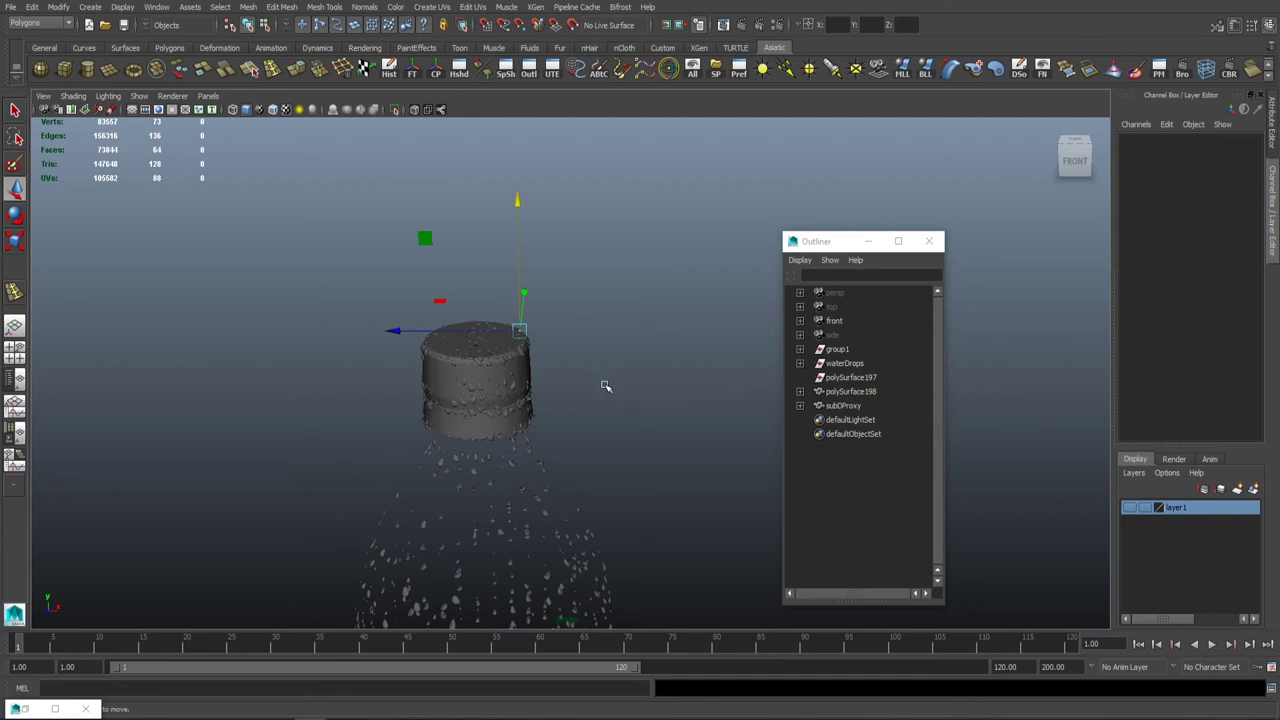
pyautogui.hotkey('ctrl', 'z')
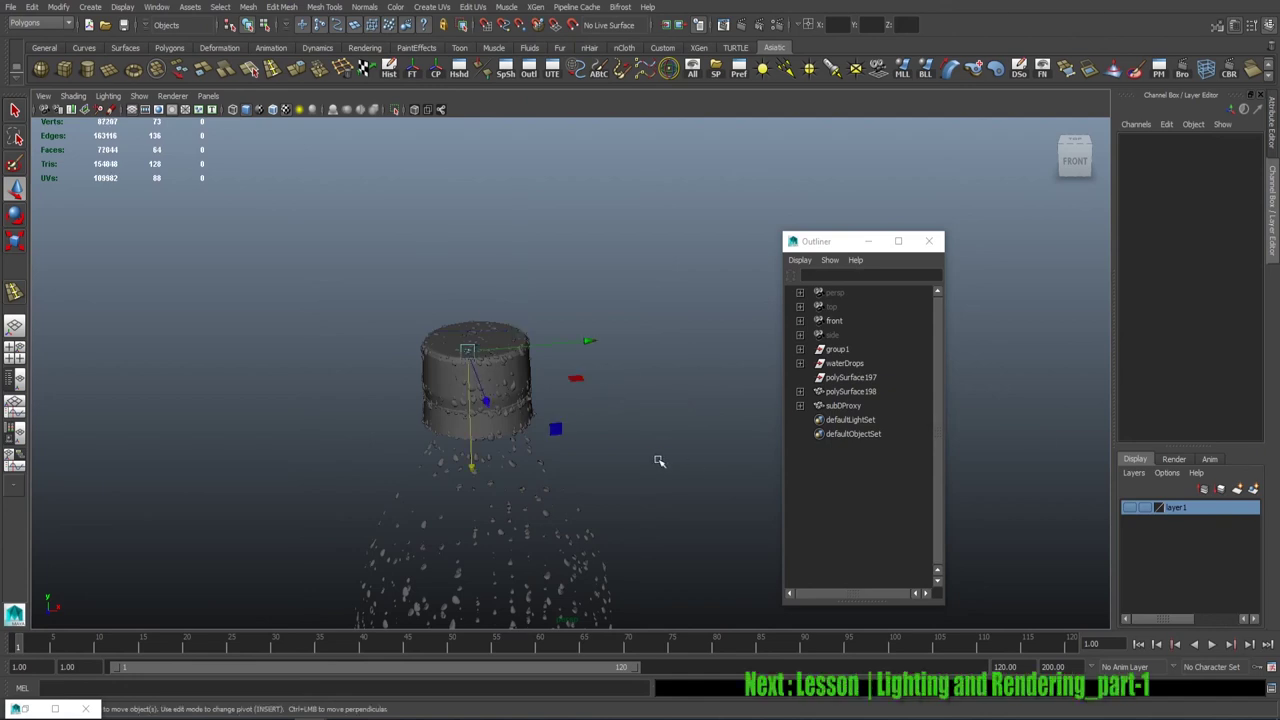
pyautogui.hotkey('ctrl', 'z')
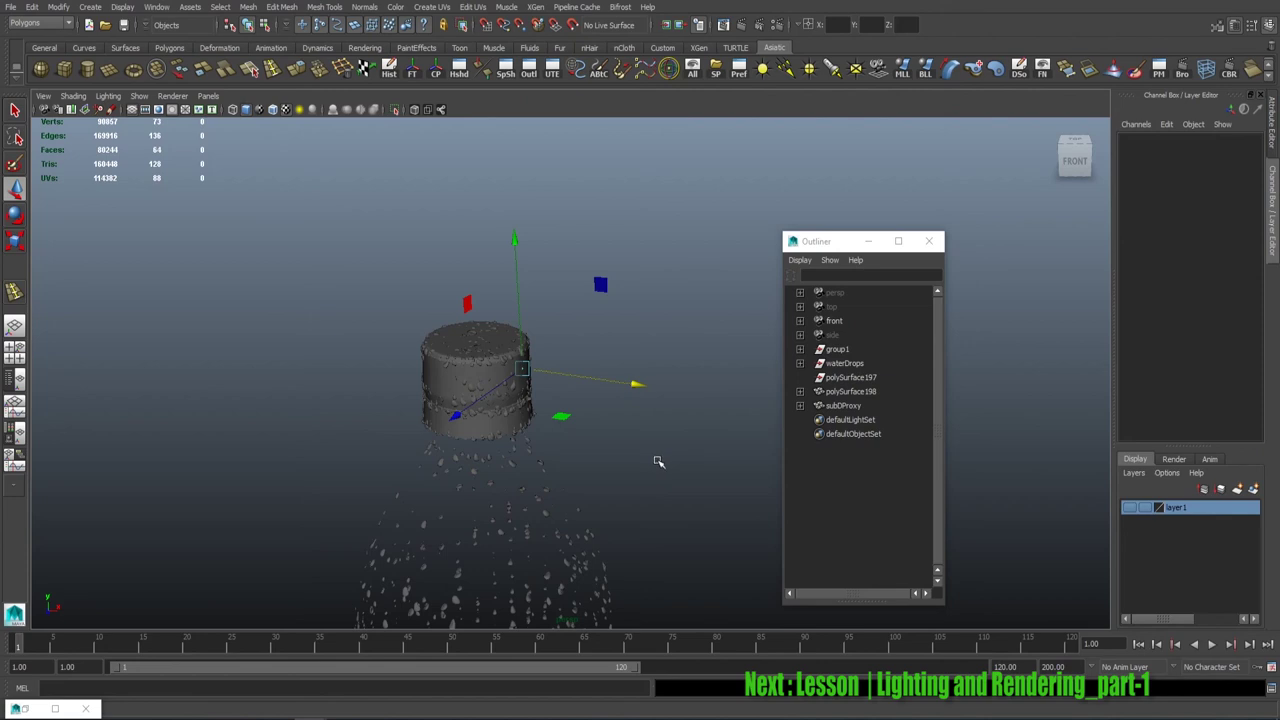
pyautogui.hotkey('ctrl', 'z')
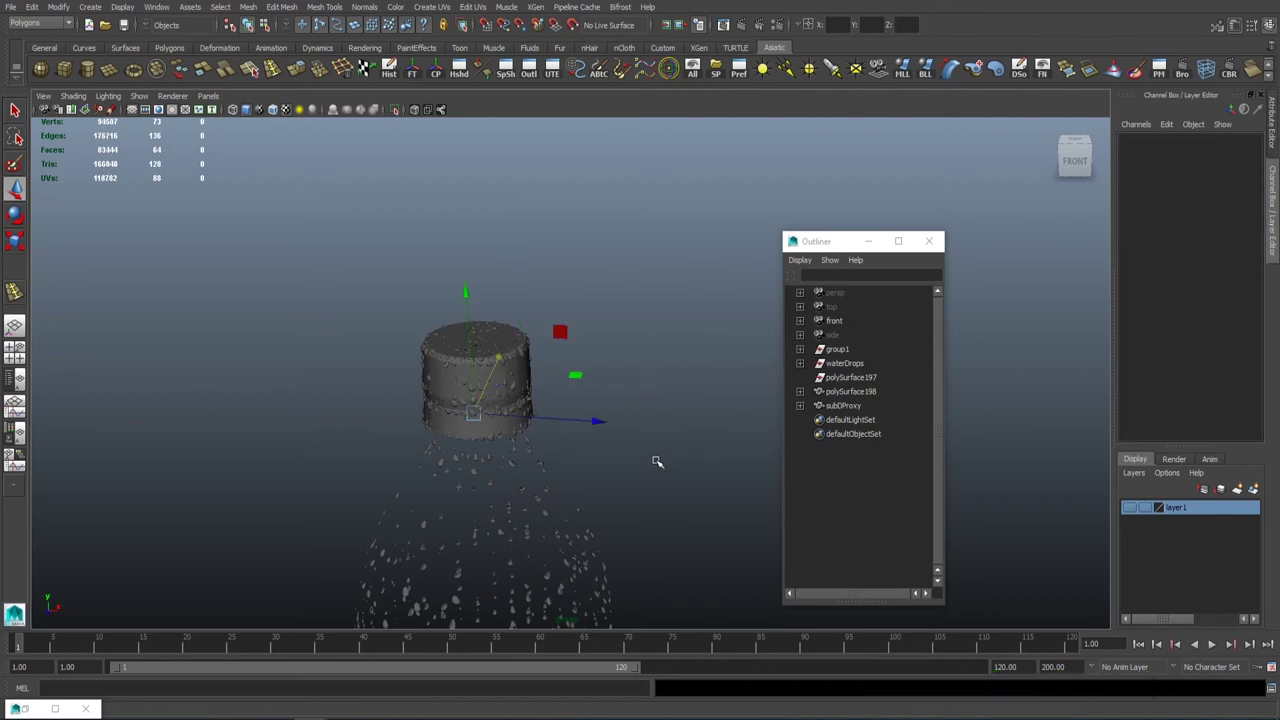
pyautogui.hotkey('ctrl', 'z')
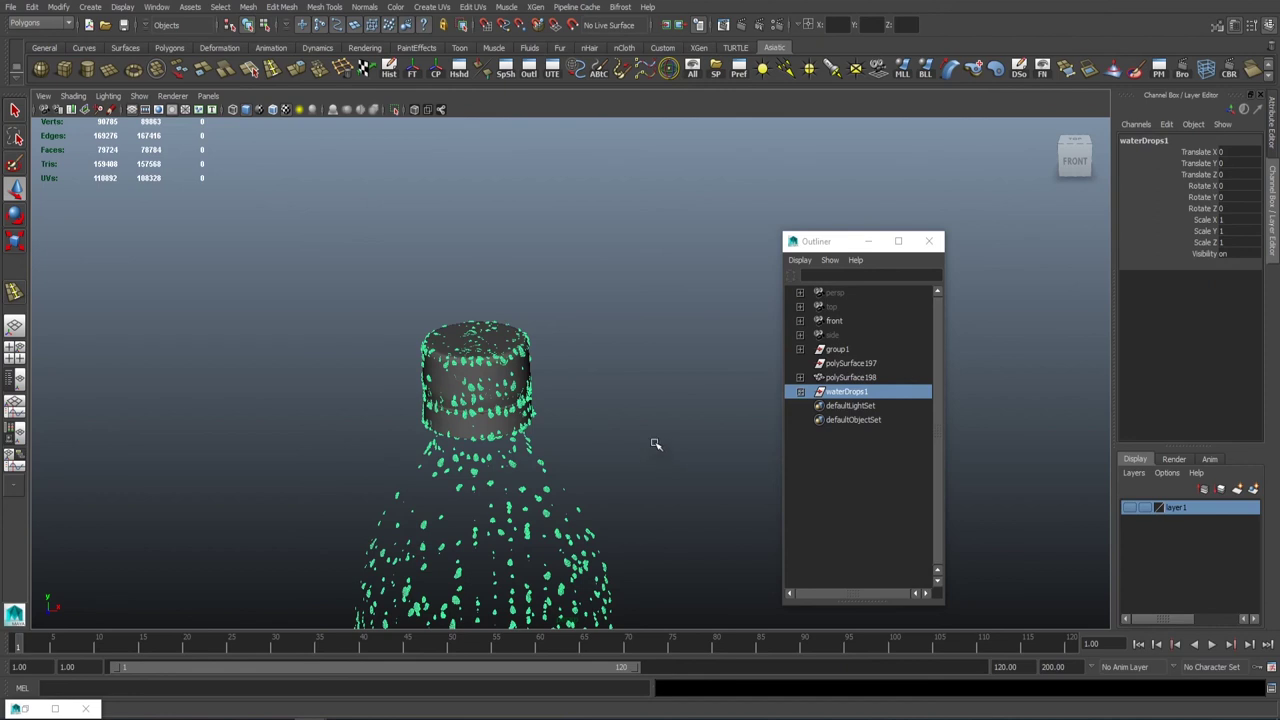
# - Delete the helper surfaces polySurface197 and polySurface198
pyautogui.keyDown('alt'); pyautogui.moveTo(557, 433); pyautogui.dragTo(518, 397); pyautogui.keyUp('alt')
pyautogui.keyDown('alt'); pyautogui.moveTo(518, 397); pyautogui.dragTo(668, 449, button='right'); pyautogui.keyUp('alt')
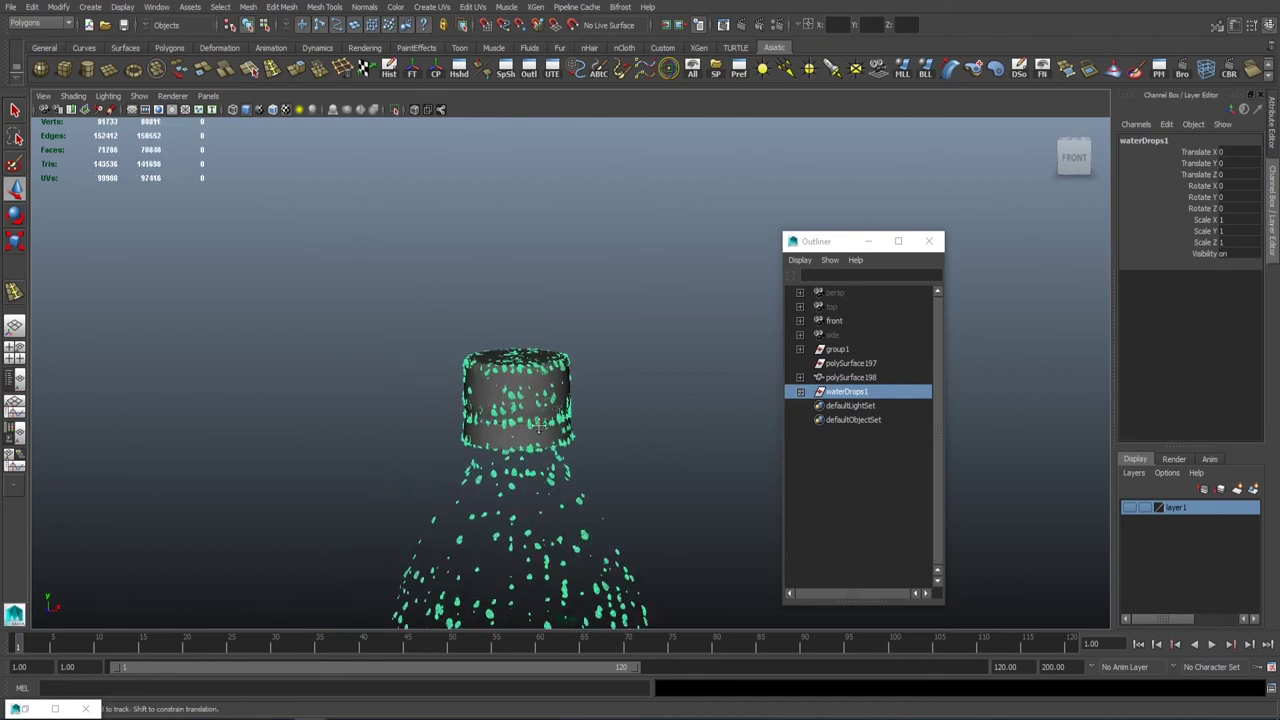
pyautogui.click(842, 366)
pyautogui.press('Delete')
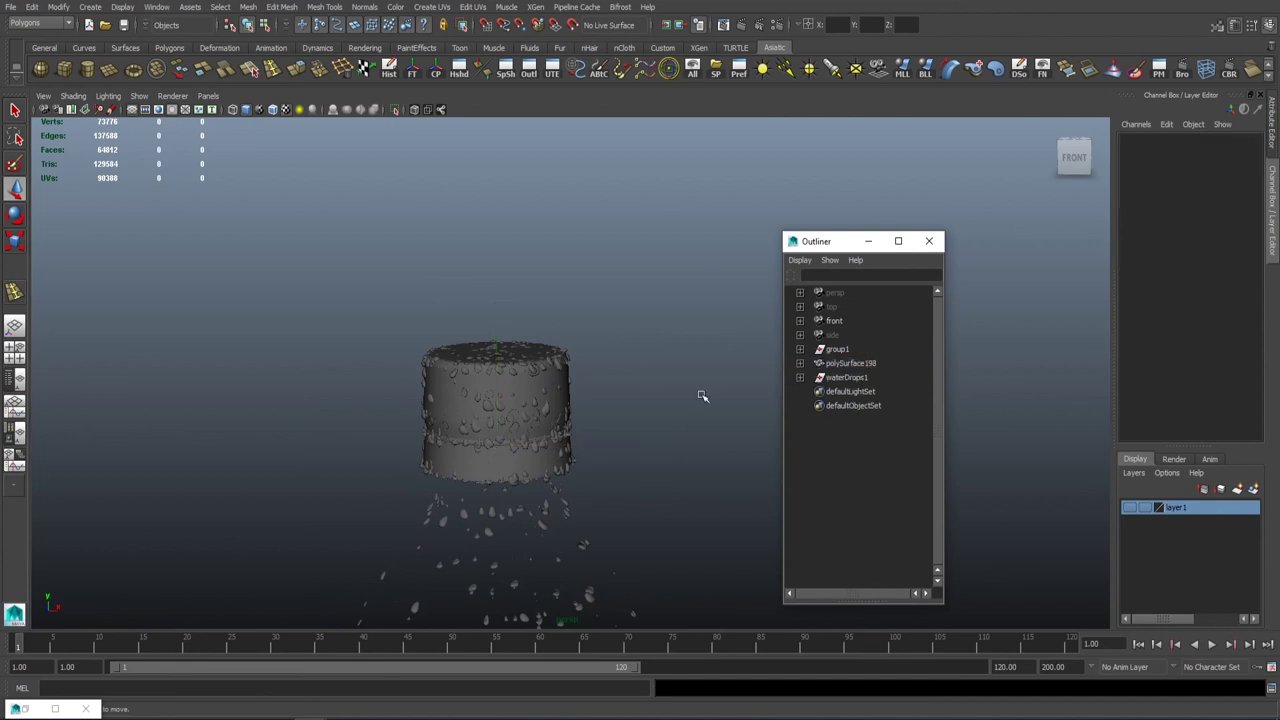
pyautogui.click(460, 408)
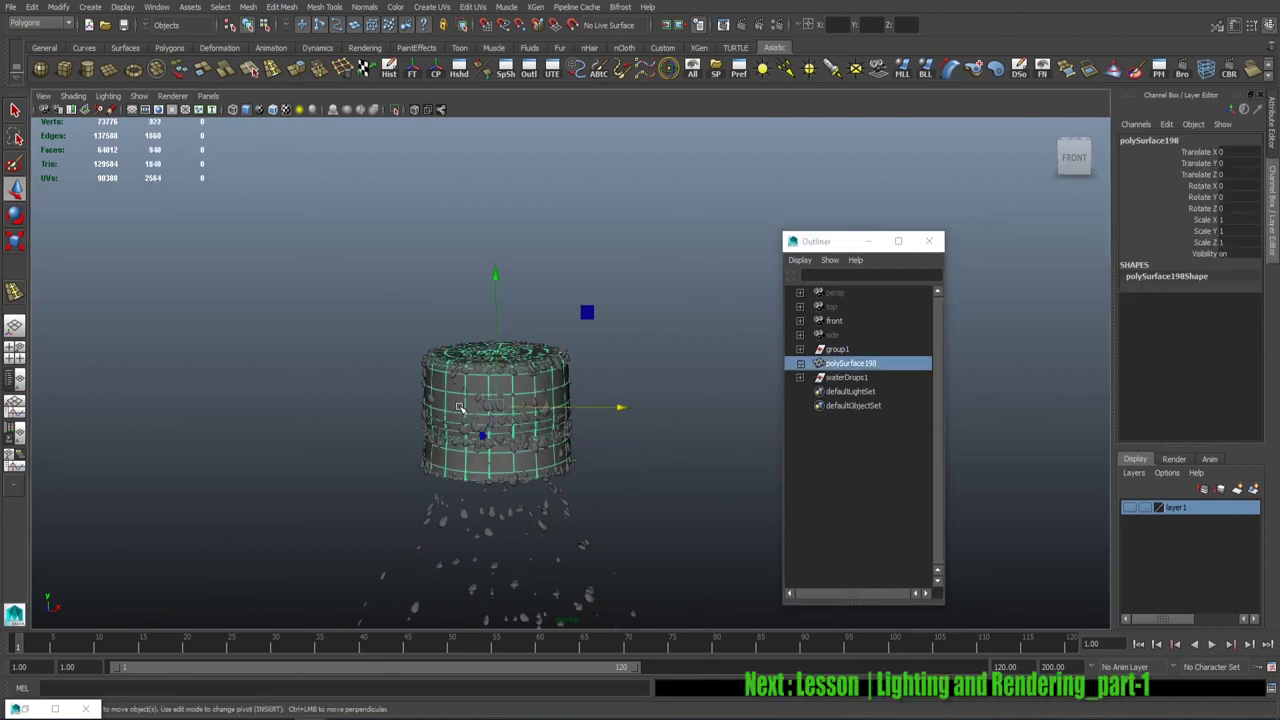
pyautogui.press('Delete')
# - Turn layer1 visibility back on to reveal the droplet-covered bottle from a level front view
pyautogui.moveTo(517, 423)
pyautogui.keyDown('alt'); pyautogui.mouseDown()
pyautogui.moveTo(491, 463)
pyautogui.moveTo(491, 353)
pyautogui.moveTo(563, 320)
pyautogui.mouseUp(); pyautogui.keyUp('alt')
pyautogui.keyDown('alt'); pyautogui.moveTo(597, 351); pyautogui.dragTo(674, 397, button='right'); pyautogui.keyUp('alt')
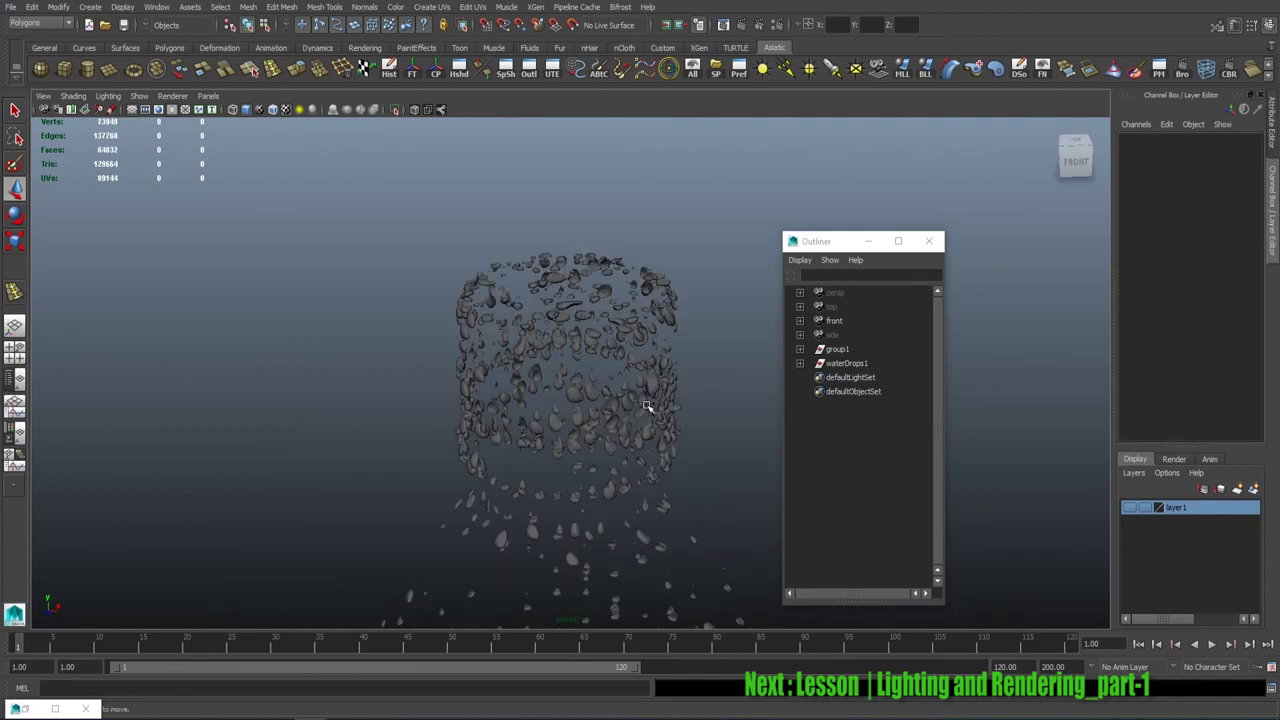
pyautogui.scroll(-3, 647, 407)
pyautogui.click(1130, 508)
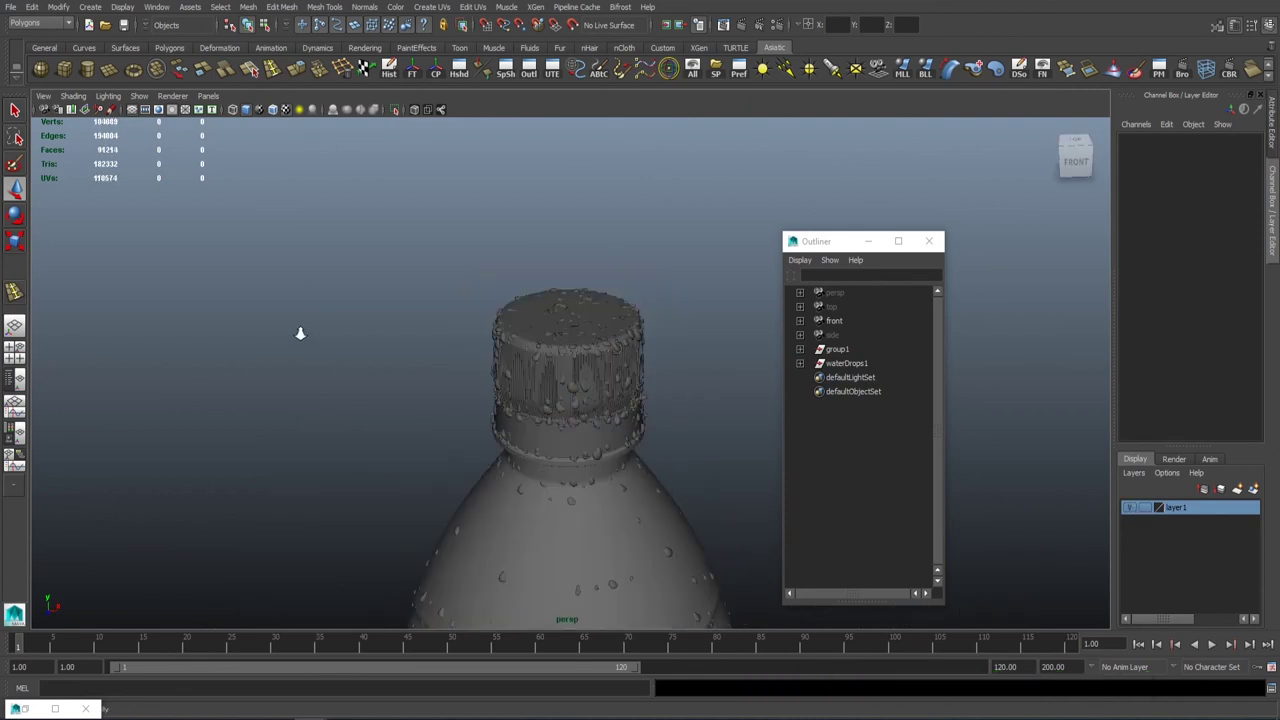
pyautogui.scroll(-3, 543, 346)
pyautogui.scroll(3, 543, 346)
pyautogui.moveTo(543, 346)
pyautogui.keyDown('alt'); pyautogui.mouseDown()
pyautogui.moveTo(584, 370)
pyautogui.moveTo(577, 399)
pyautogui.moveTo(437, 383)
pyautogui.moveTo(629, 400)
pyautogui.moveTo(583, 377)
pyautogui.mouseUp(); pyautogui.keyUp('alt')
pyautogui.scroll(-2, 560, 374)
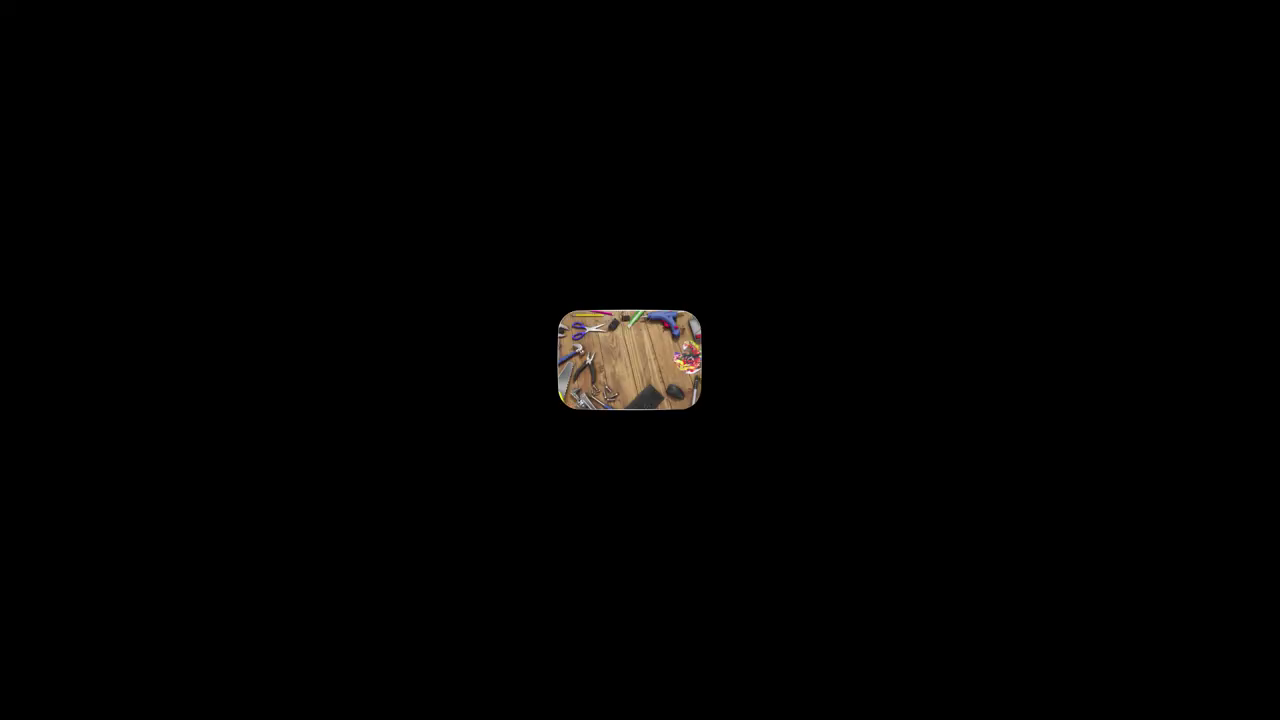